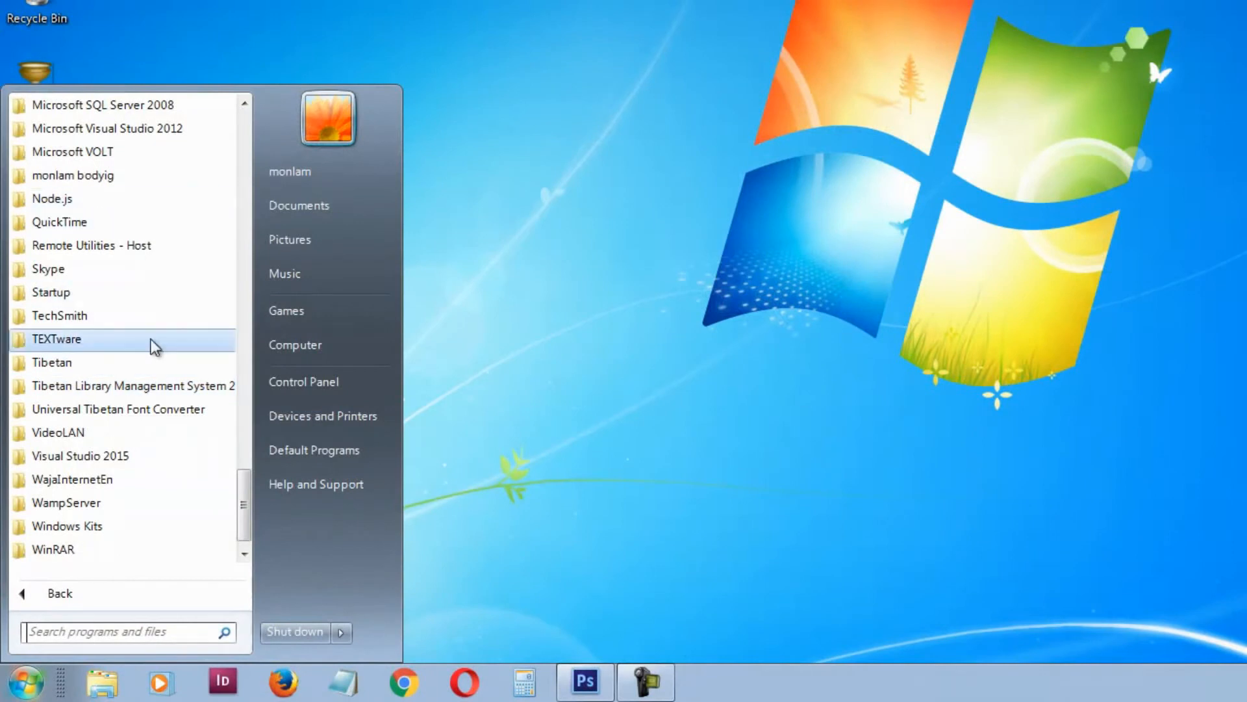
# Step: Launch Tibetan Library Management System 2018 from its Start menu program folder
pyautogui.click(130, 387)
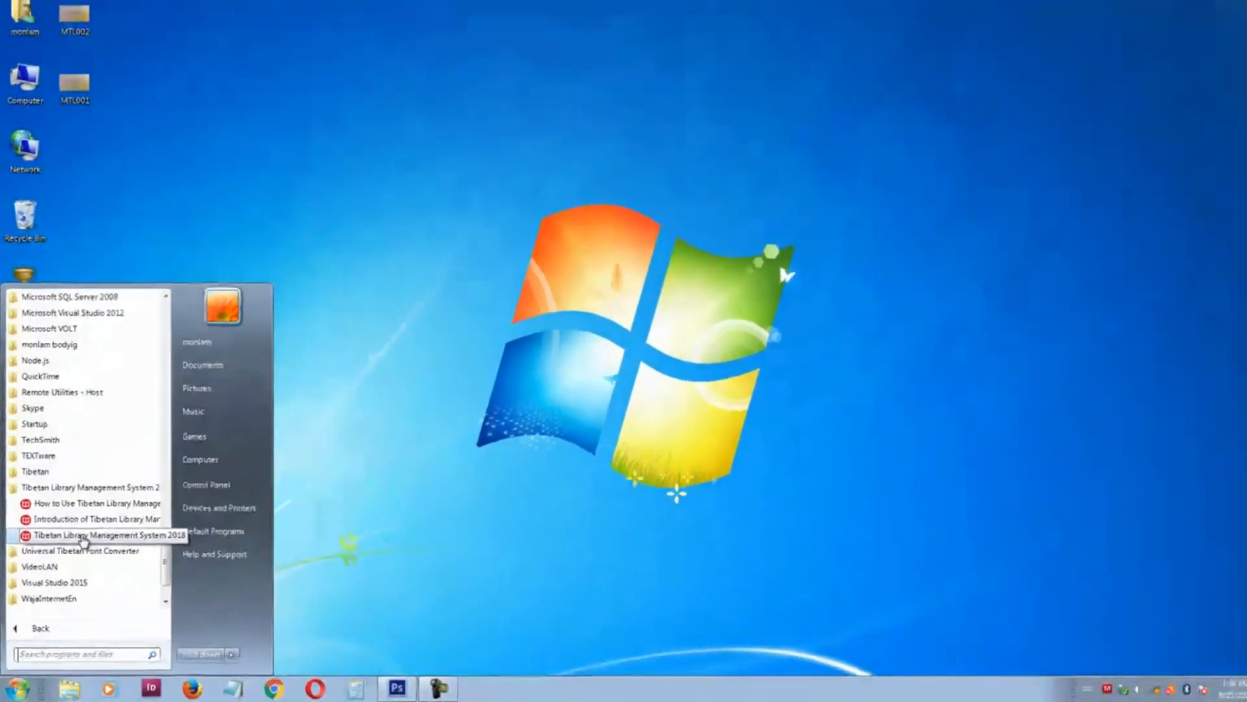
pyautogui.click(82, 541)
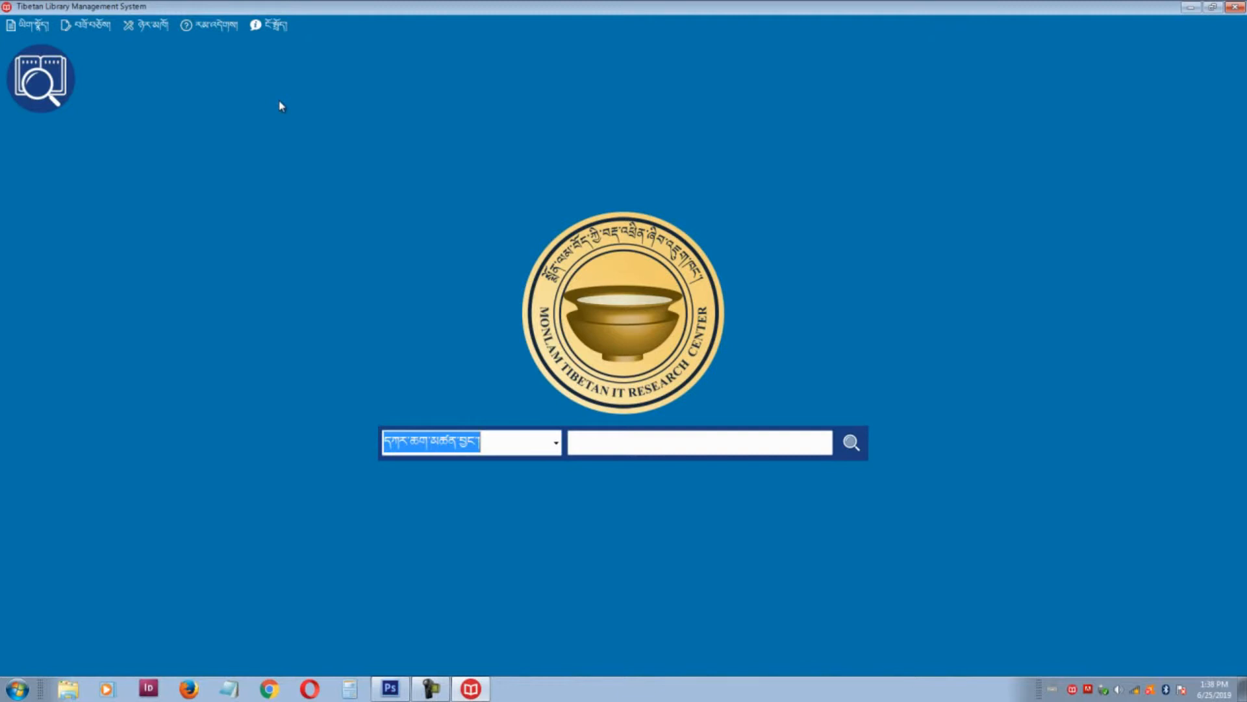
# Step: Open the help guide maximized and read the third topic on requirements like .NET Framework 4.5.2
pyautogui.click(217, 27)
pyautogui.click(216, 43)
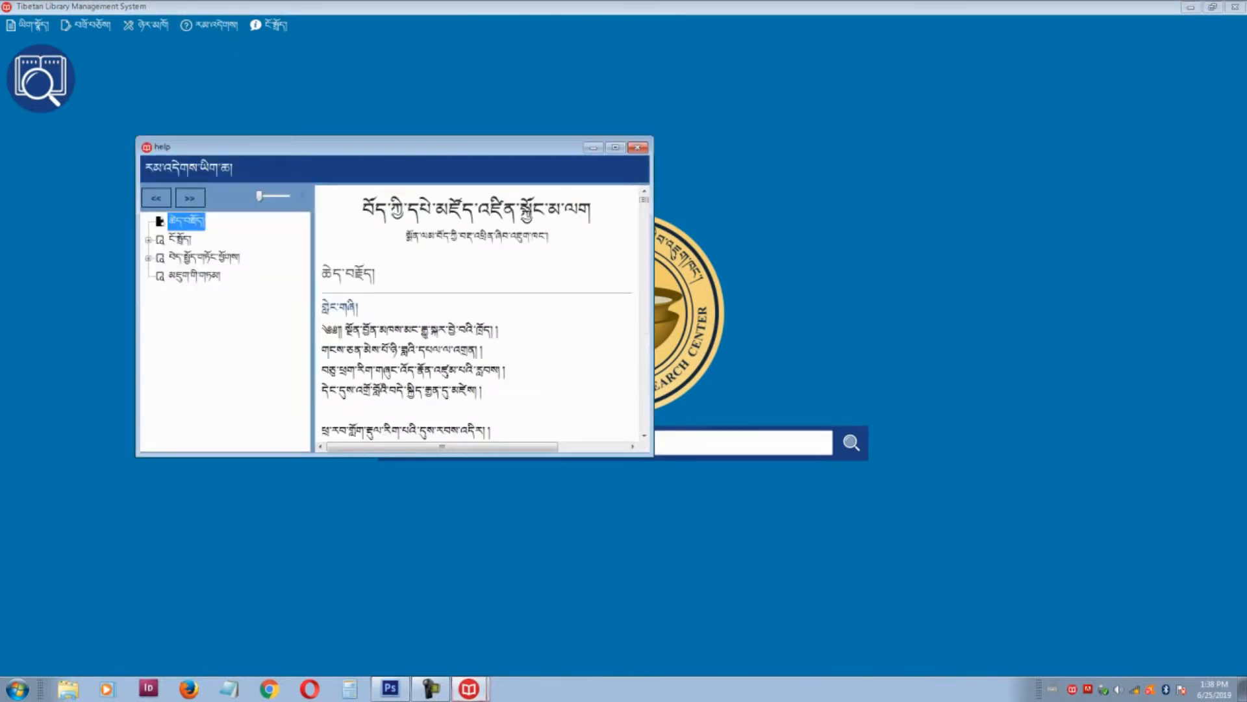
pyautogui.click(615, 147)
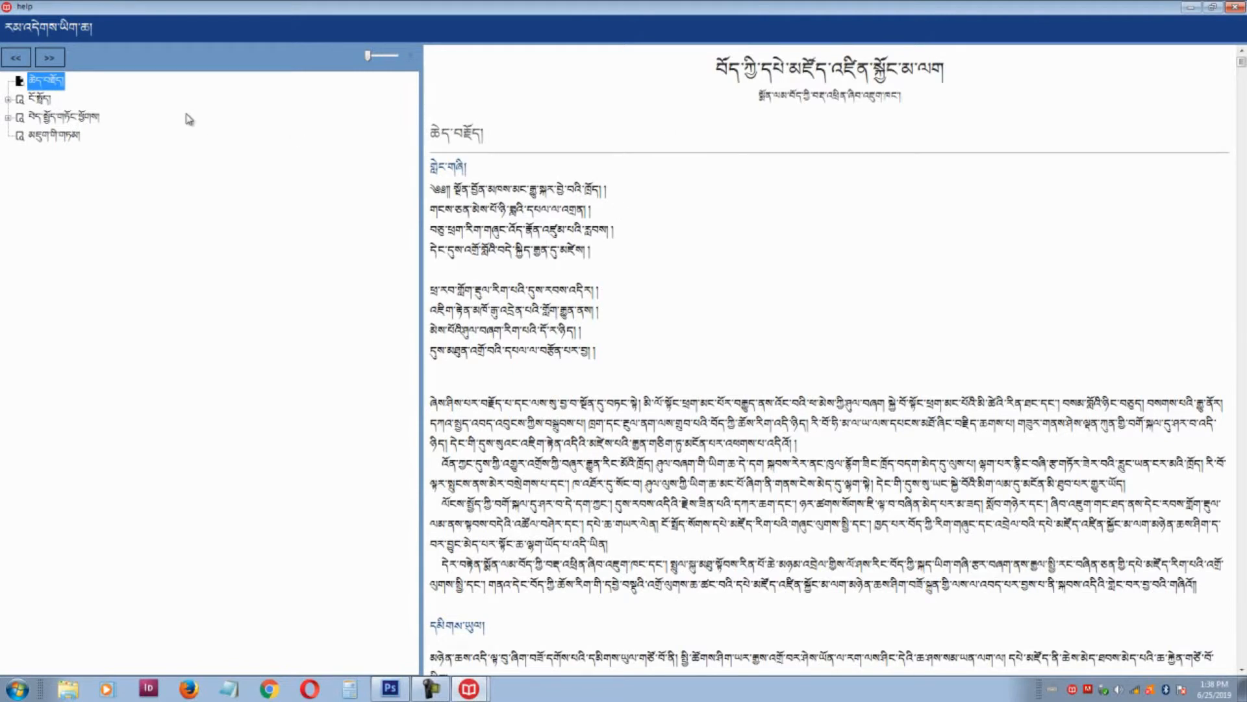
pyautogui.click(85, 120)
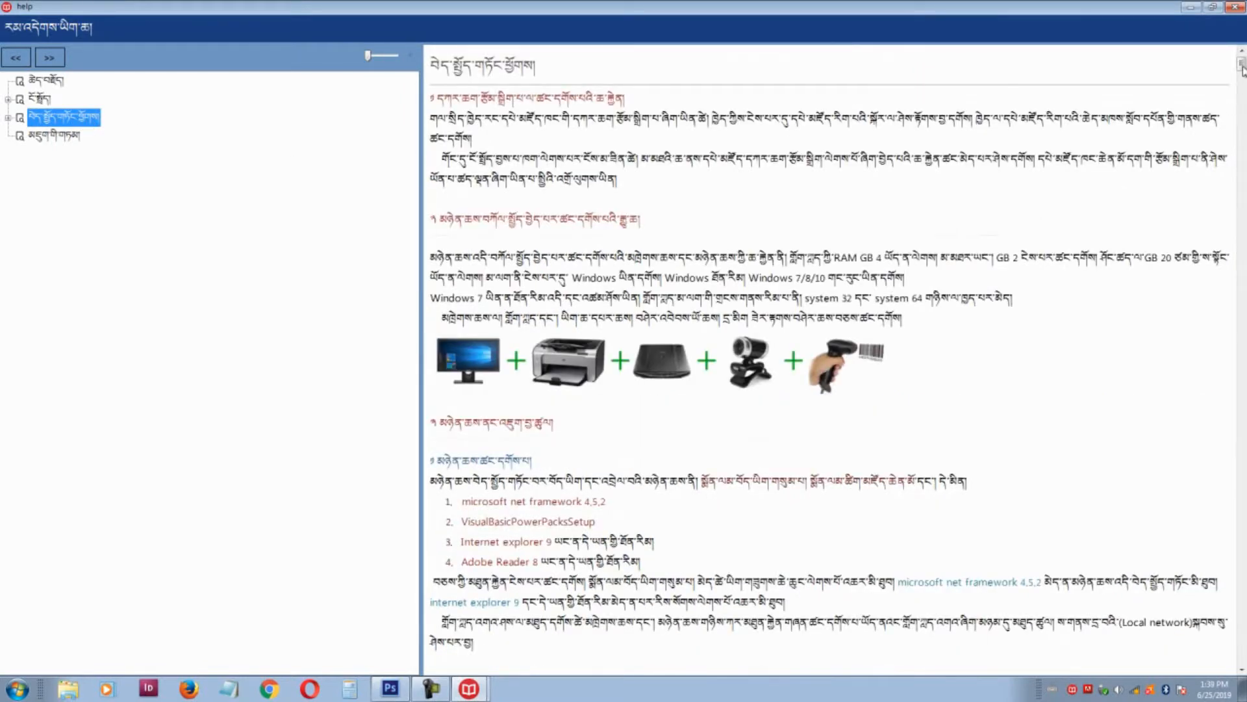
pyautogui.moveTo(1241, 68)
pyautogui.mouseDown()
pyautogui.moveTo(1227, 184)
pyautogui.moveTo(1239, 186)
pyautogui.moveTo(1217, 195)
pyautogui.moveTo(1242, 230)
pyautogui.moveTo(1241, 63)
pyautogui.mouseUp()
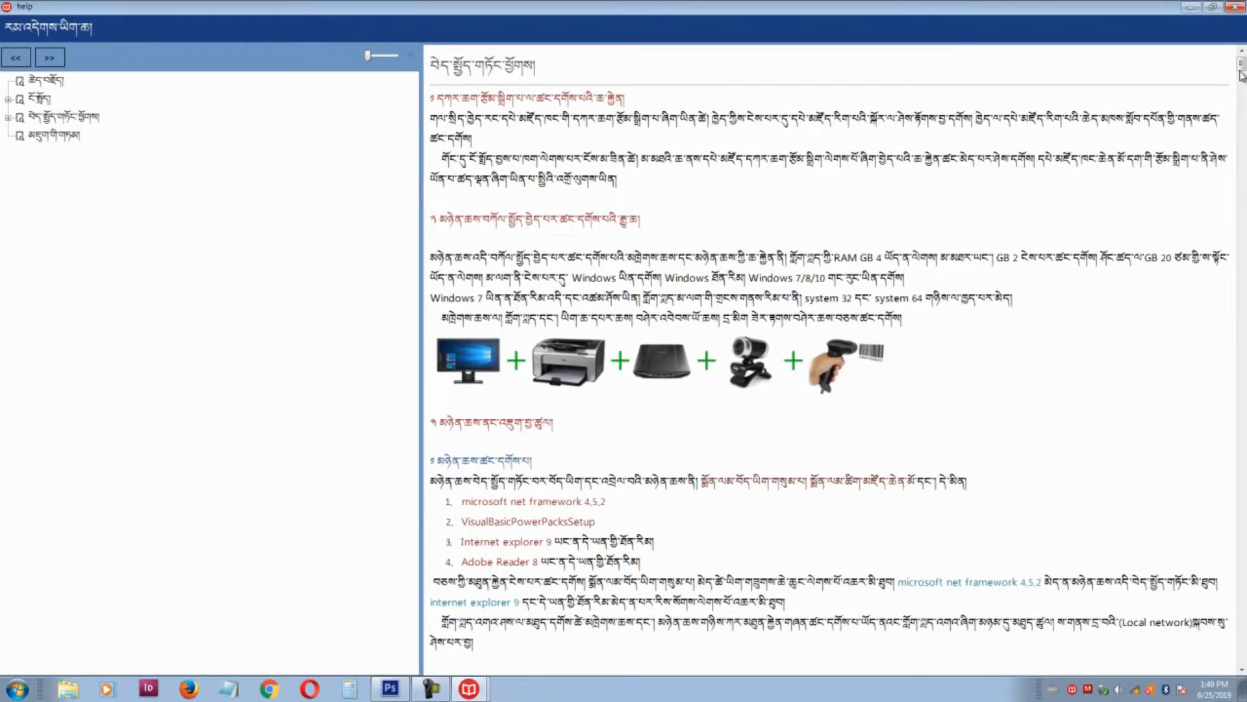
pyautogui.moveTo(1241, 75); pyautogui.dragTo(1241, 91)
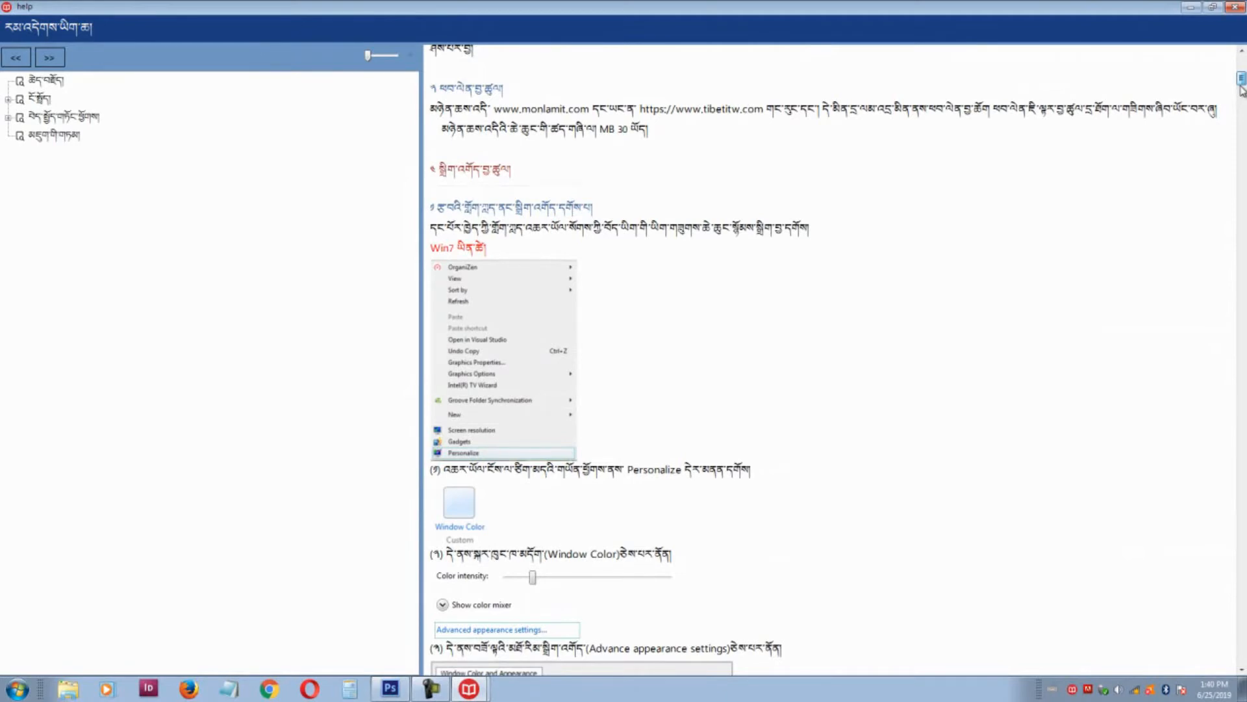
# Step: Read the help's font changer and login sections, highlighting 'Windows 10', then close the help
pyautogui.moveTo(1241, 90); pyautogui.dragTo(1241, 118)
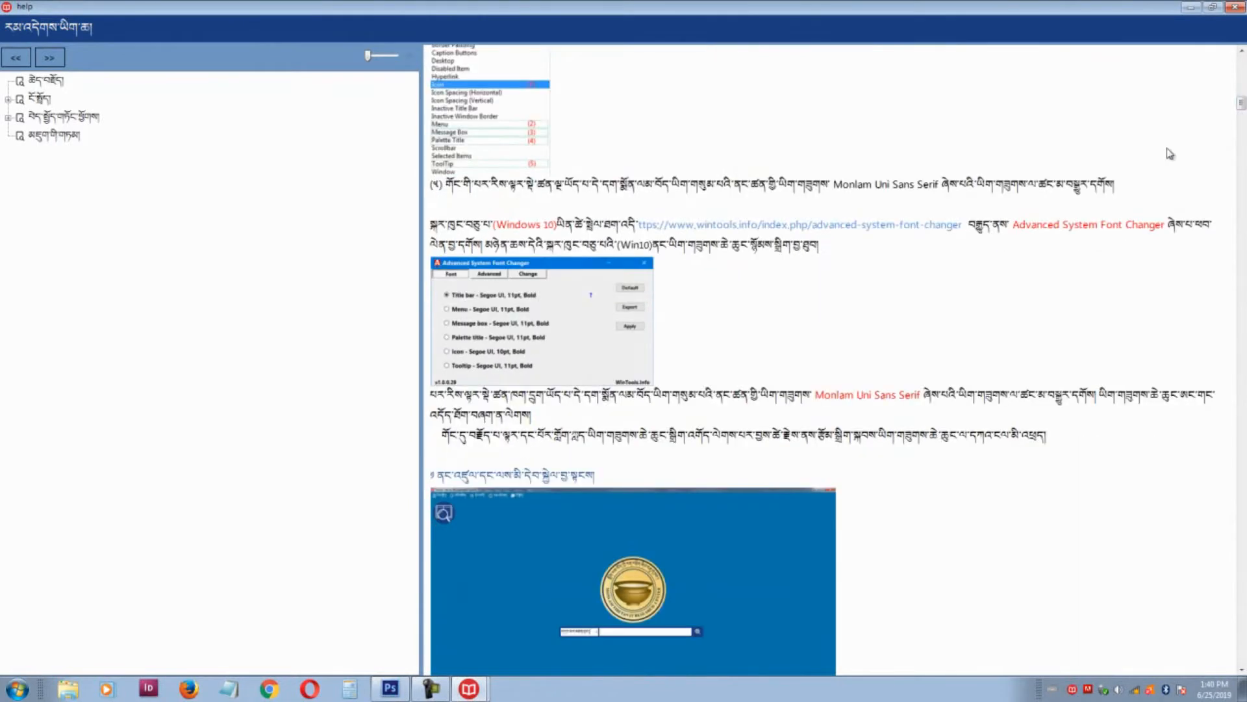
pyautogui.moveTo(497, 225); pyautogui.dragTo(555, 225)
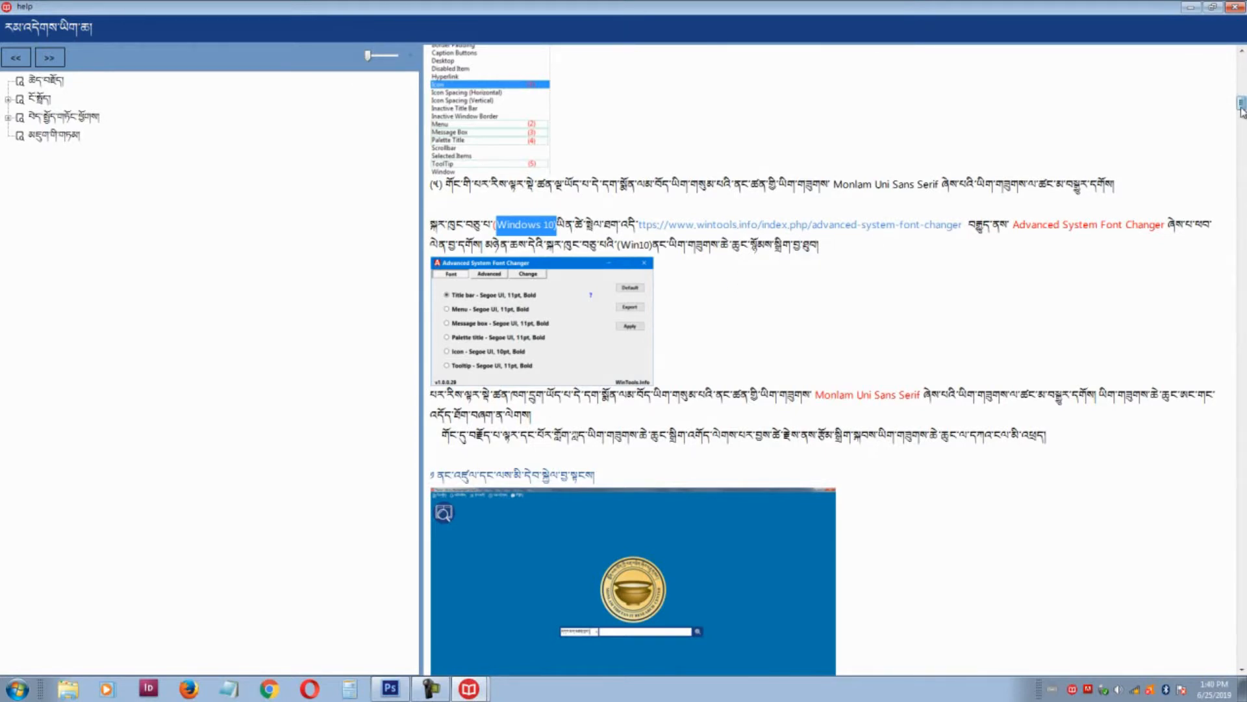
pyautogui.scroll(-3, 1241, 107)
pyautogui.moveTo(1242, 117); pyautogui.dragTo(1240, 123)
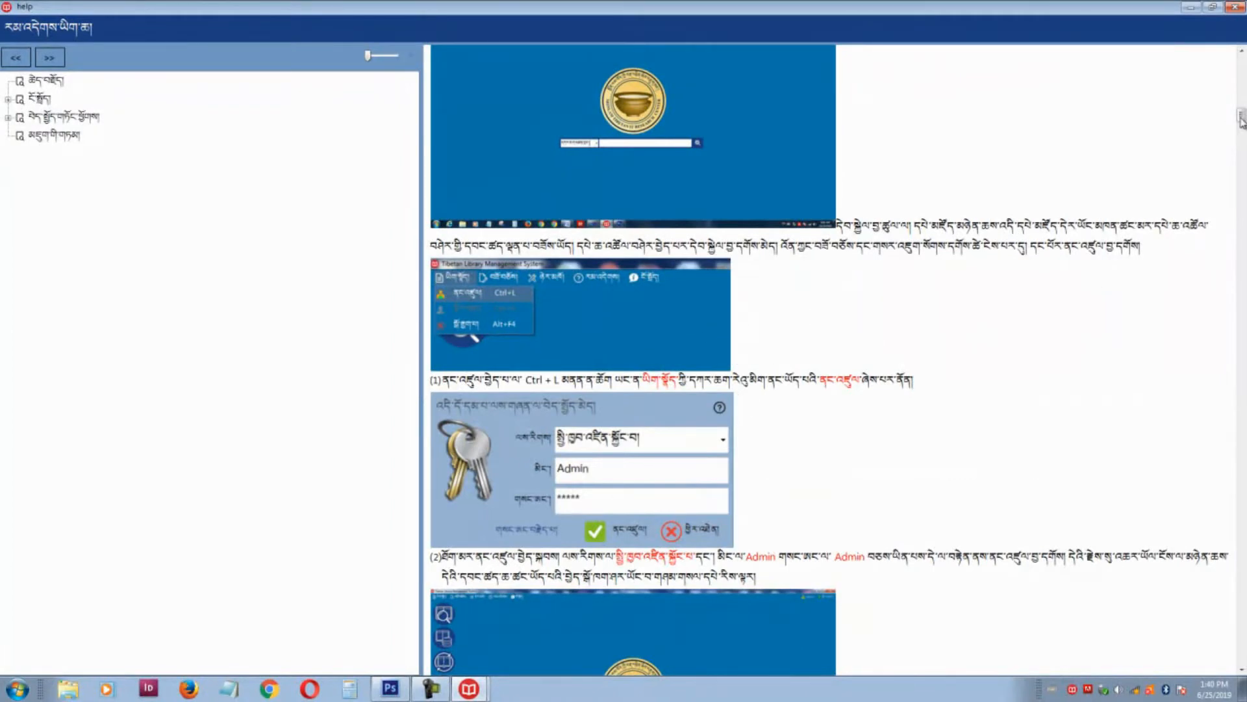
pyautogui.moveTo(1241, 118); pyautogui.dragTo(1227, 191)
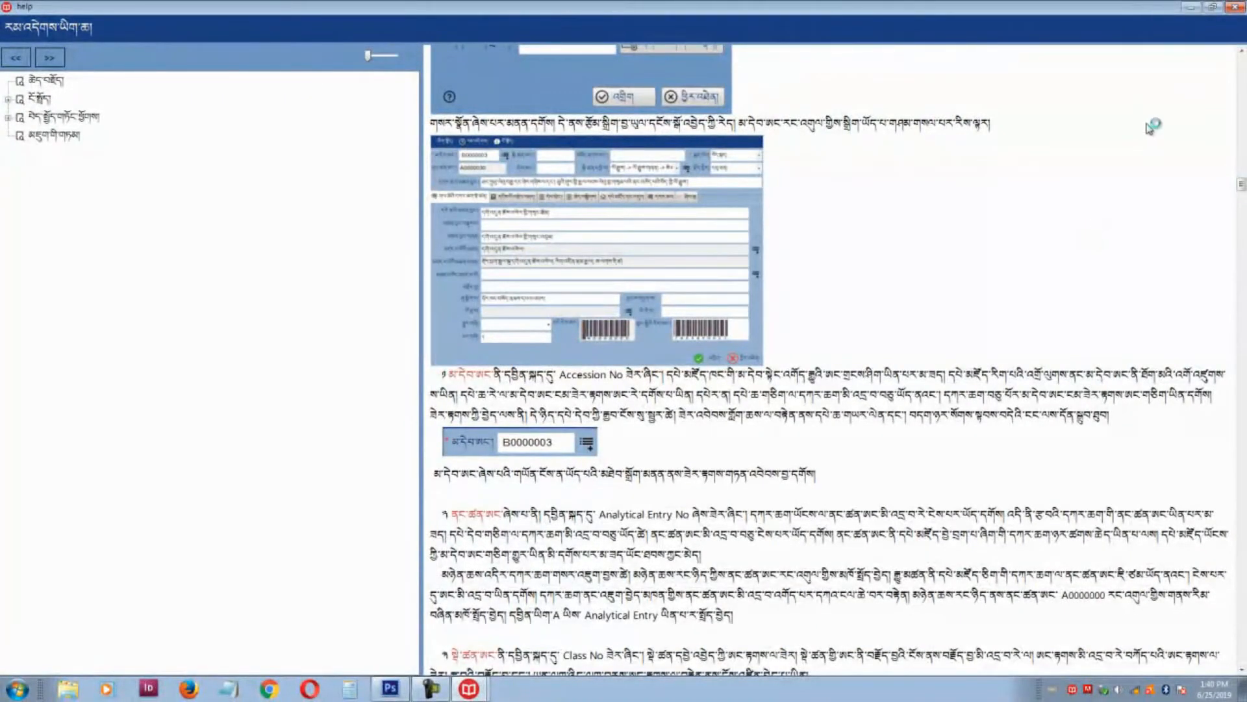
pyautogui.click(1235, 8)
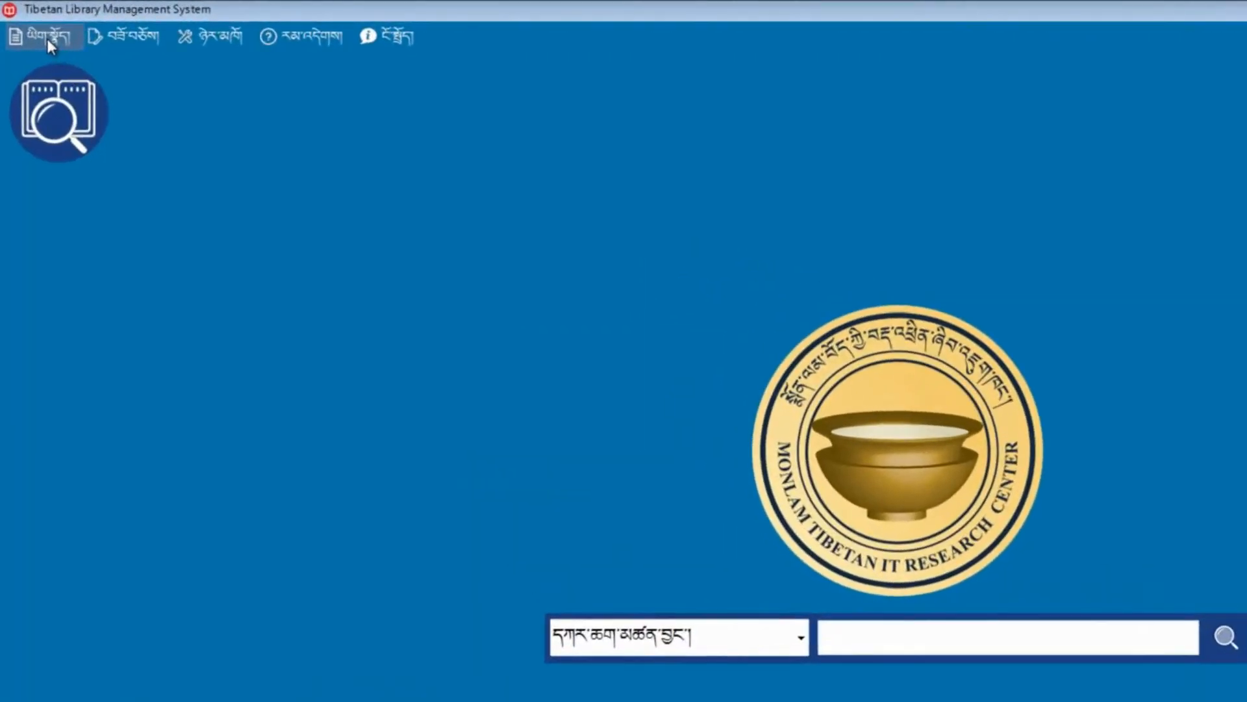
# Step: Log in as administrator via File > Login after reviewing the fields and short help
pyautogui.click(46, 37)
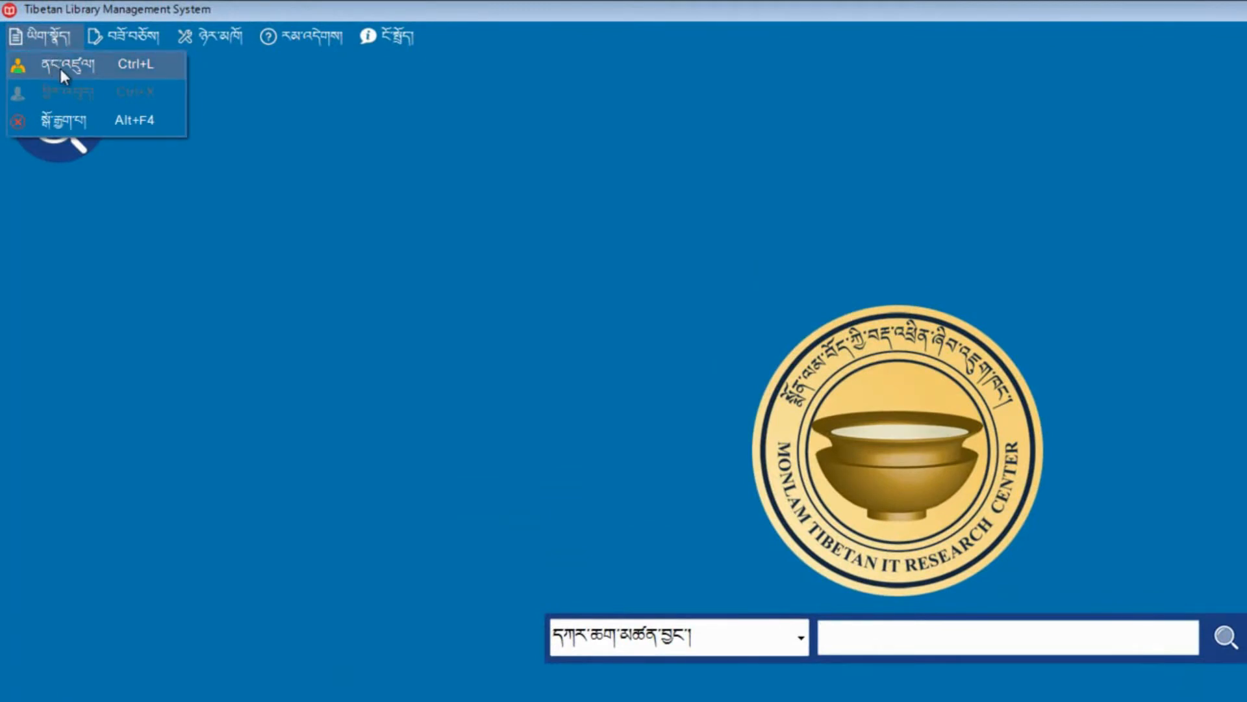
pyautogui.click(60, 65)
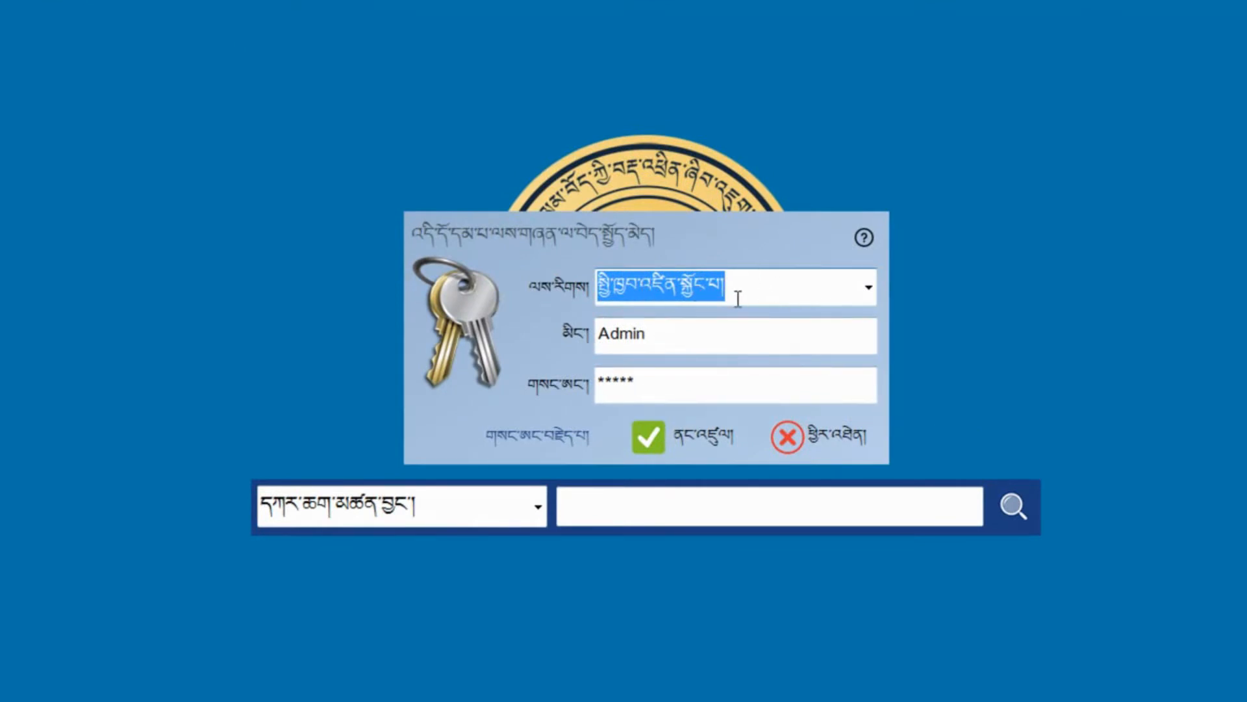
pyautogui.click(651, 339)
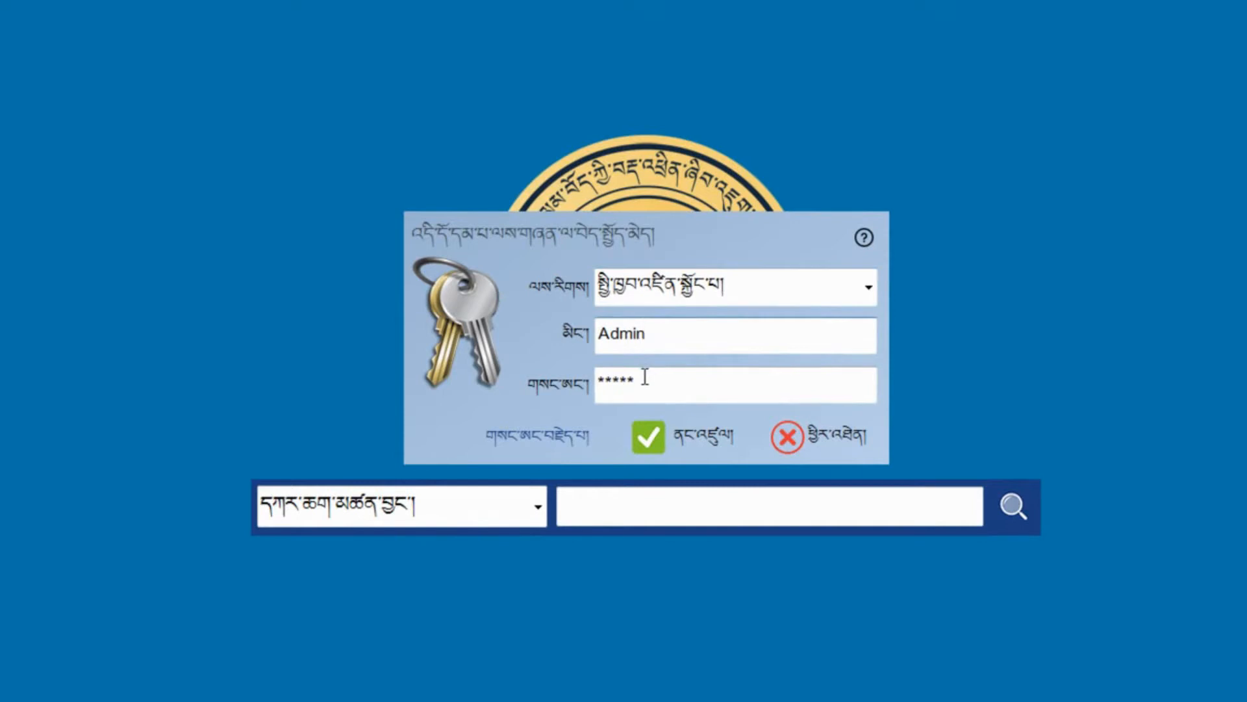
pyautogui.click(646, 373)
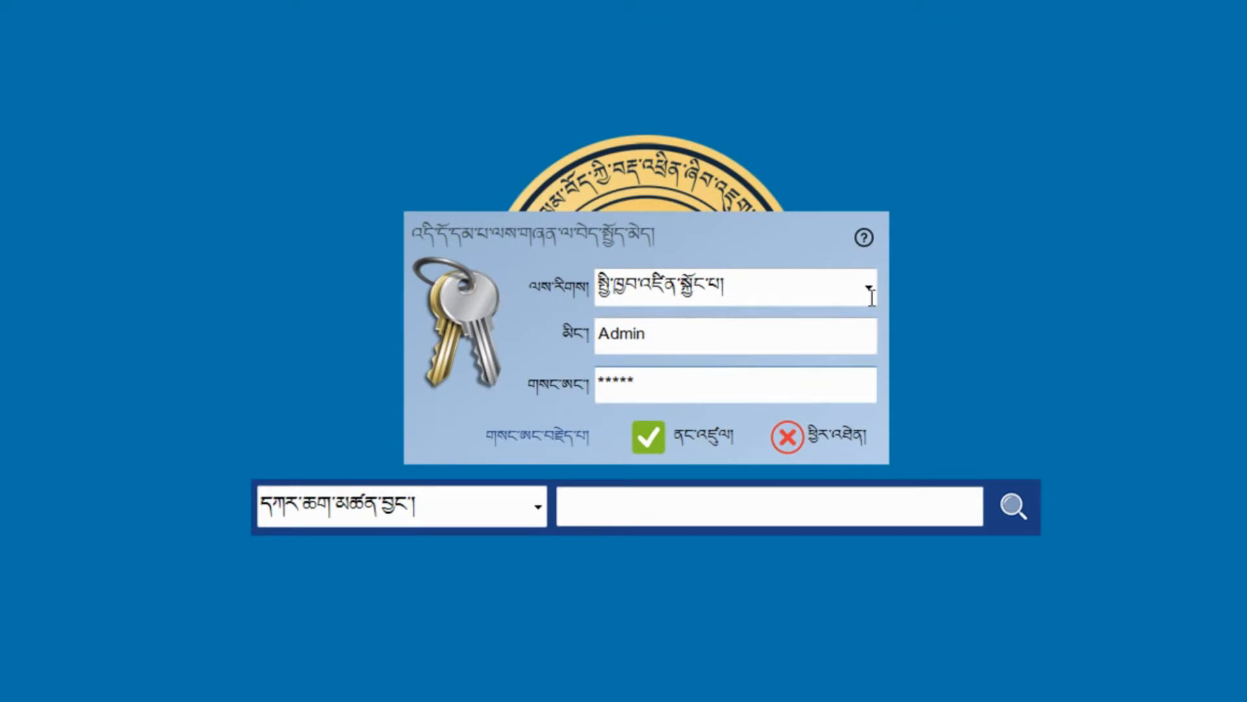
pyautogui.click(870, 241)
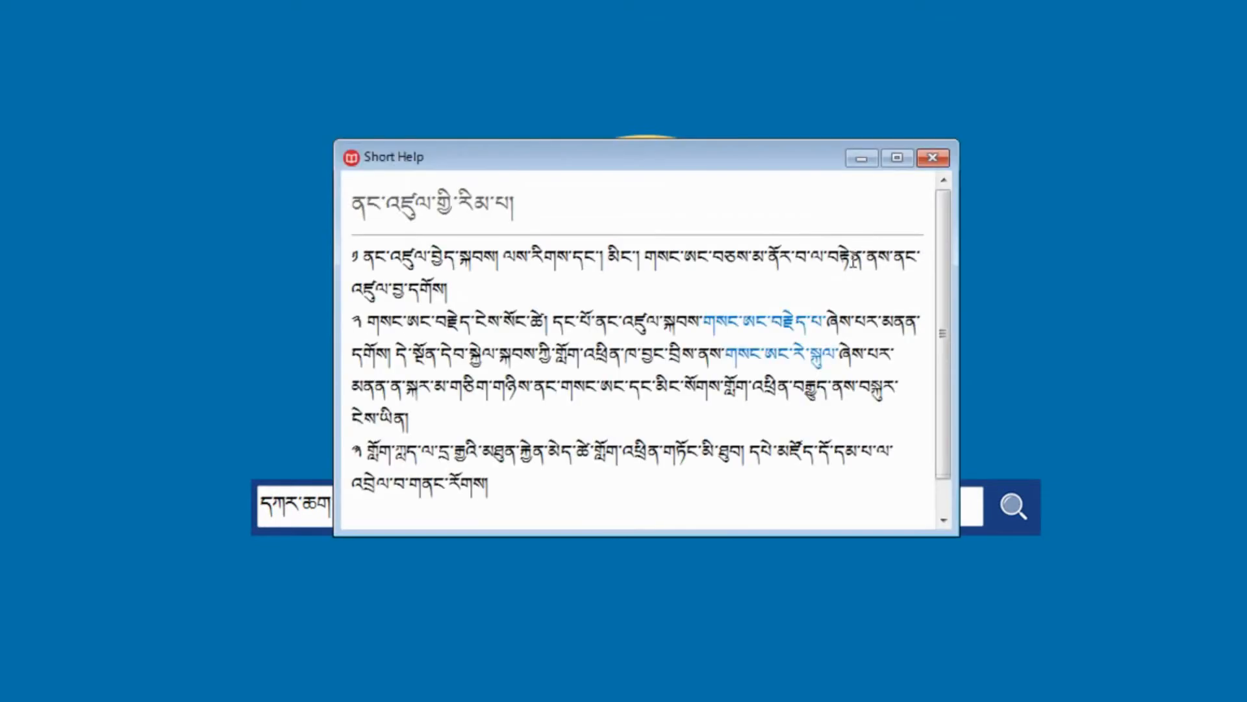
pyautogui.moveTo(938, 271)
pyautogui.mouseDown()
pyautogui.moveTo(934, 329)
pyautogui.moveTo(940, 260)
pyautogui.mouseUp()
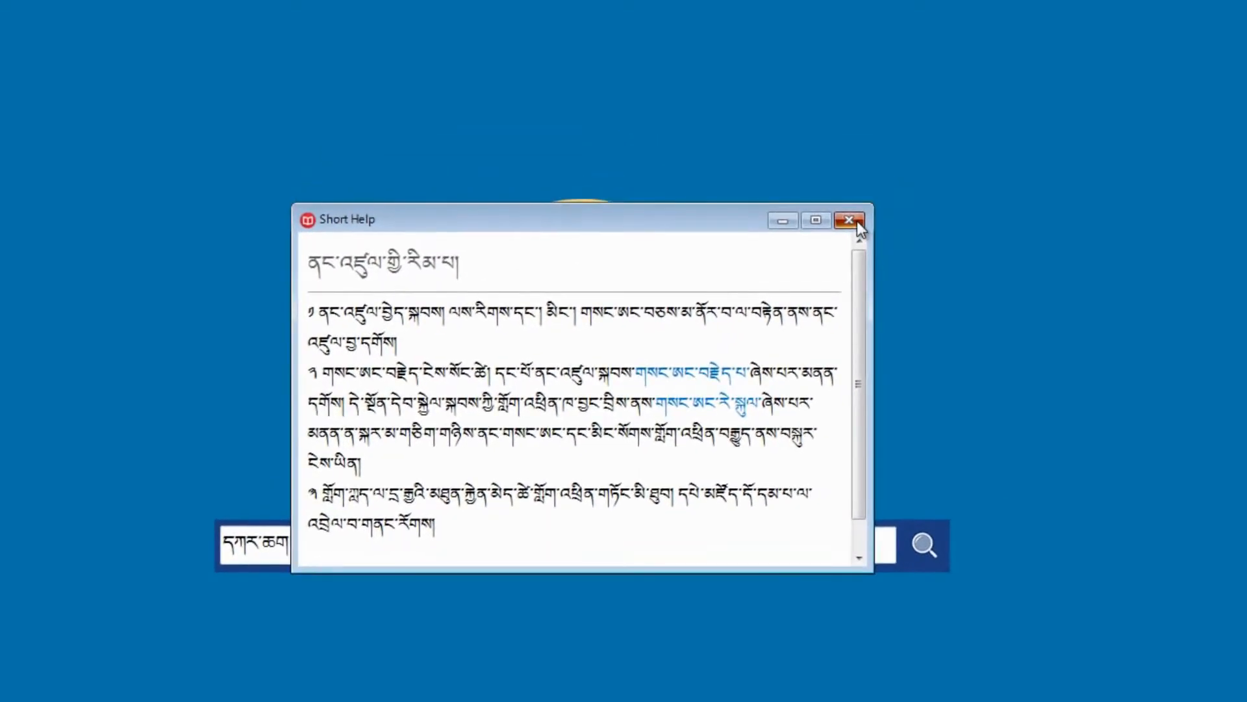
pyautogui.click(878, 202)
pyautogui.click(604, 484)
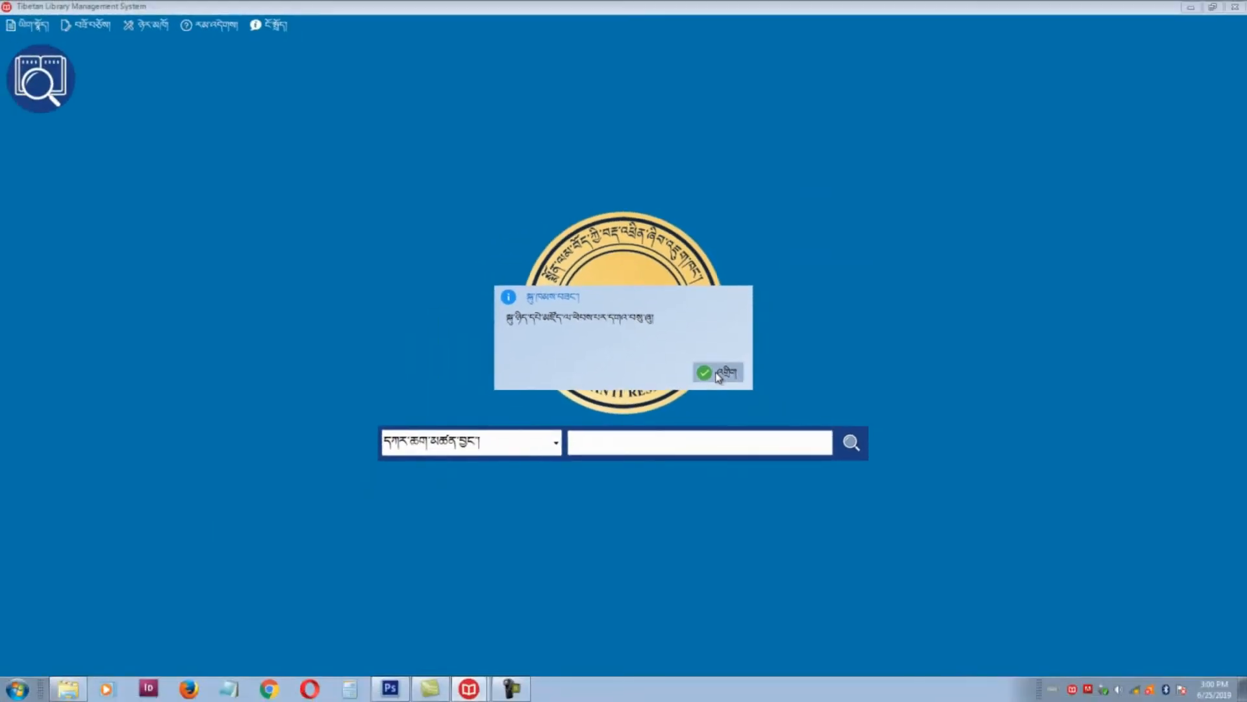
pyautogui.click(719, 373)
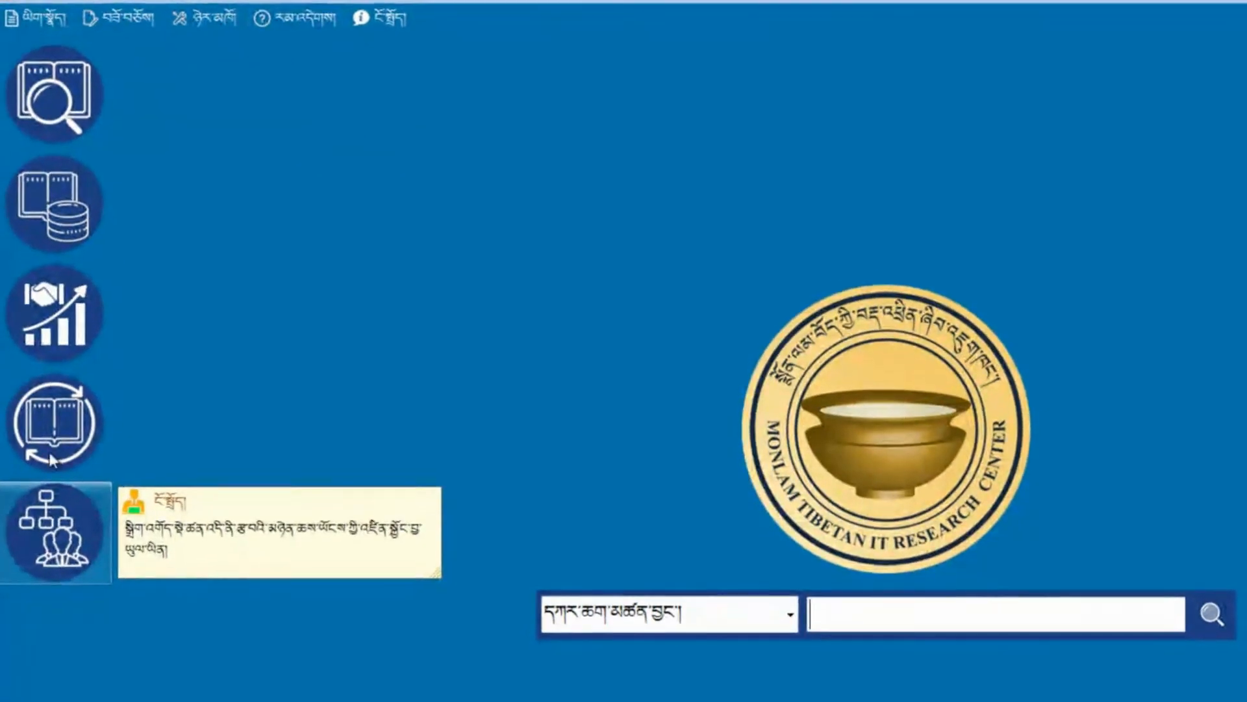
pyautogui.click(85, 110)
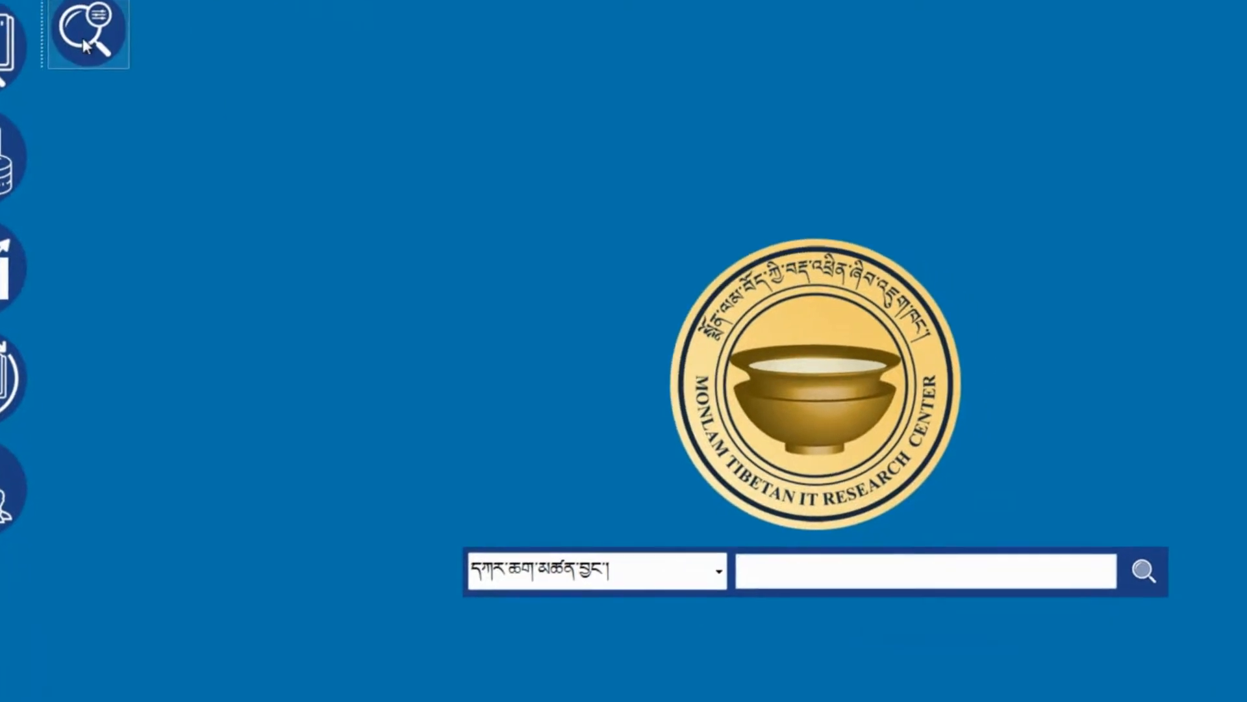
pyautogui.click(161, 55)
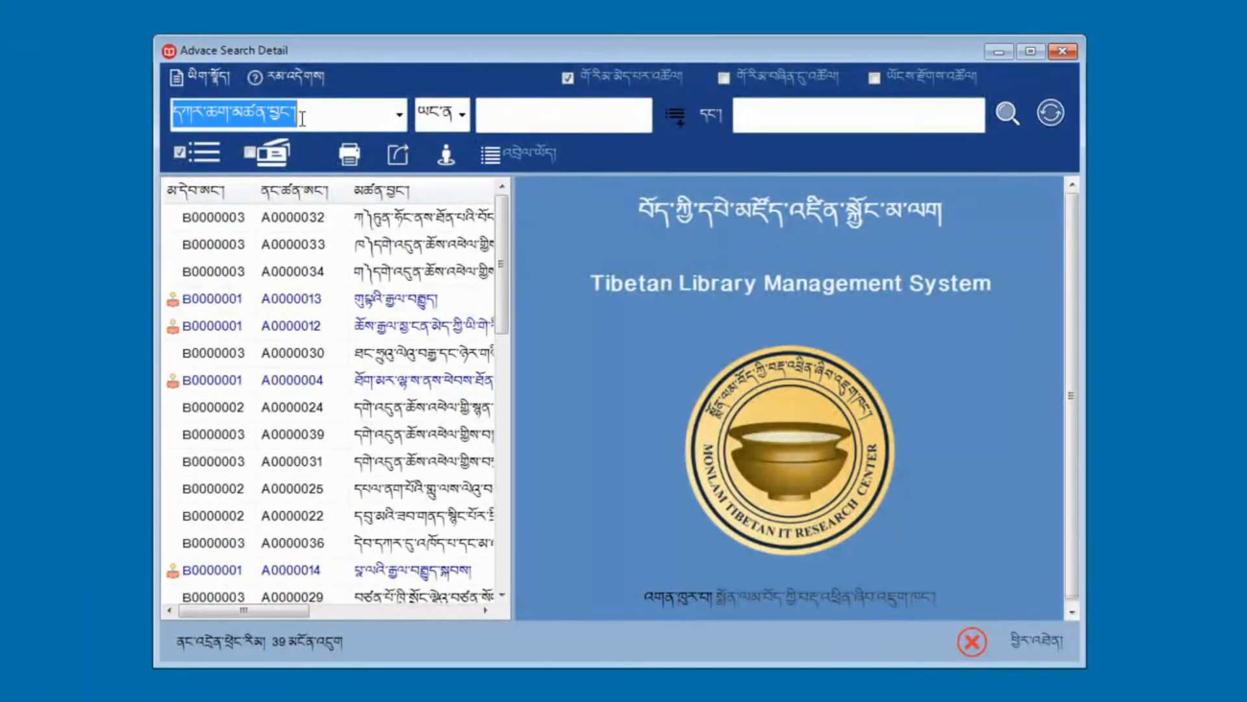
pyautogui.click(1065, 52)
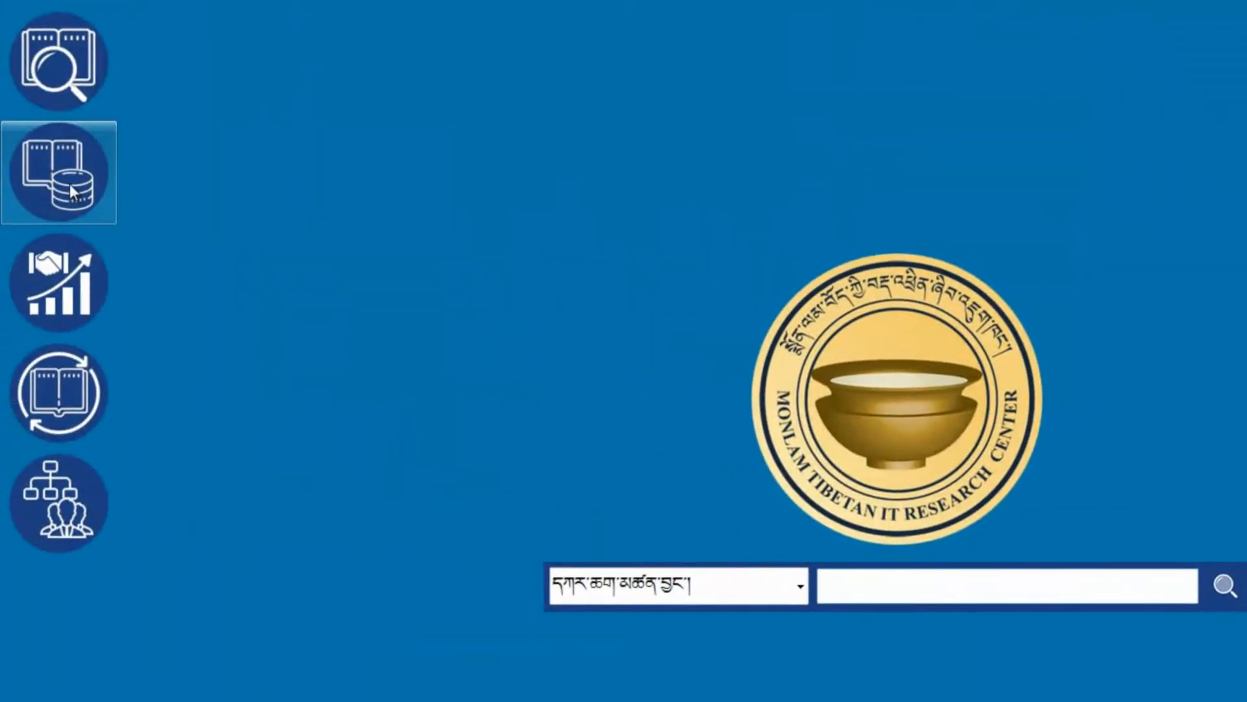
pyautogui.click(69, 184)
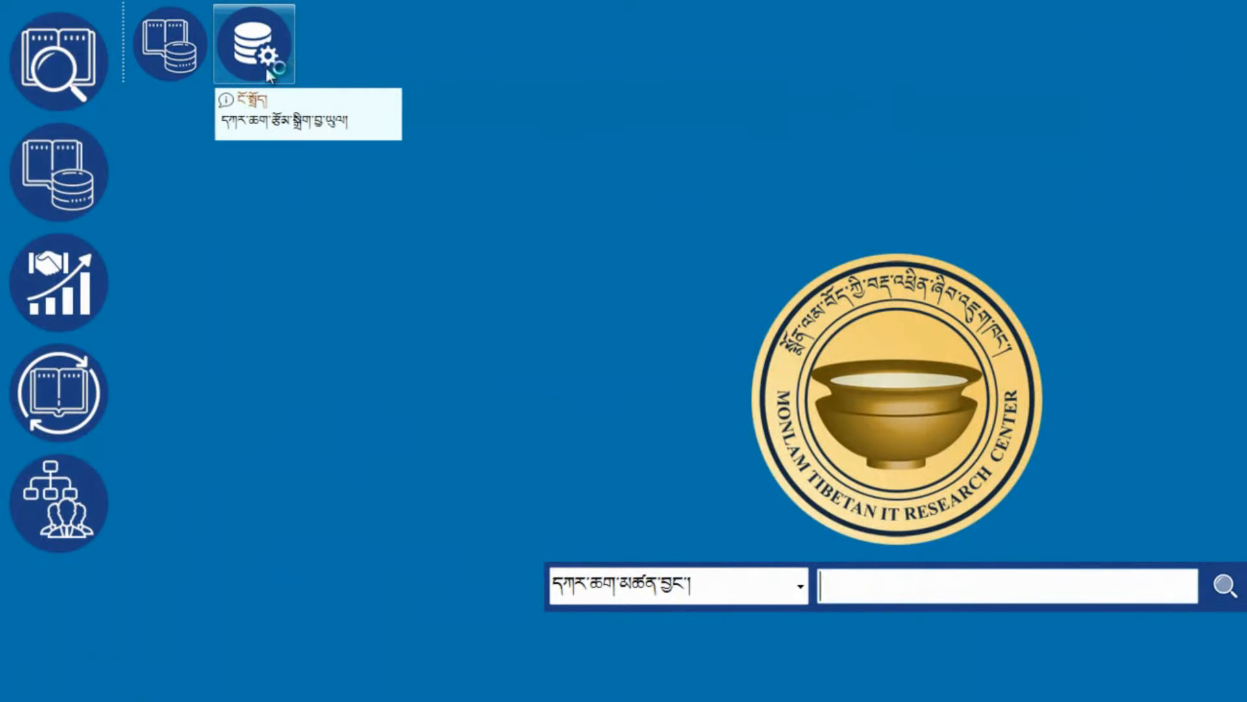
pyautogui.click(77, 247)
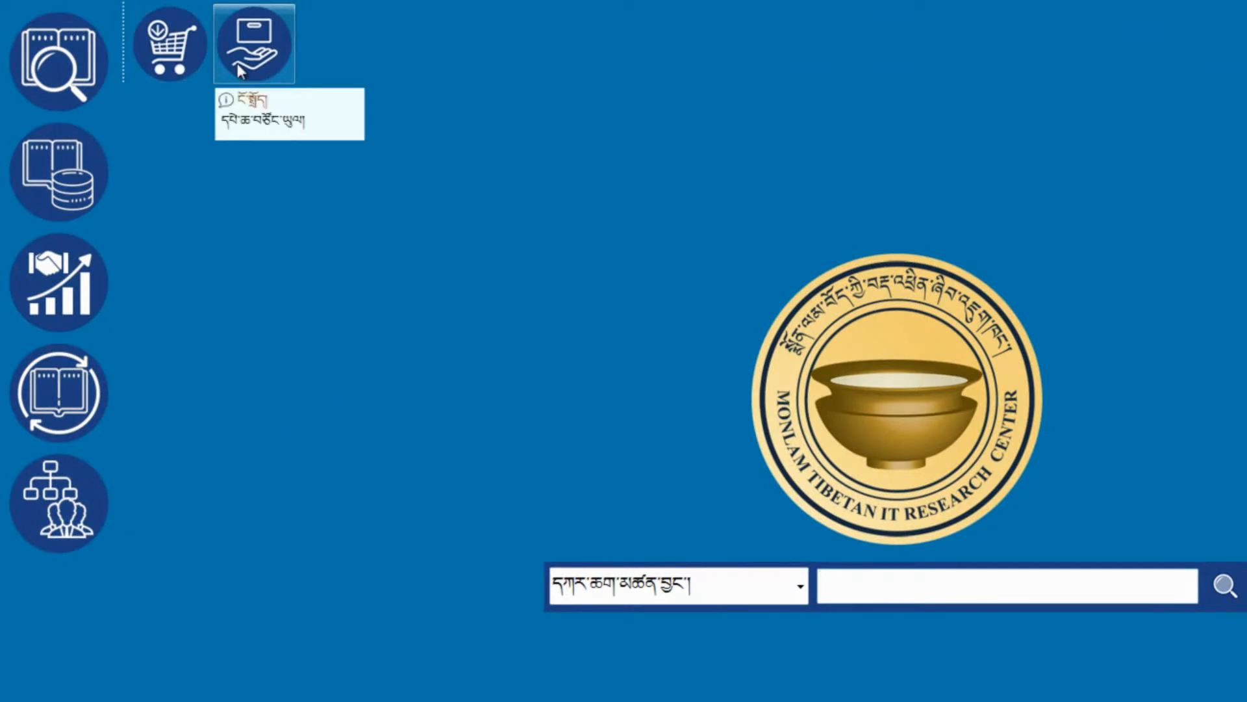
pyautogui.click(75, 403)
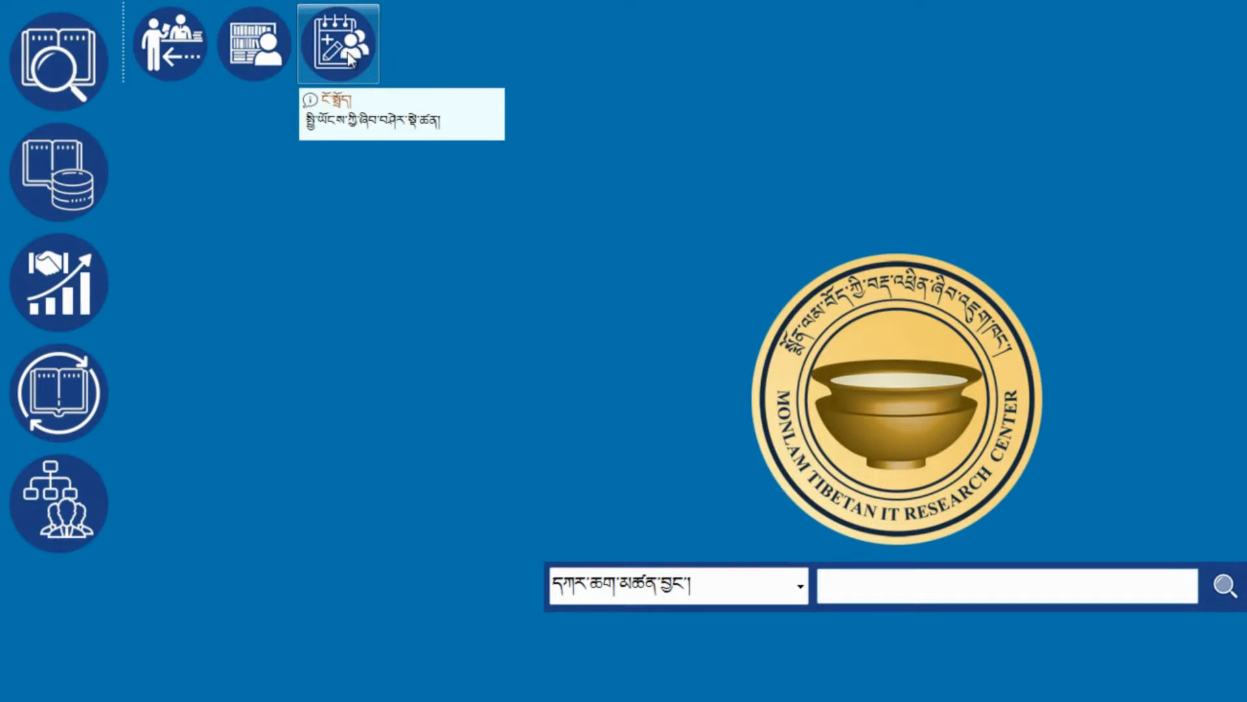
pyautogui.click(85, 502)
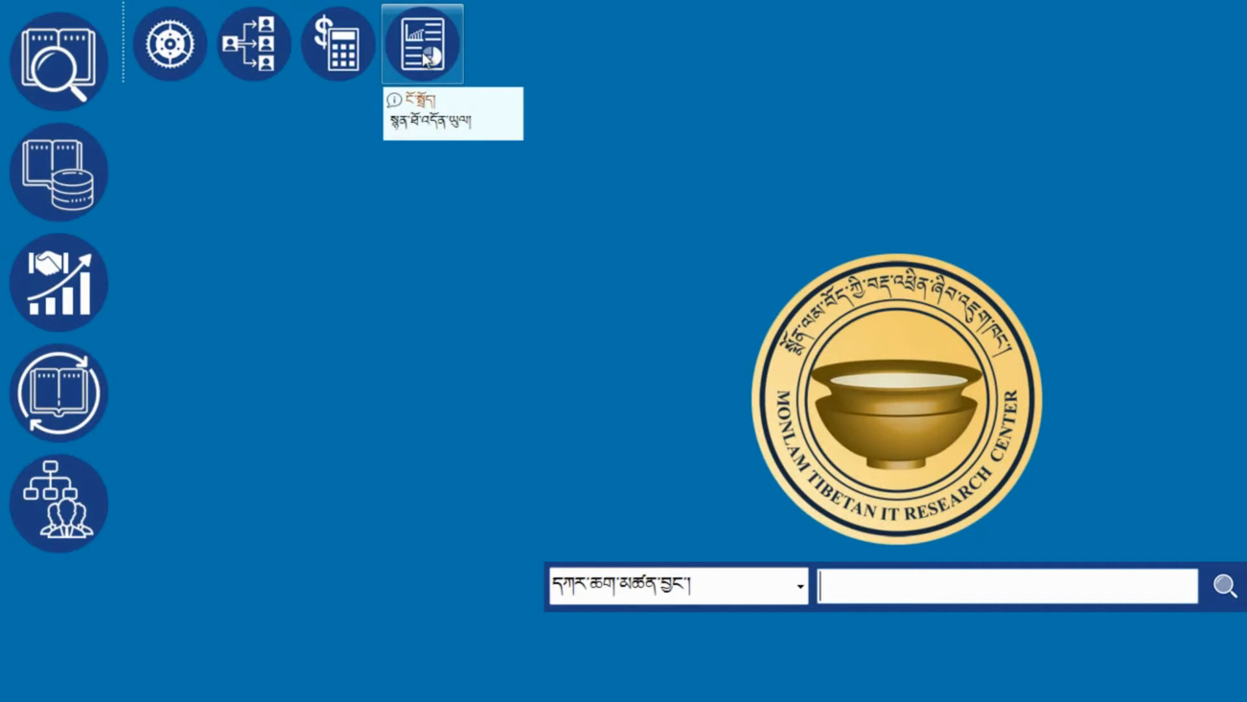
# Step: Open Settings and highlight the DataFiles\Database\LBDtabase.db database path
pyautogui.click(181, 57)
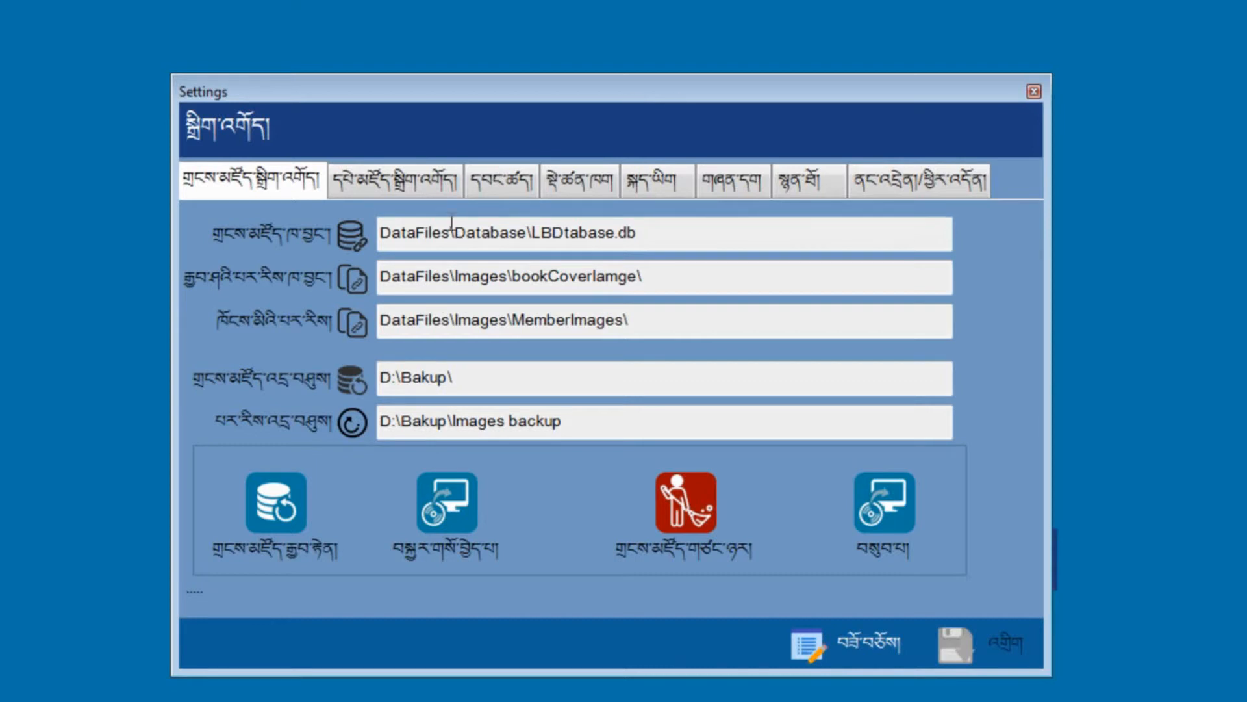
pyautogui.moveTo(382, 234); pyautogui.dragTo(453, 231)
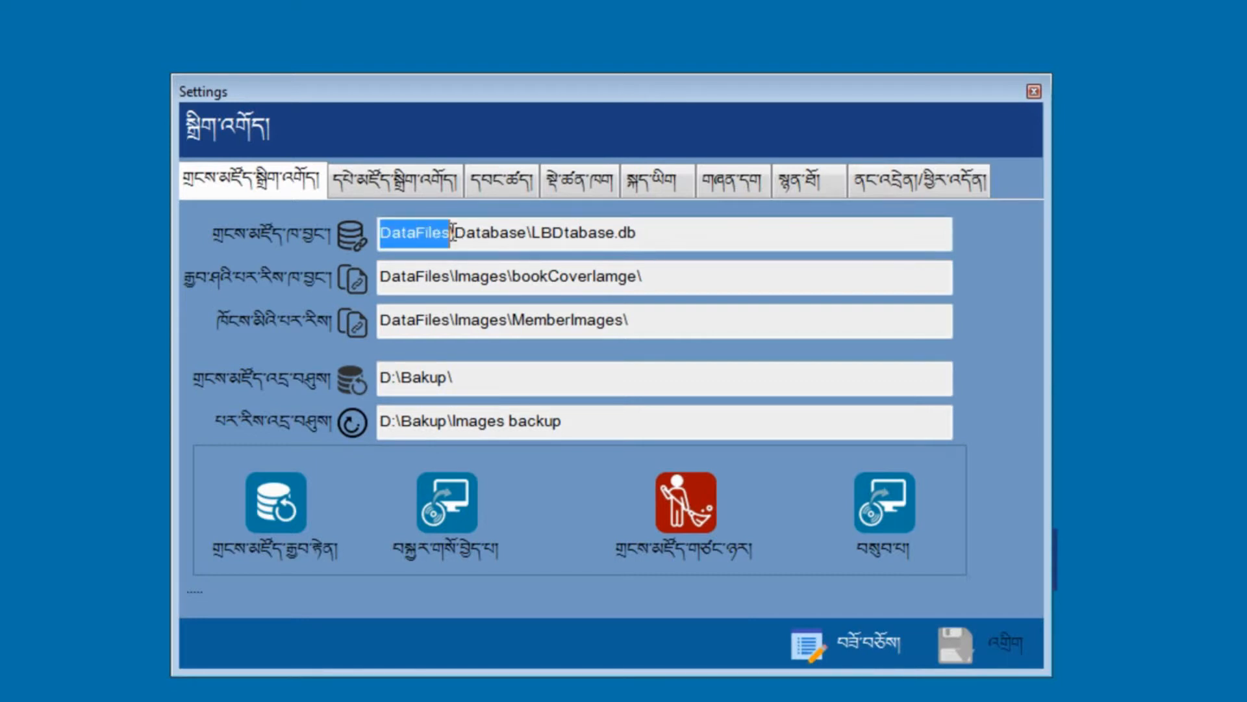
pyautogui.click(490, 228)
pyautogui.moveTo(674, 242); pyautogui.dragTo(454, 247)
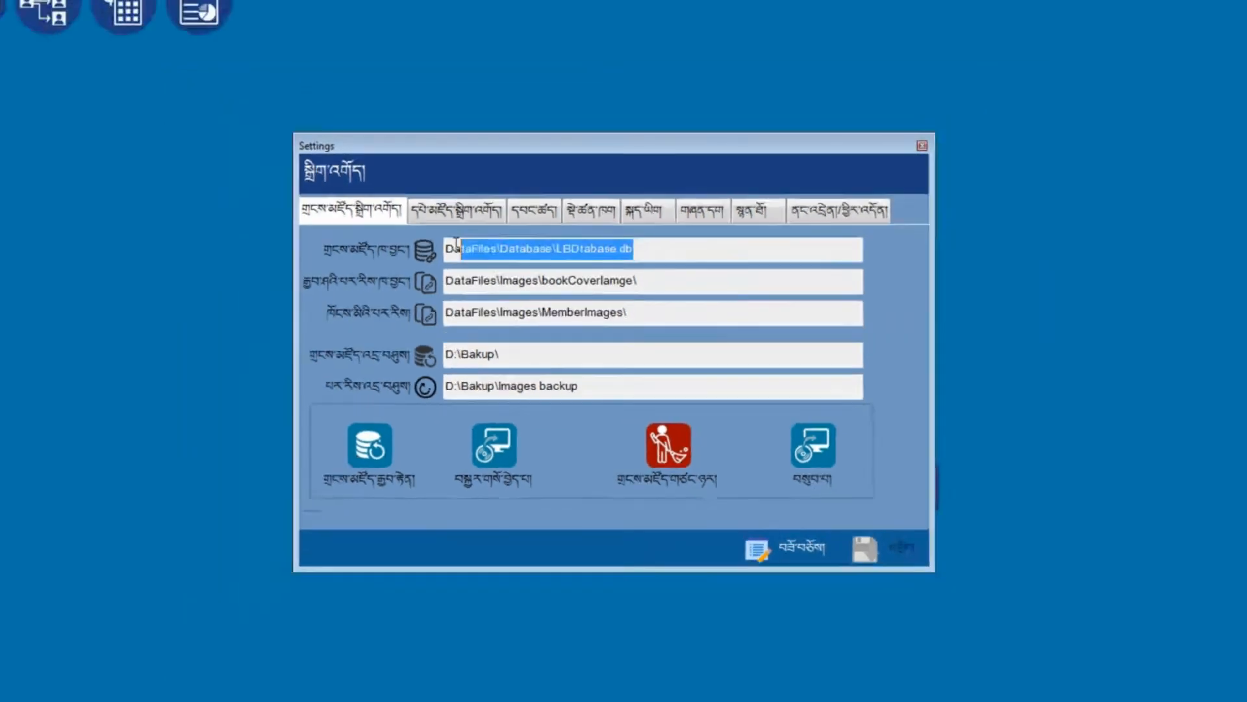
# Step: Browse in Explorer to C:\Monlam IT\Tibetan Library Management System 2018\DataFiles\Database
pyautogui.click(76, 691)
pyautogui.doubleClick(323, 101)
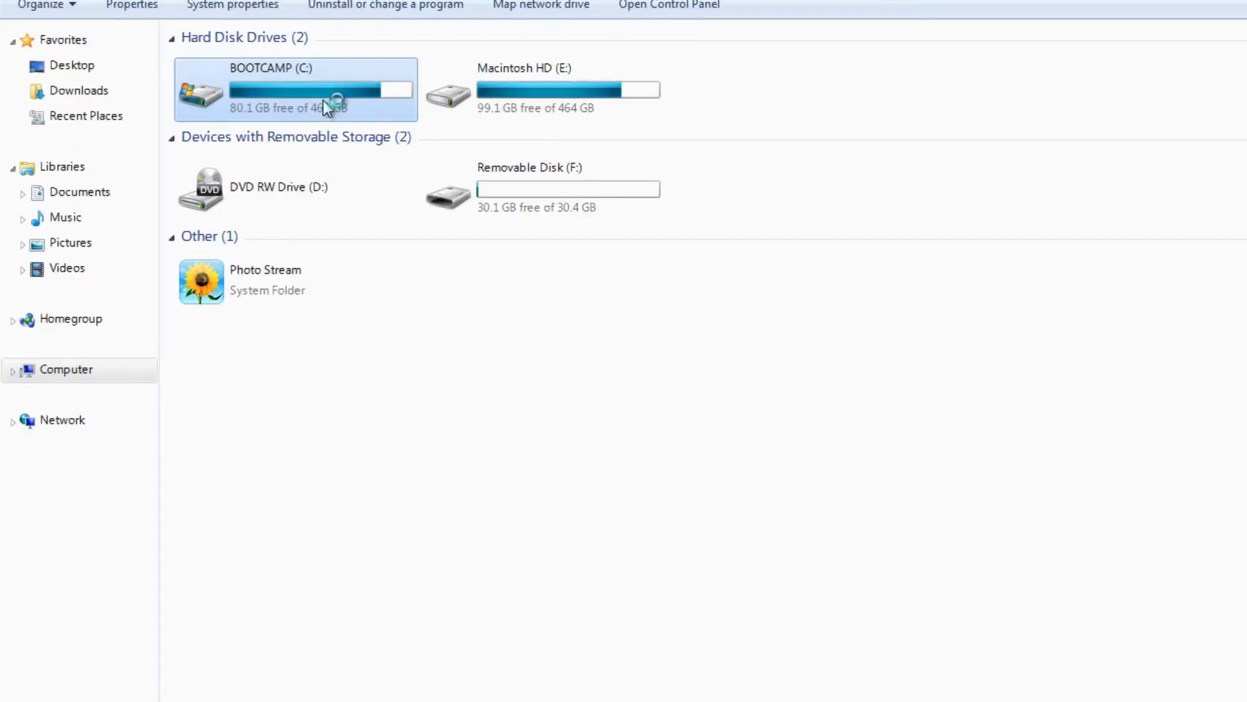
pyautogui.click(256, 172)
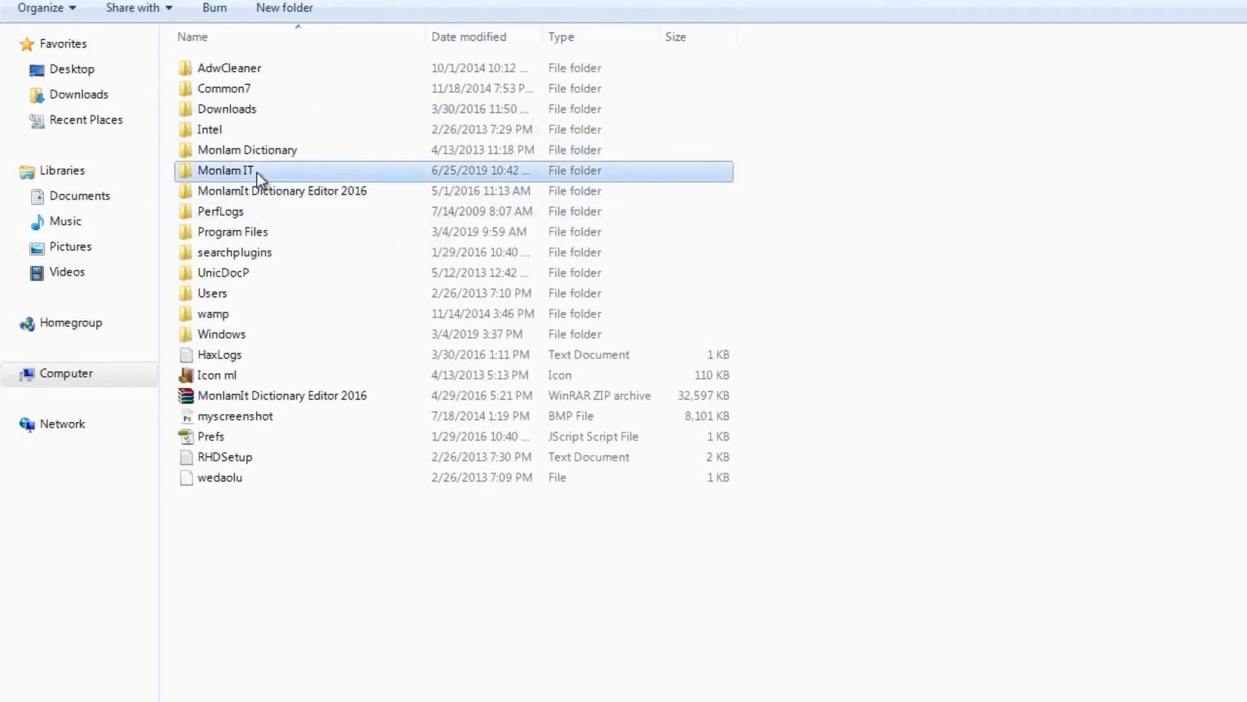
pyautogui.doubleClick(256, 173)
pyautogui.doubleClick(282, 72)
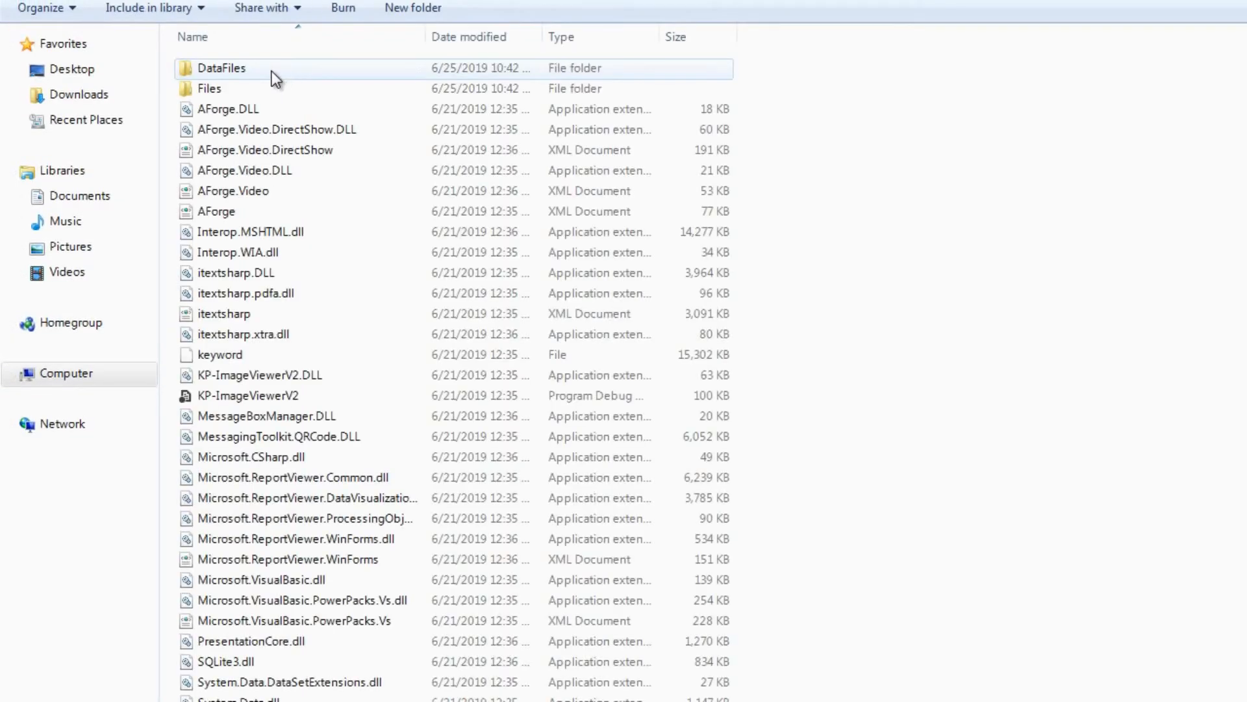
pyautogui.doubleClick(223, 67)
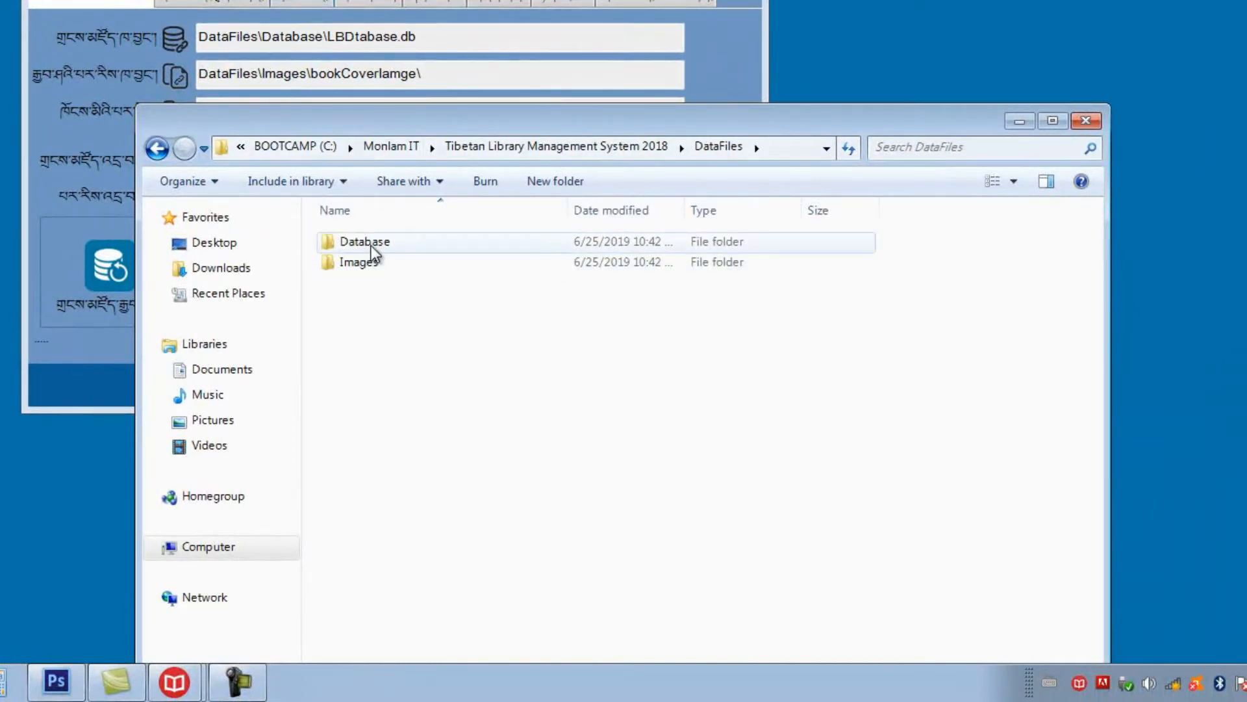
pyautogui.doubleClick(384, 244)
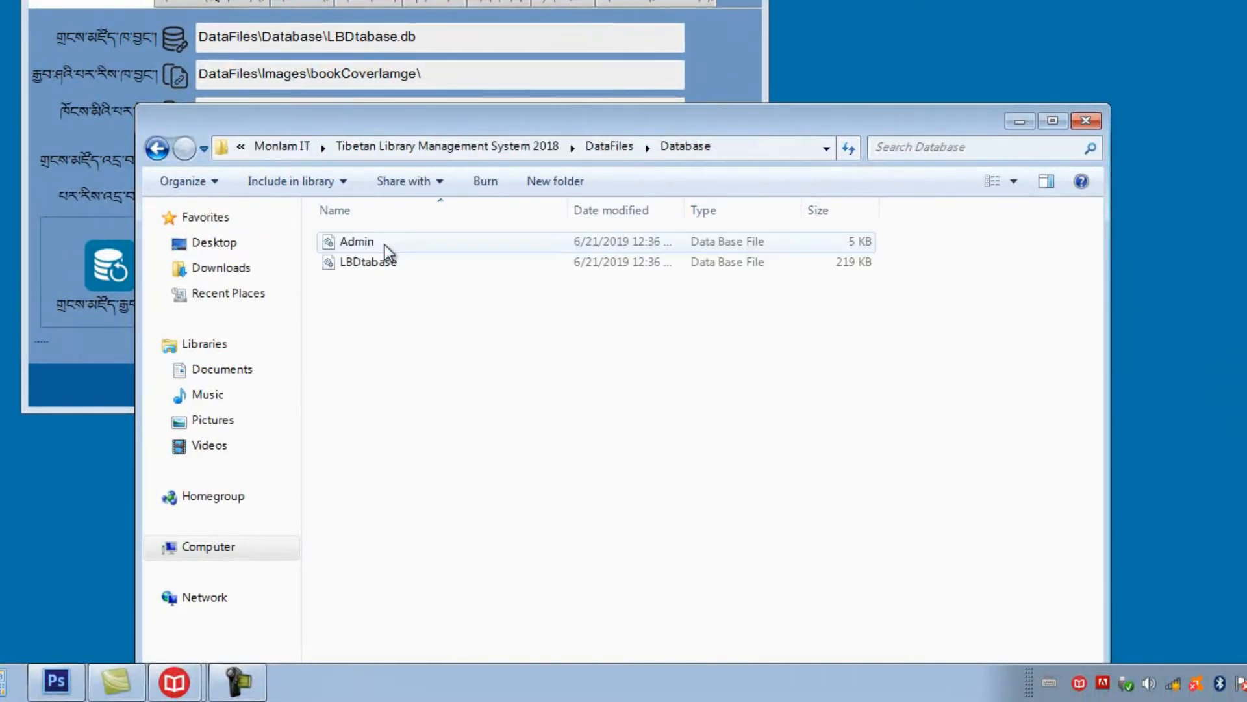
# Step: Review LBDtabase's security permissions and full location, then go back to the program folder
pyautogui.click(393, 266)
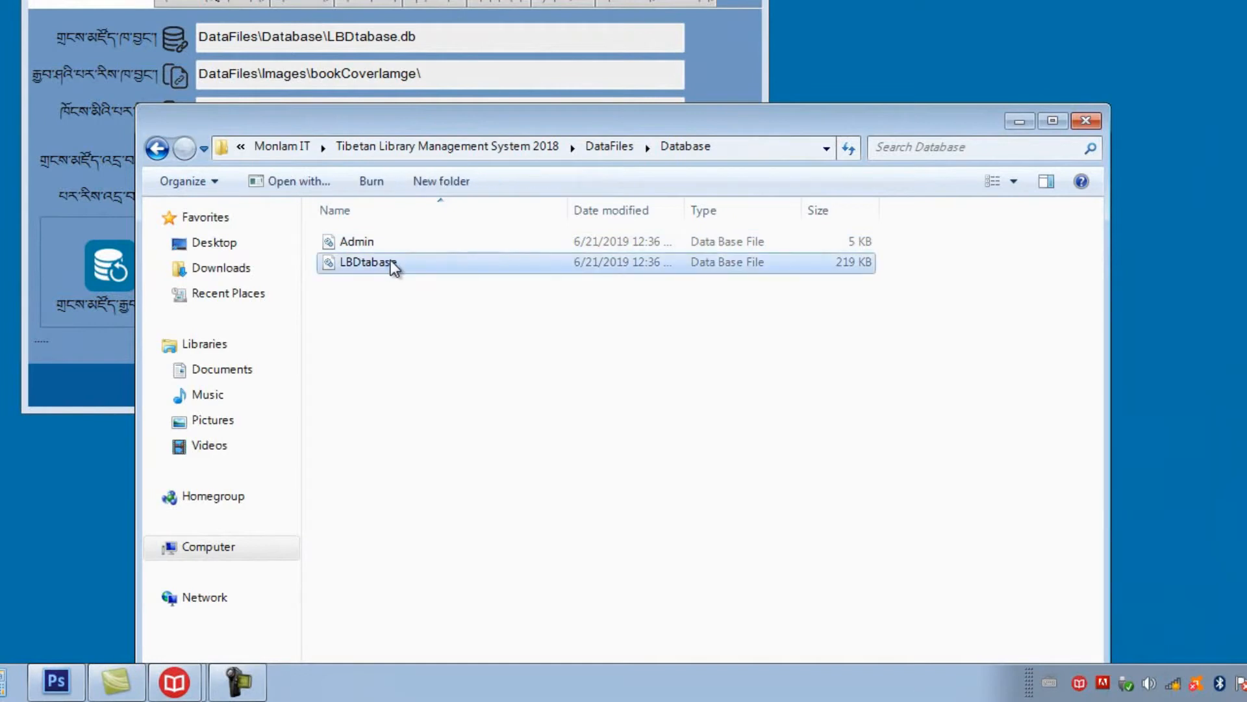
pyautogui.rightClick(391, 264)
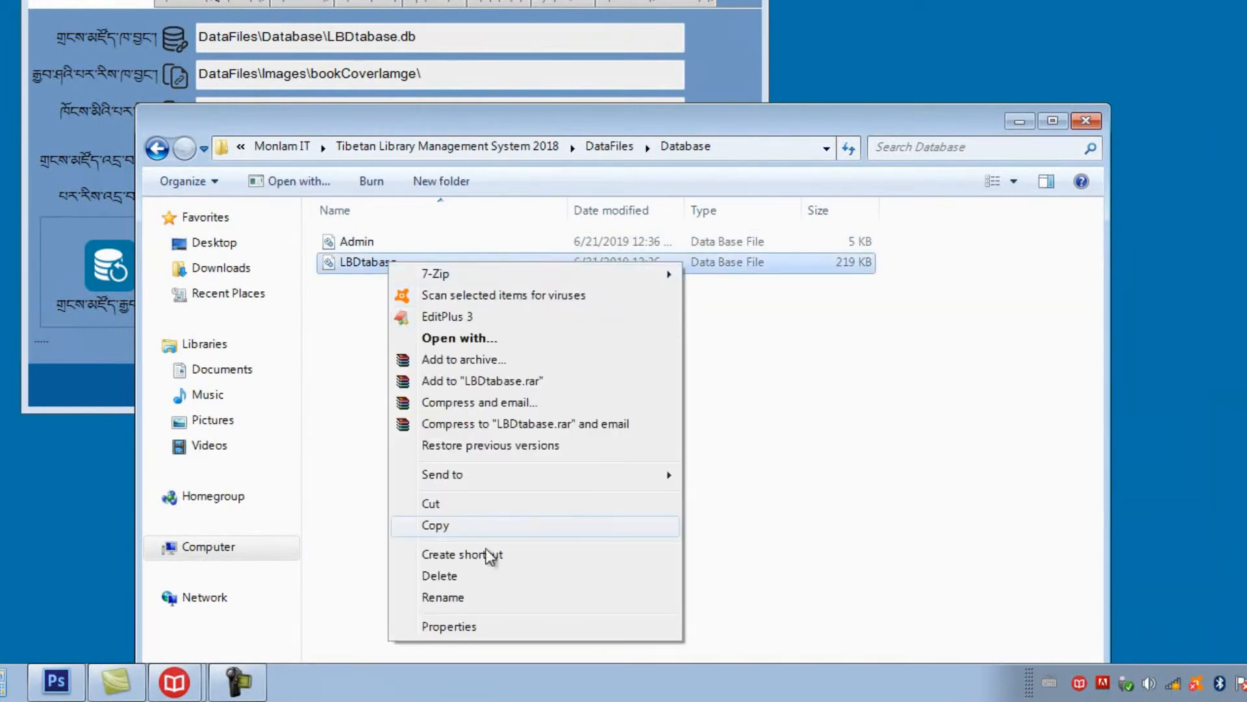
pyautogui.click(438, 627)
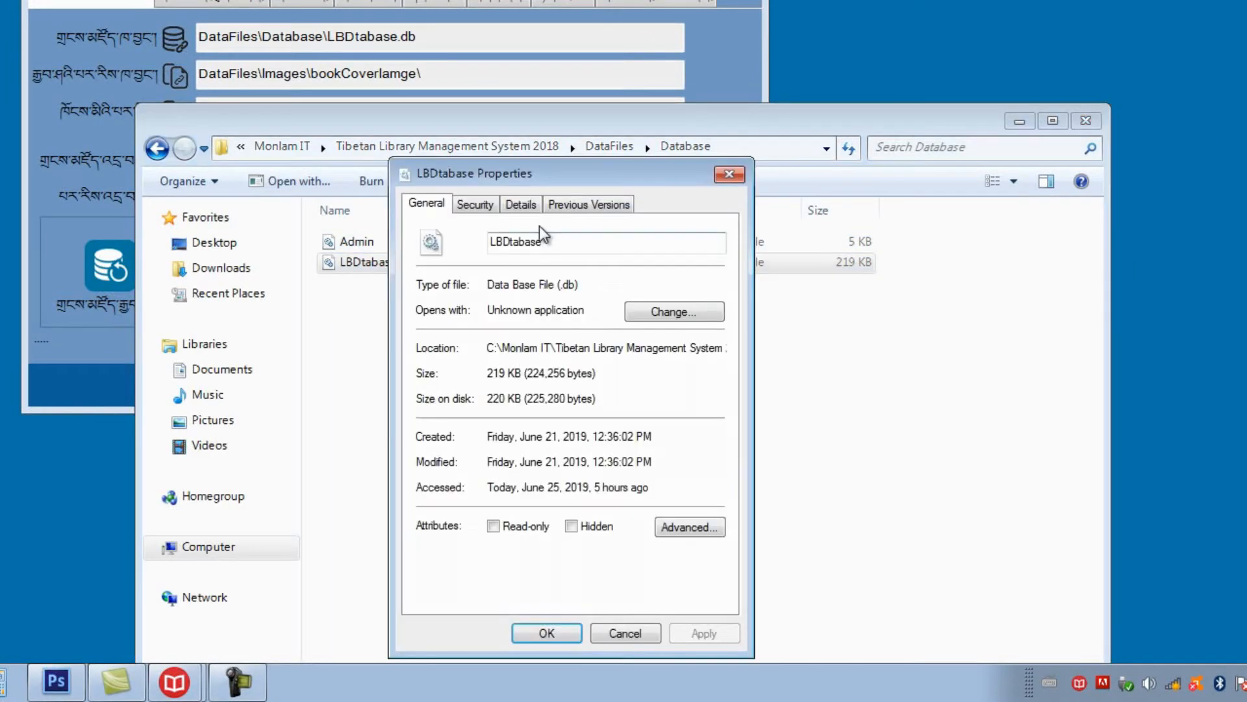
pyautogui.click(478, 206)
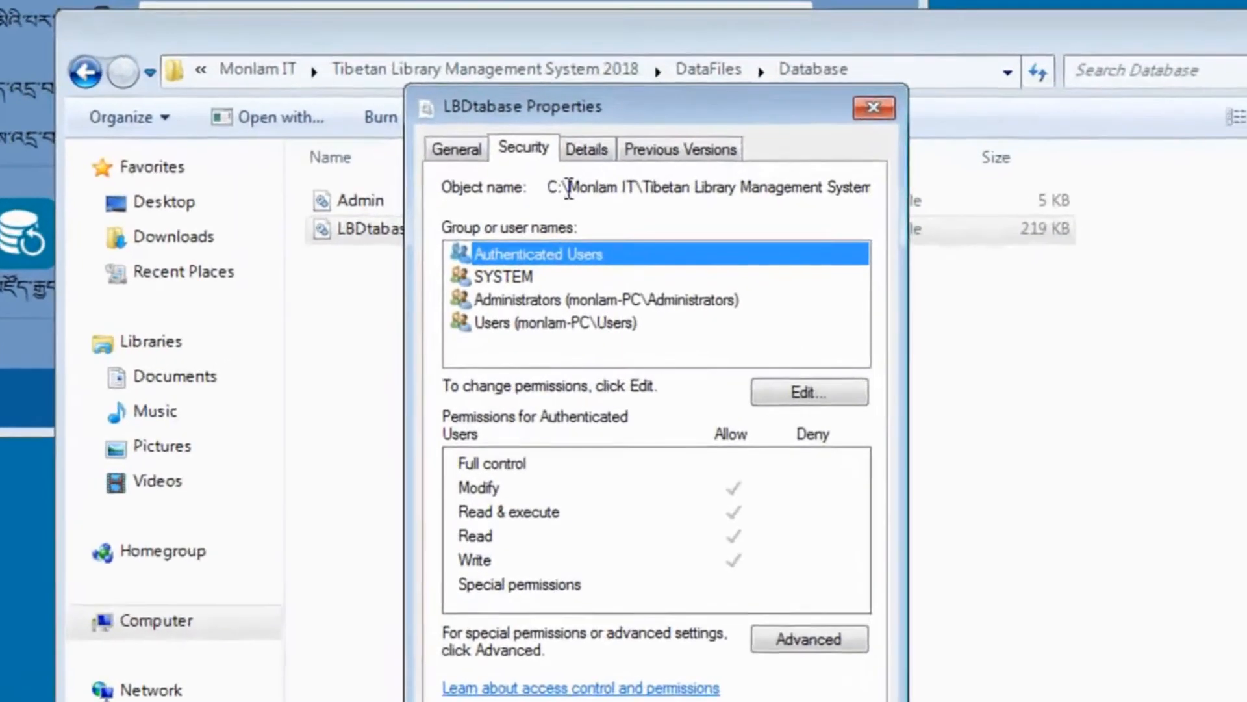
pyautogui.moveTo(553, 187); pyautogui.dragTo(900, 187)
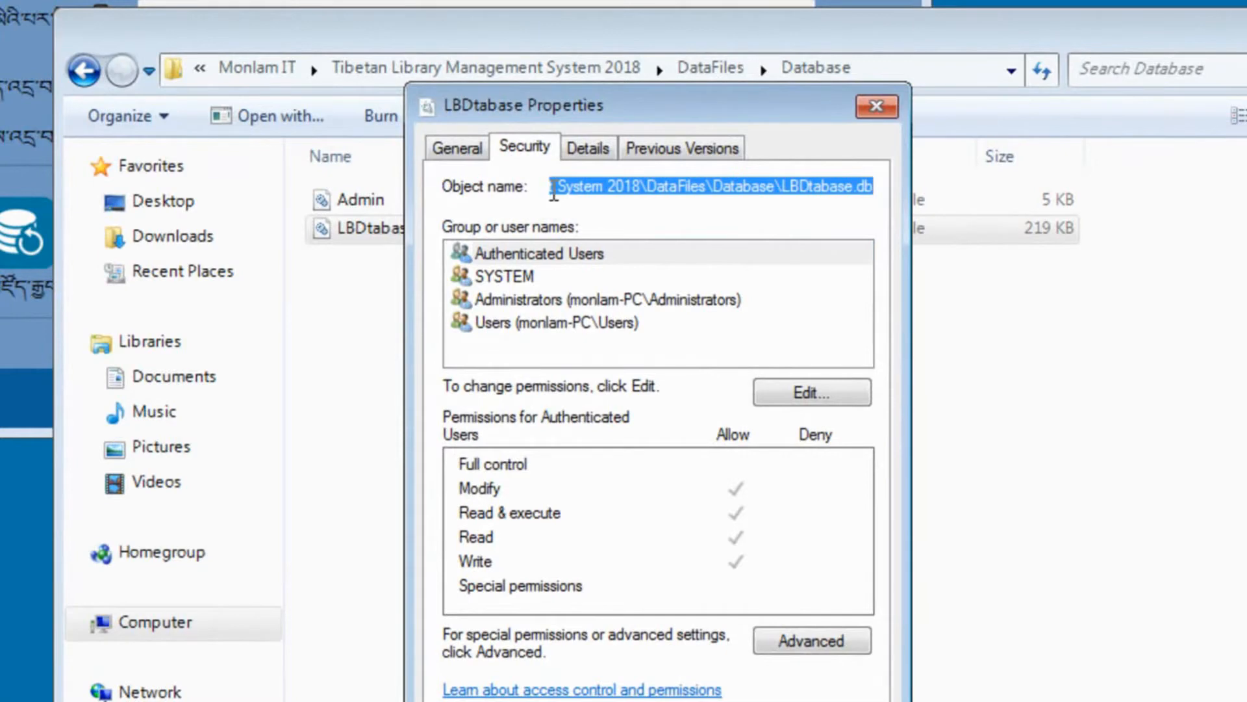
pyautogui.click(83, 71)
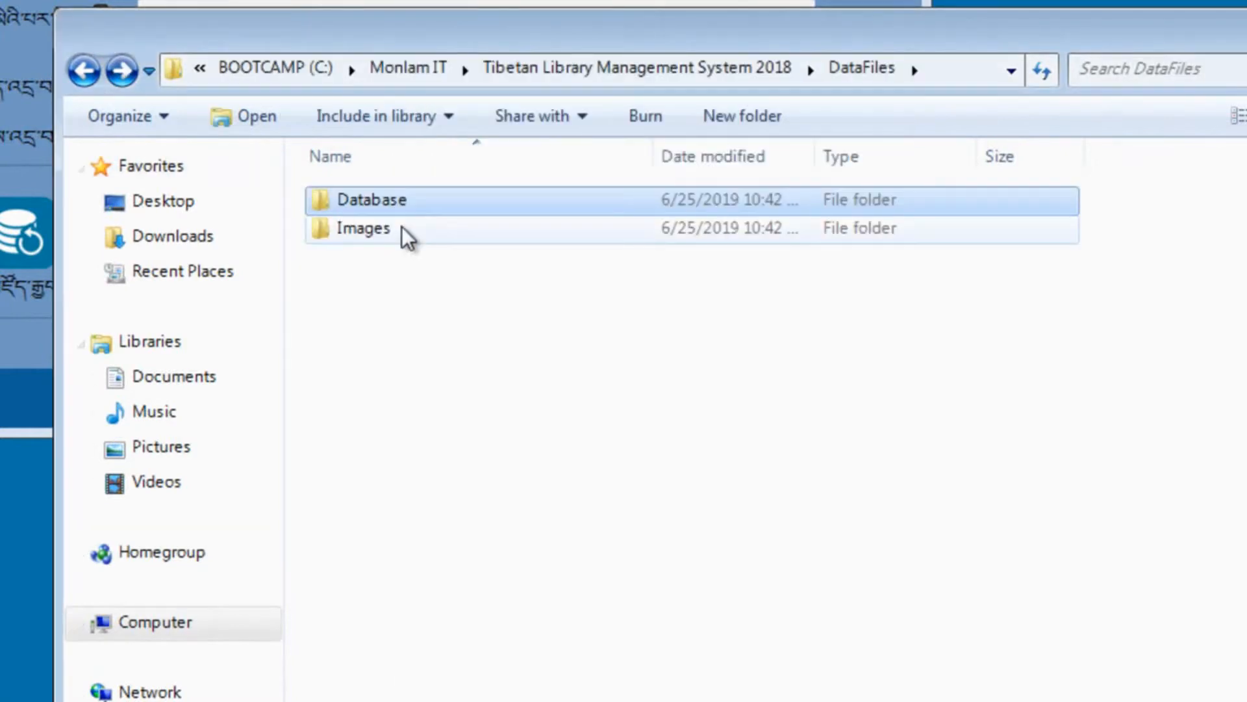
pyautogui.click(85, 69)
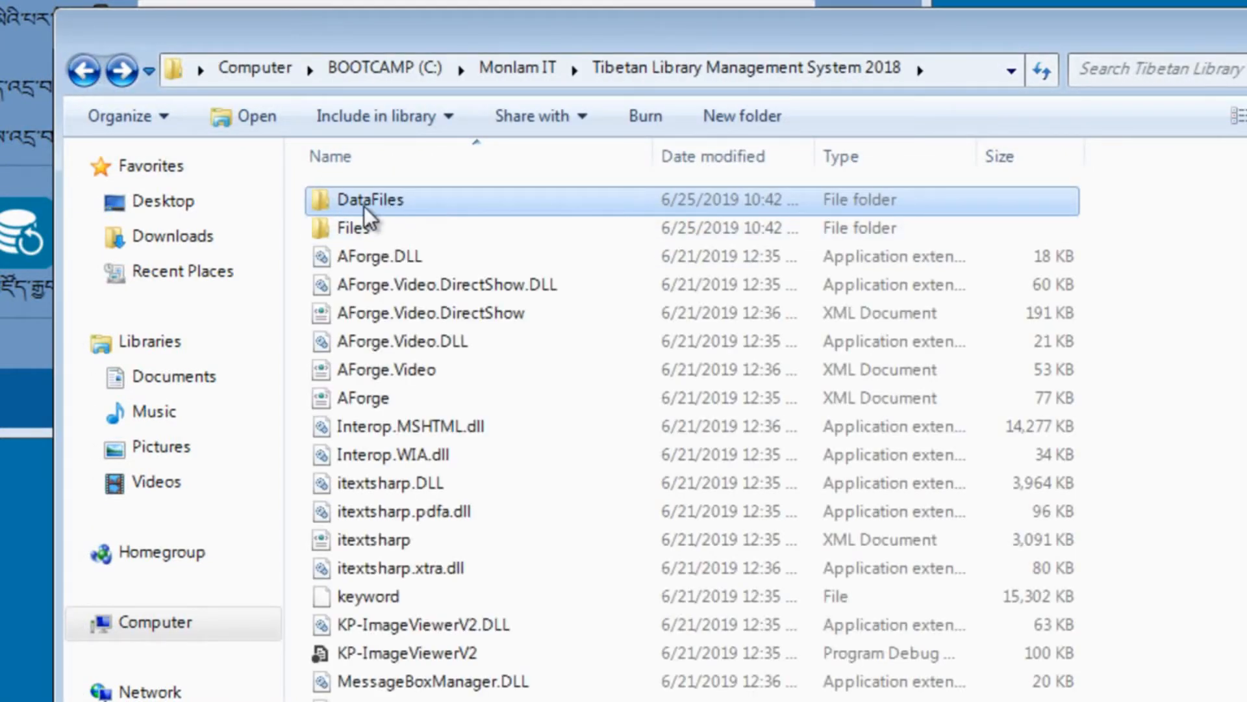
# Step: Check the DataFiles folder's details: 644 KB, containing Database and Images
pyautogui.moveTo(373, 202)
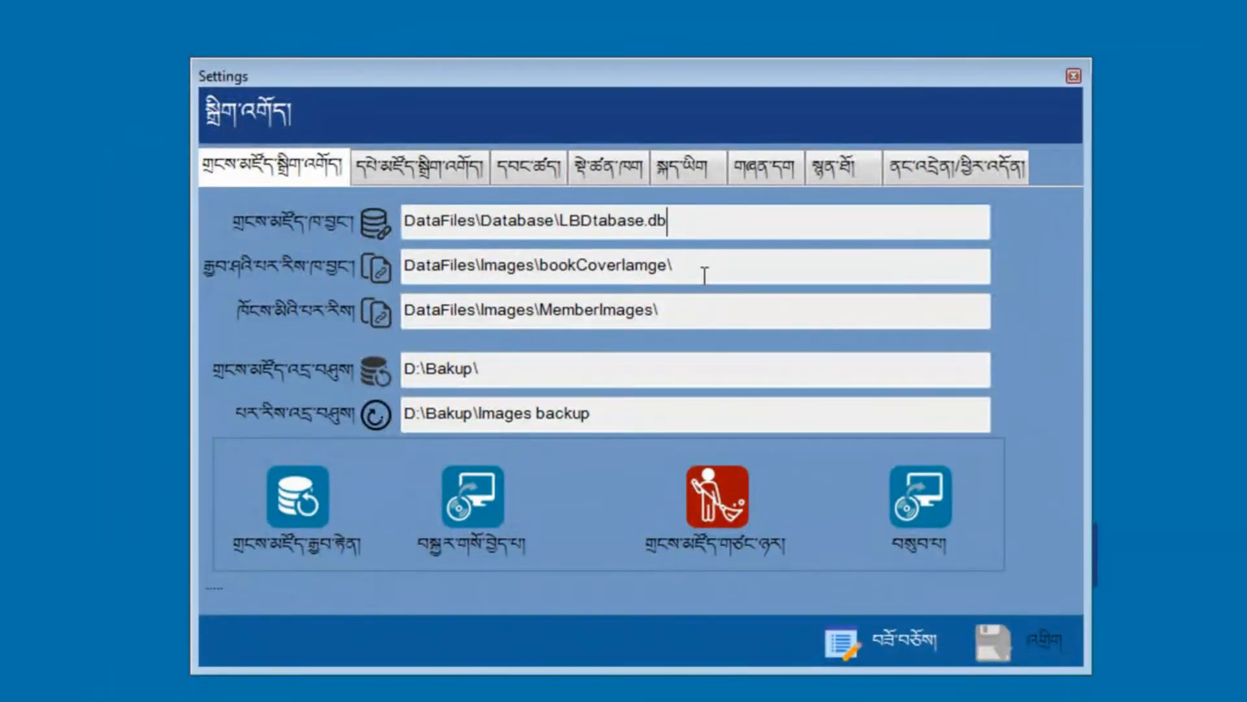
pyautogui.moveTo(704, 270); pyautogui.dragTo(429, 277)
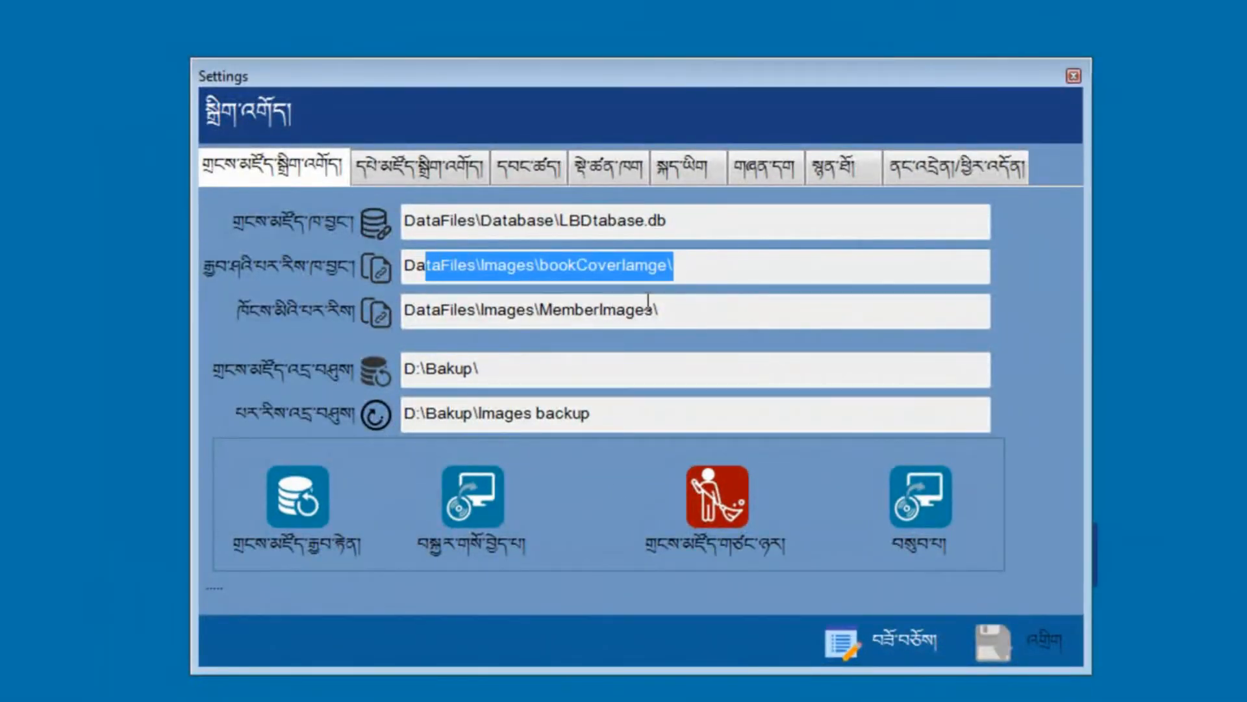
pyautogui.click(632, 271)
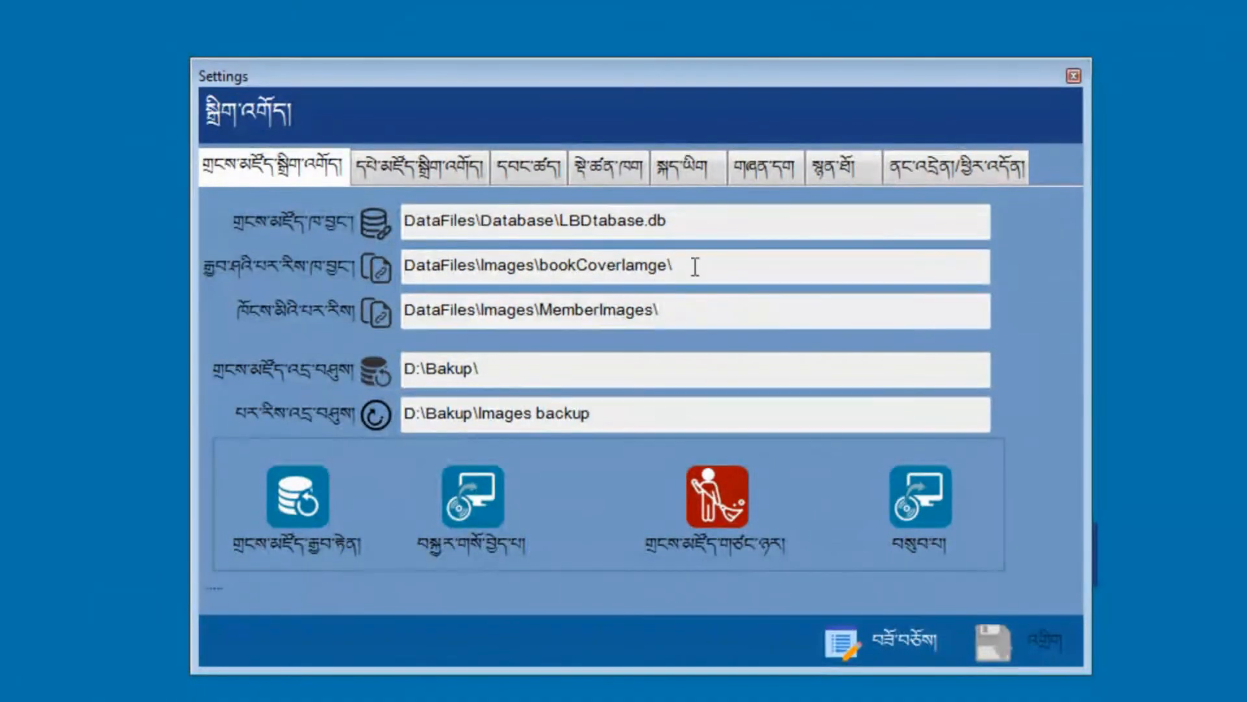
pyautogui.hotkey('ctrl', 'a')
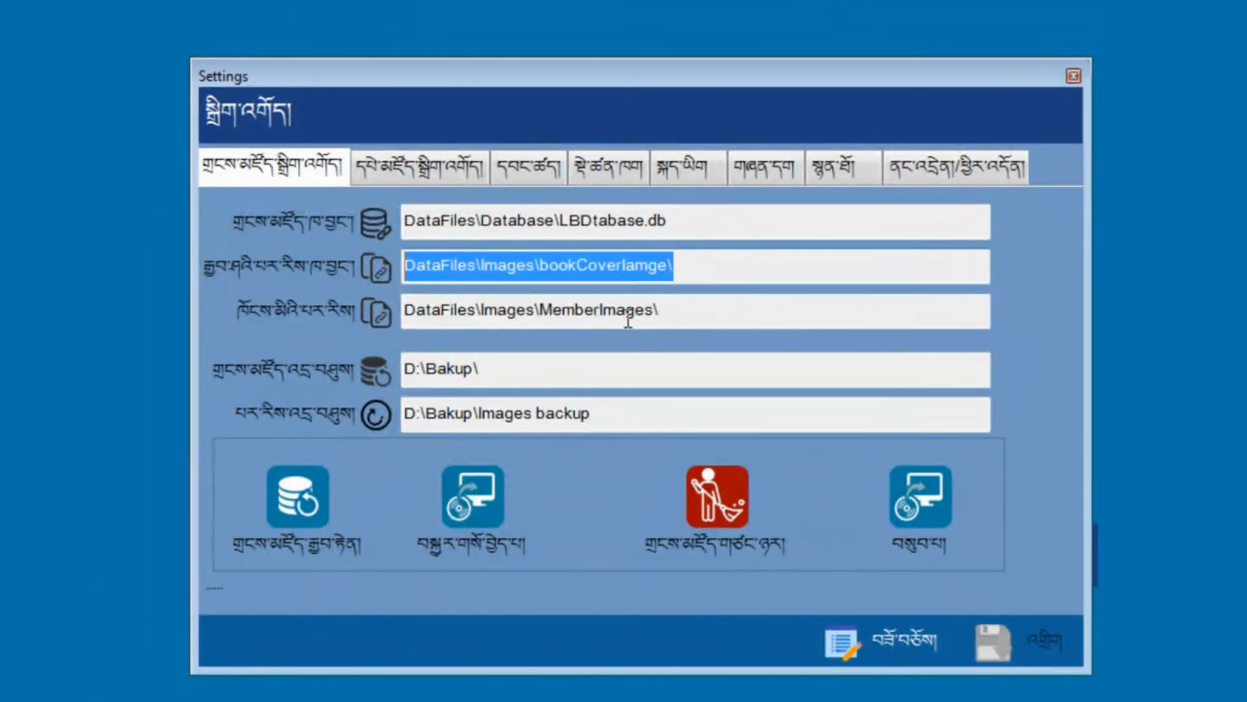
pyautogui.click(661, 316)
pyautogui.moveTo(688, 319); pyautogui.dragTo(401, 312)
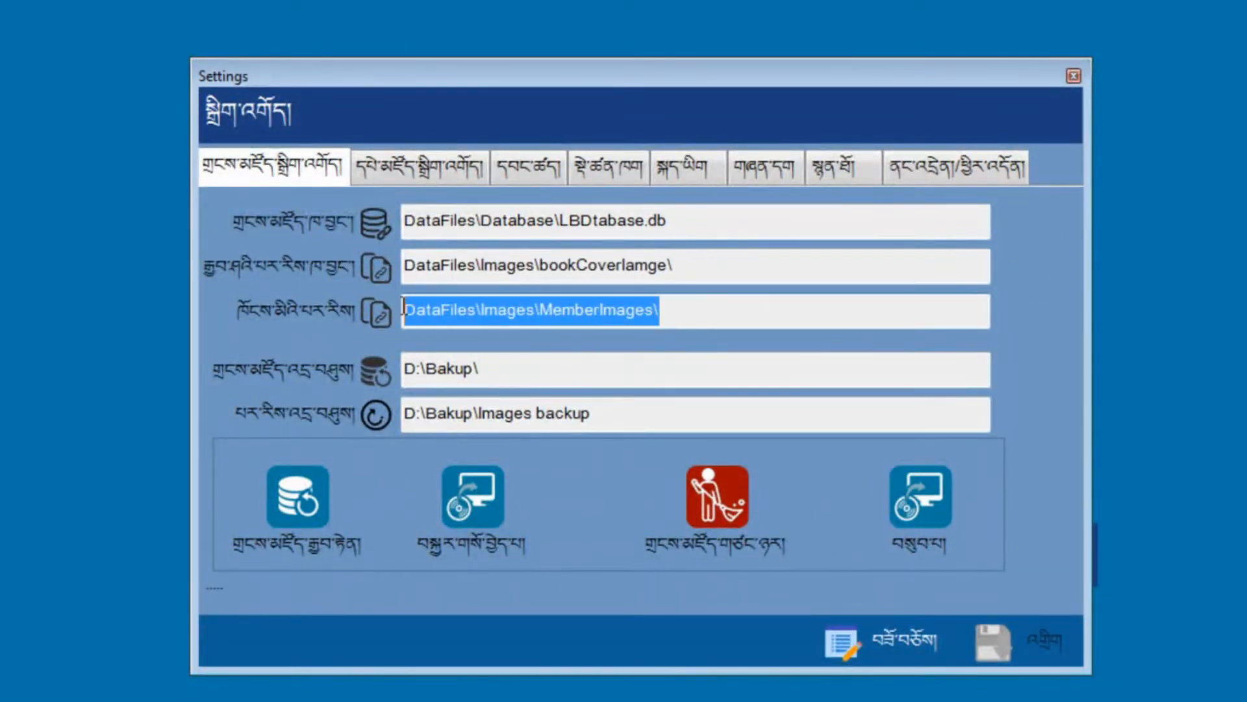
pyautogui.click(733, 312)
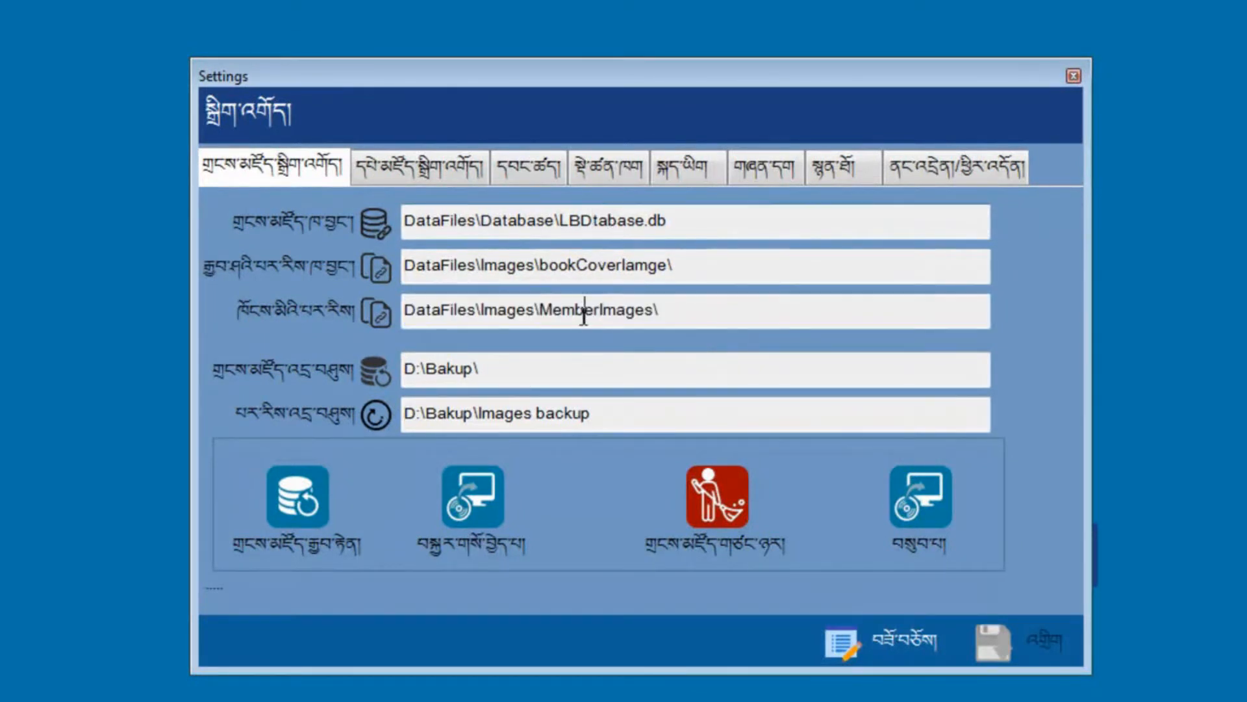
pyautogui.moveTo(483, 369); pyautogui.dragTo(403, 367)
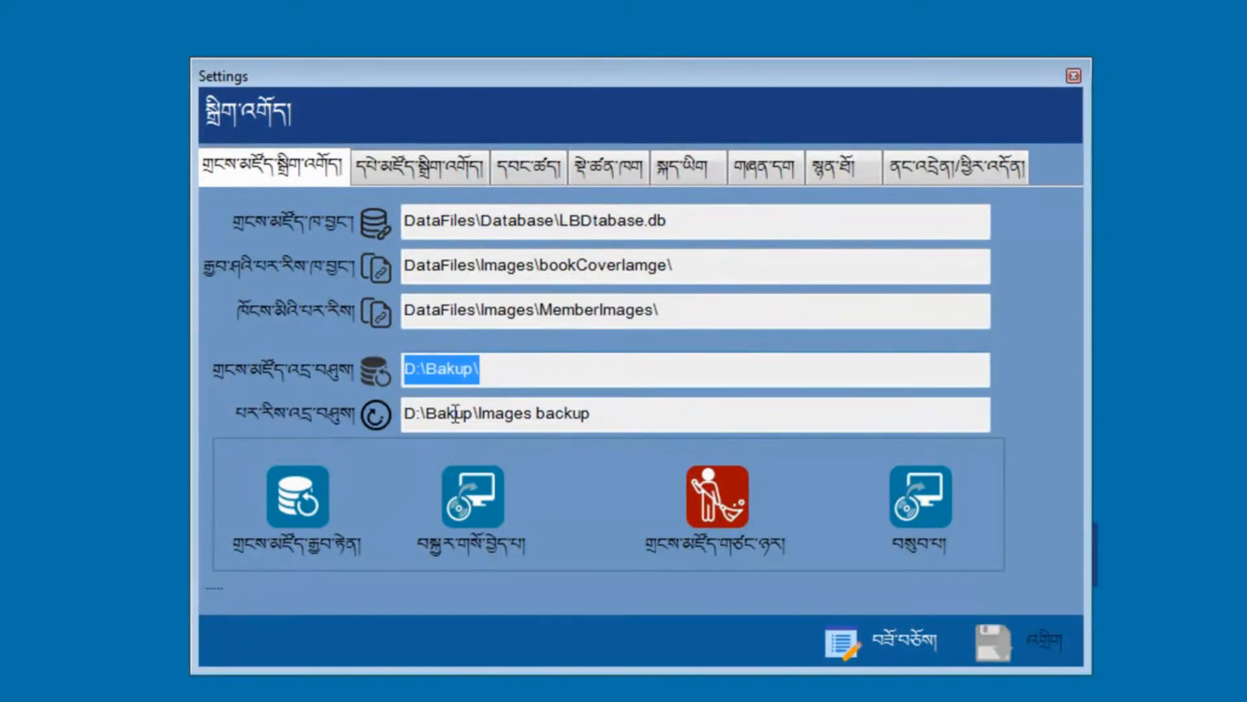
pyautogui.click(553, 367)
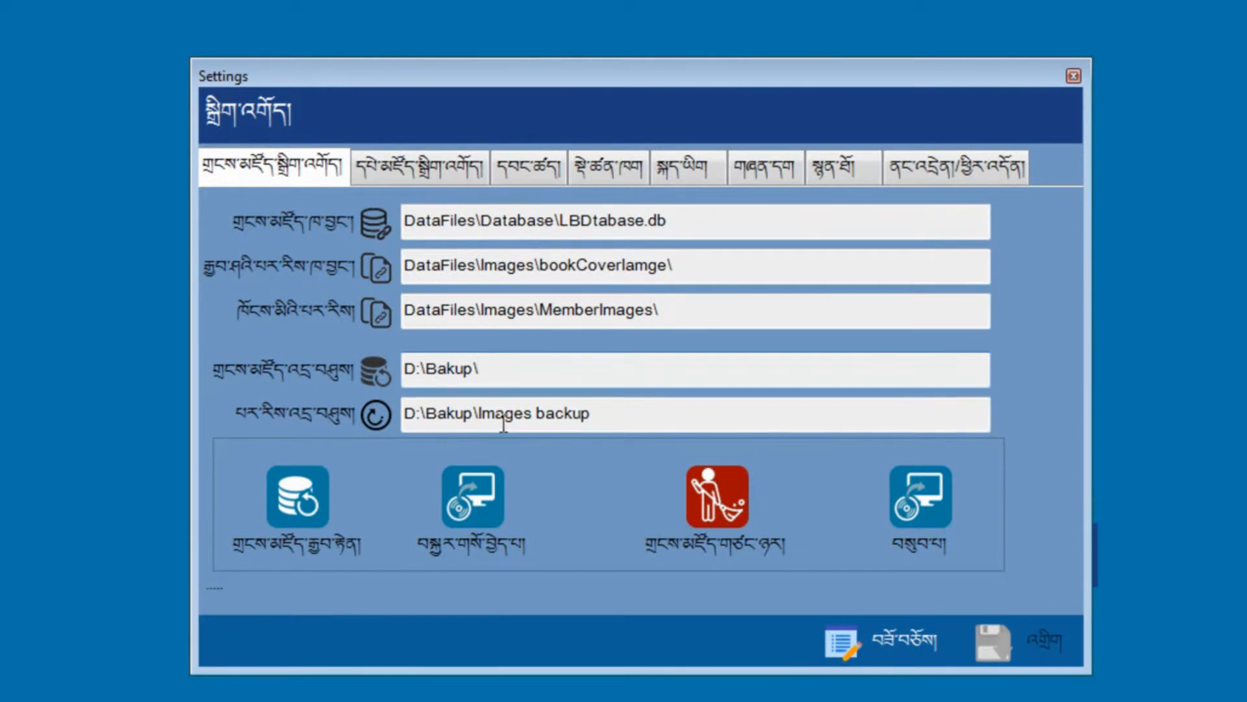
pyautogui.doubleClick(504, 368)
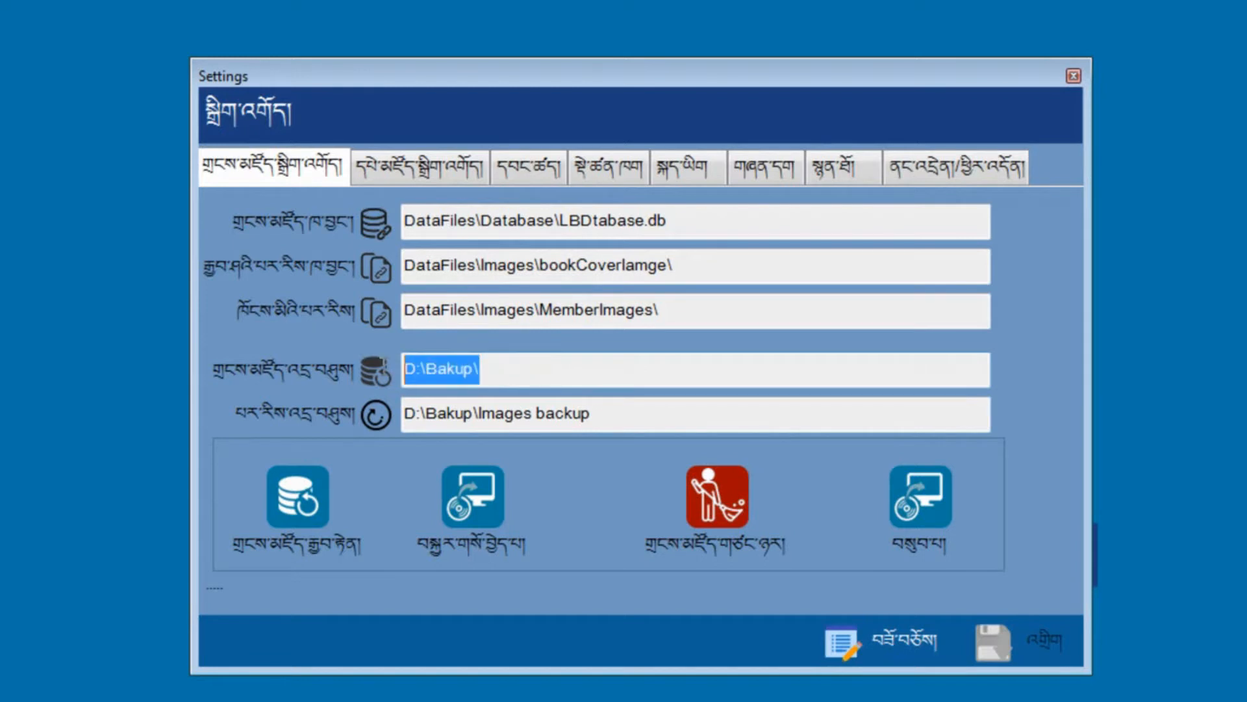
pyautogui.click(515, 374)
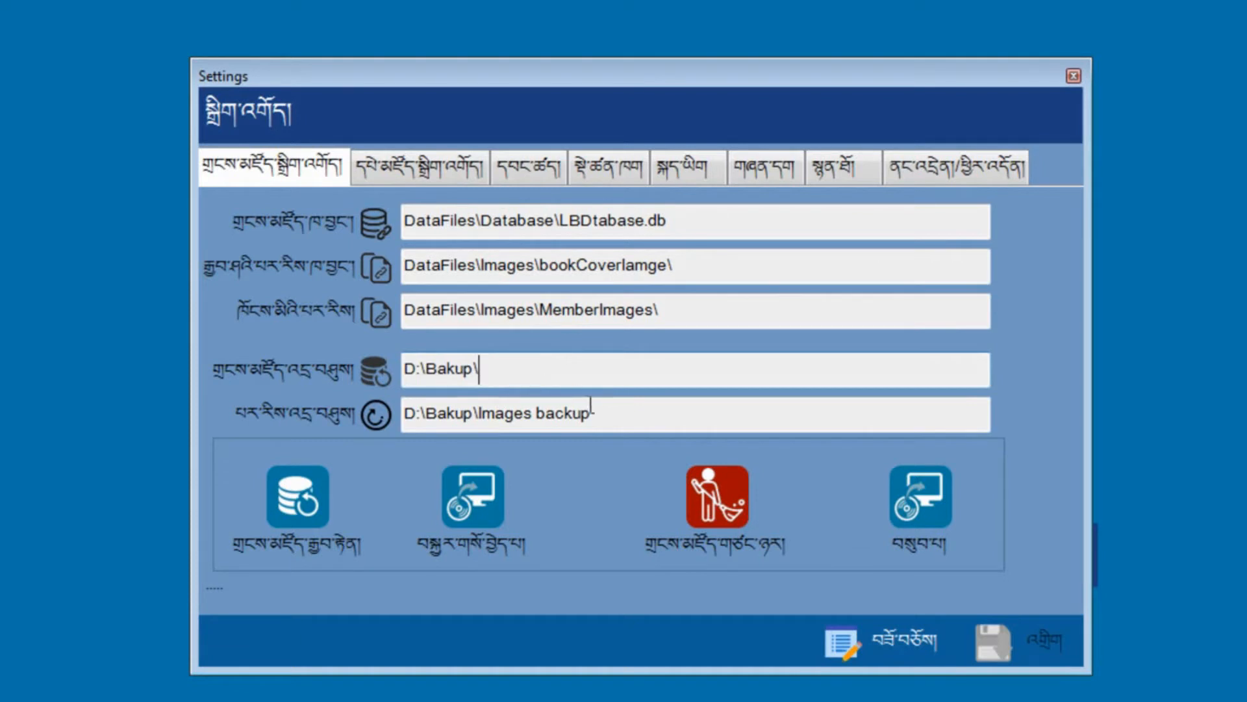
pyautogui.moveTo(518, 372); pyautogui.dragTo(388, 367)
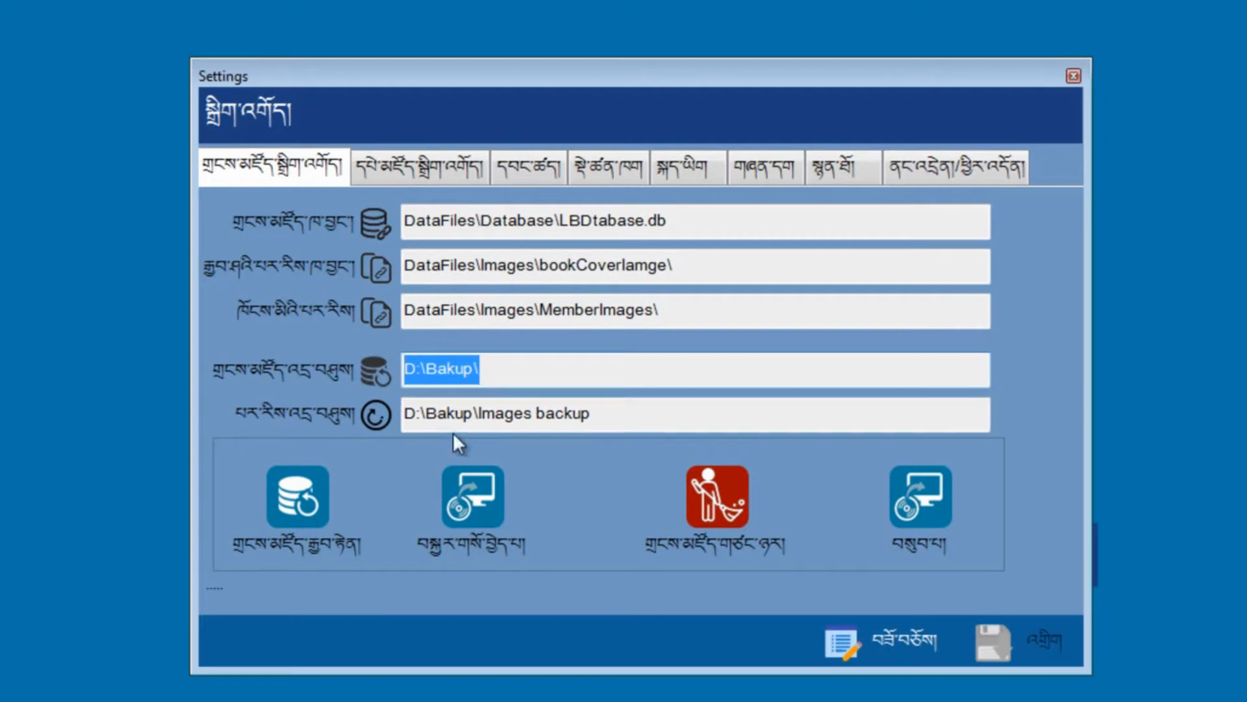
pyautogui.moveTo(592, 416); pyautogui.dragTo(402, 427)
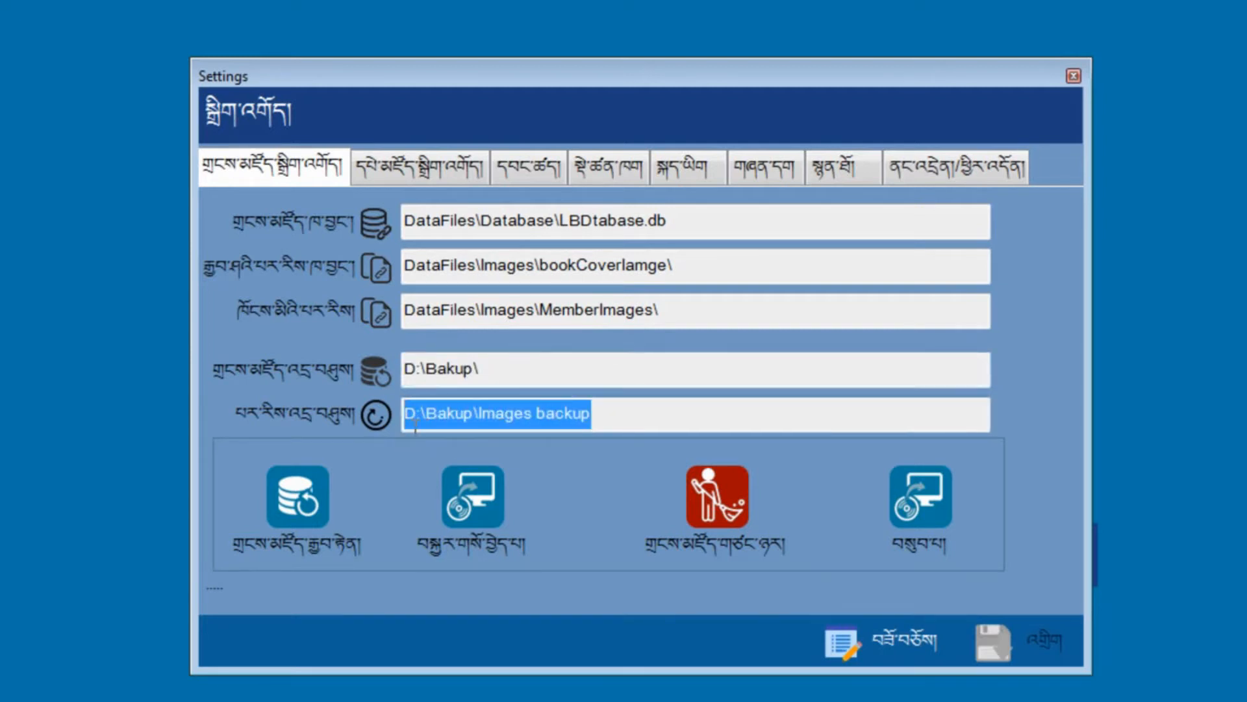
pyautogui.click(603, 417)
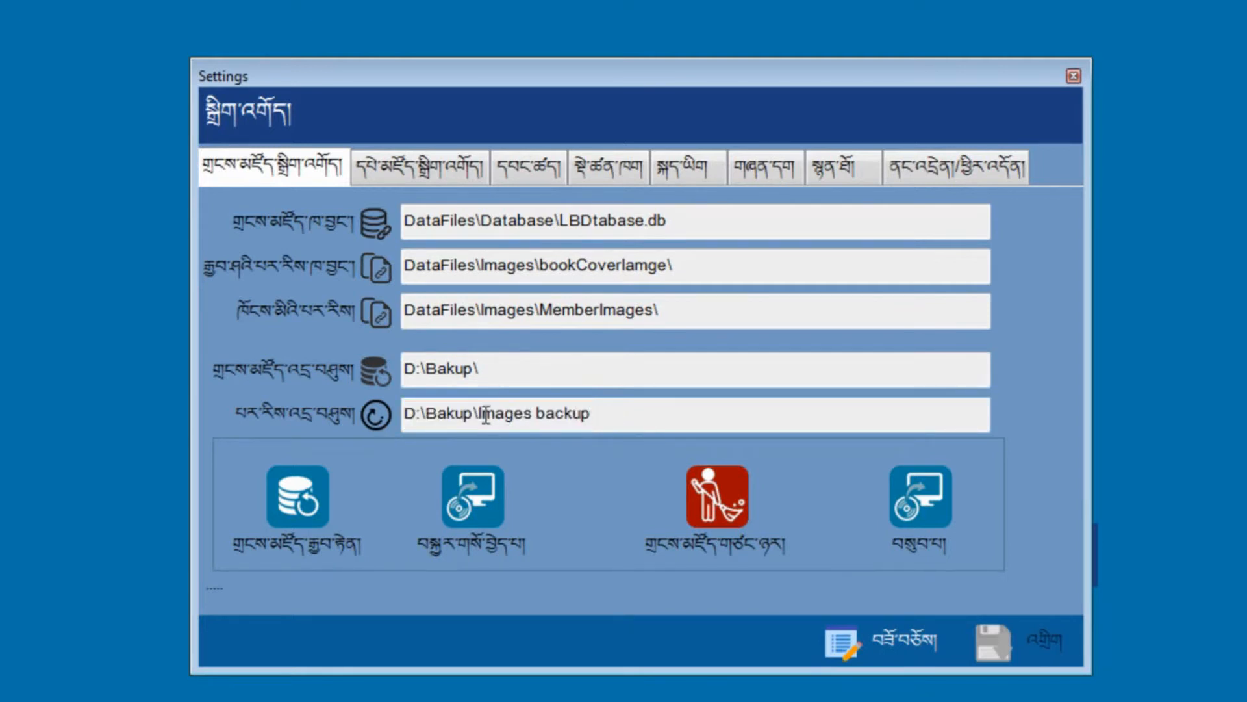
pyautogui.click(475, 370)
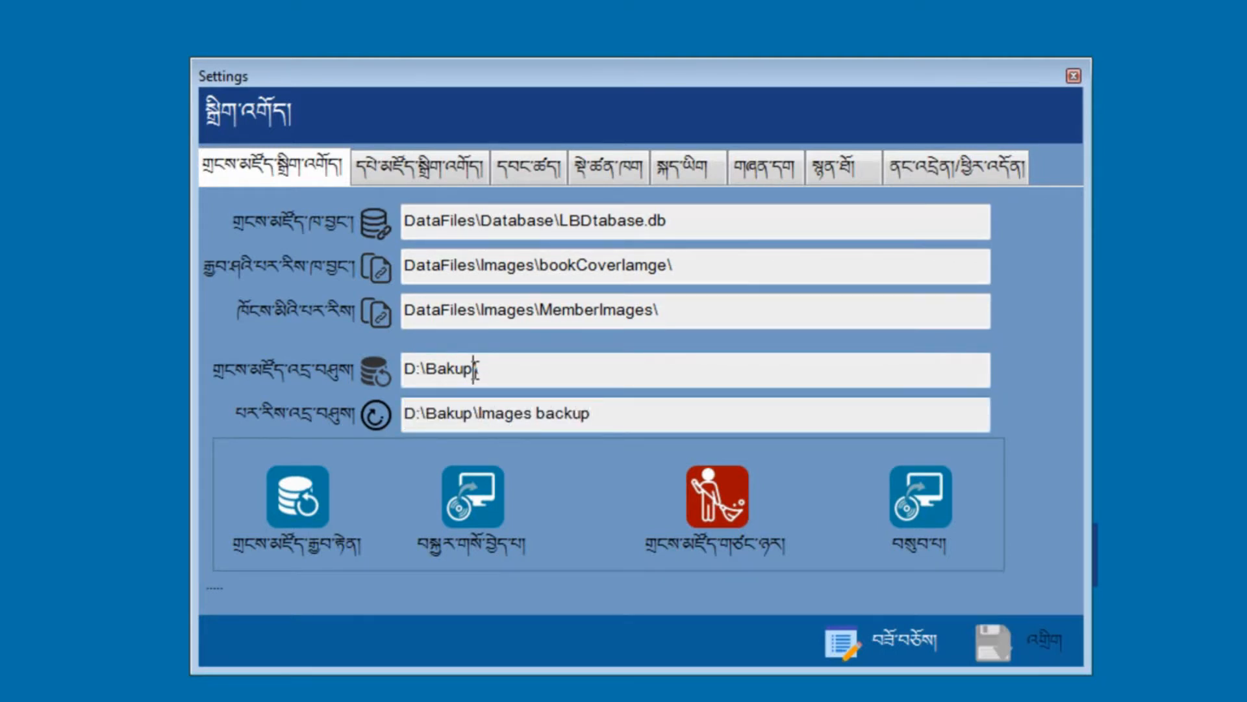
pyautogui.moveTo(417, 414); pyautogui.dragTo(405, 416)
pyautogui.click(409, 414)
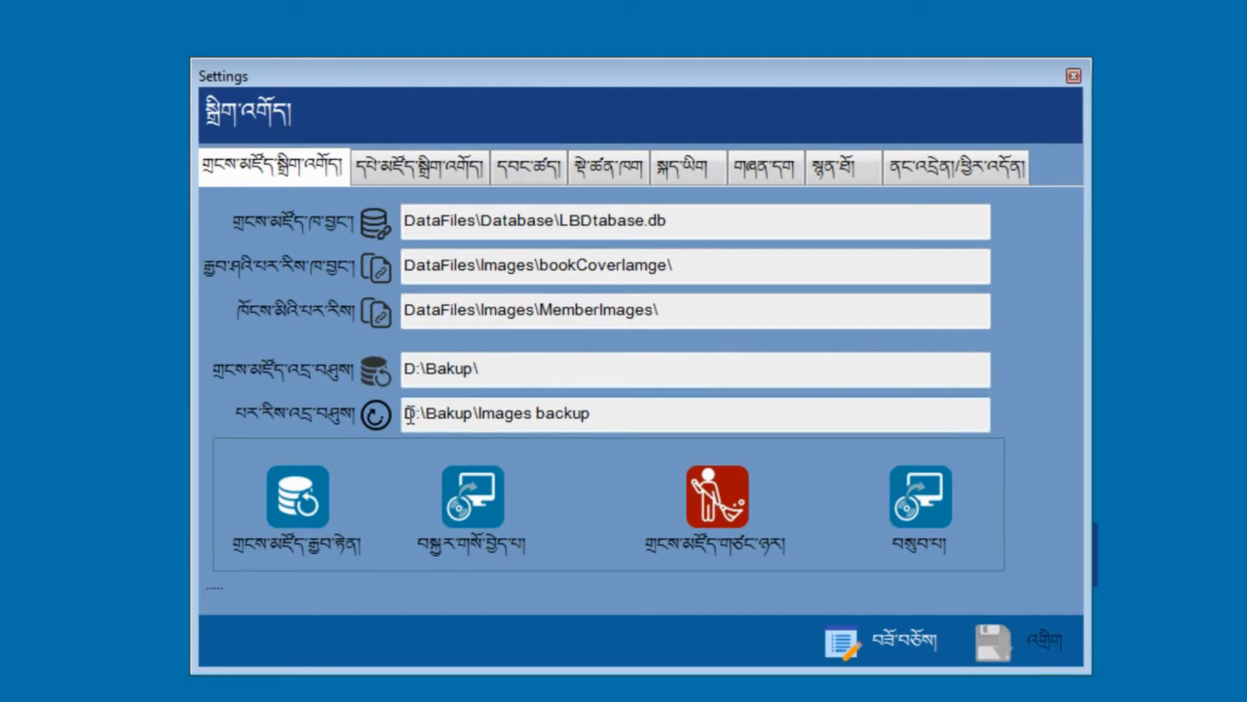
pyautogui.click(417, 415)
pyautogui.click(434, 415)
pyautogui.moveTo(434, 415); pyautogui.dragTo(468, 418)
pyautogui.click(499, 418)
pyautogui.click(572, 421)
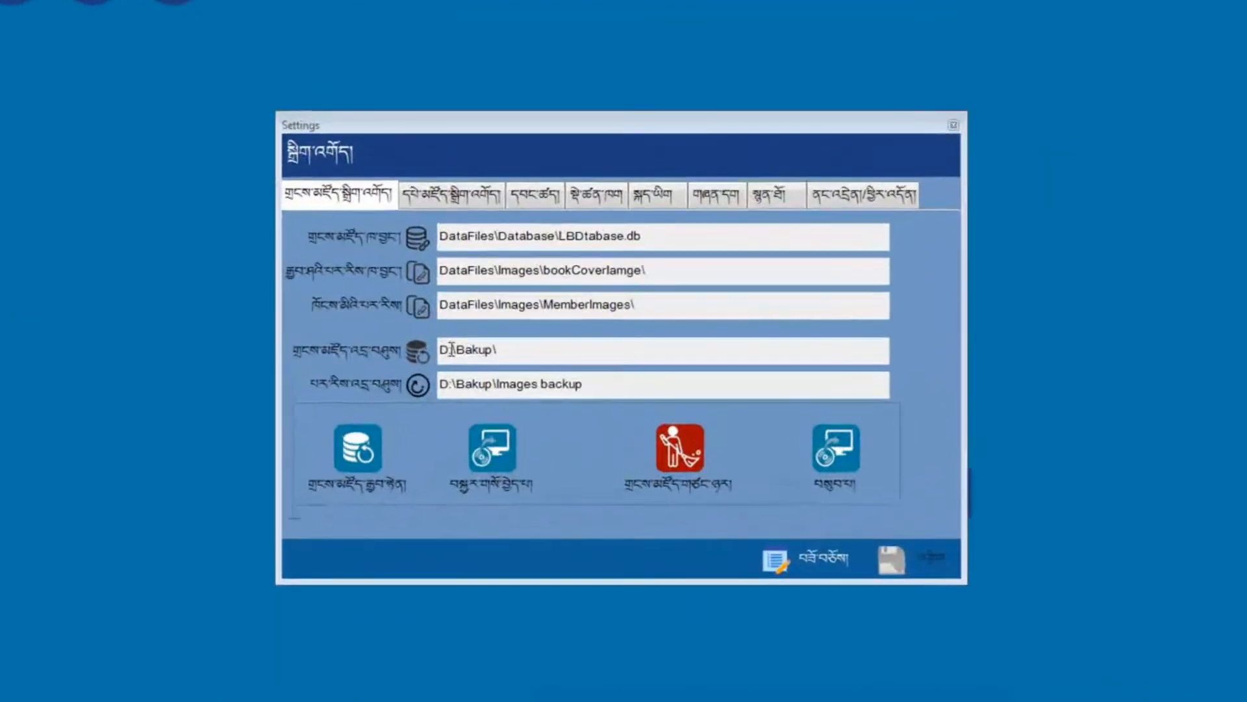
# Step: Change both backup paths from drive D to C: C:\Bakup\ and C:\Bakup\Images backup
pyautogui.moveTo(450, 350); pyautogui.dragTo(437, 357)
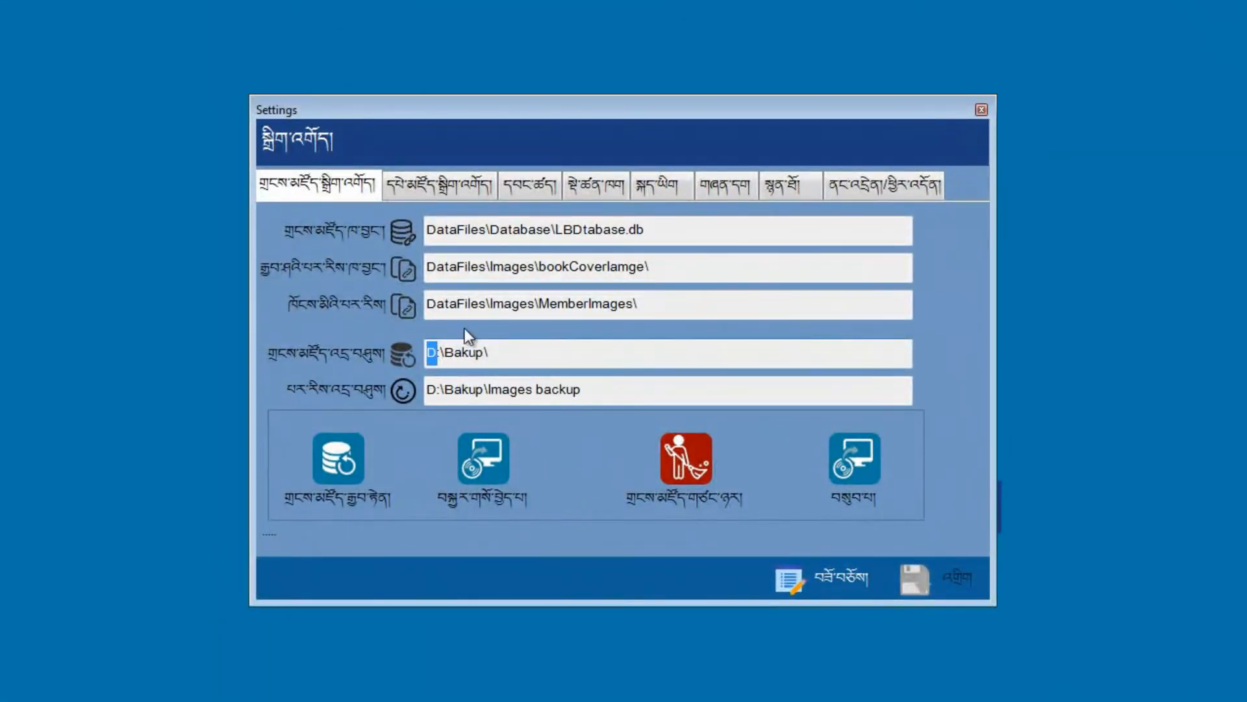
pyautogui.click(504, 347)
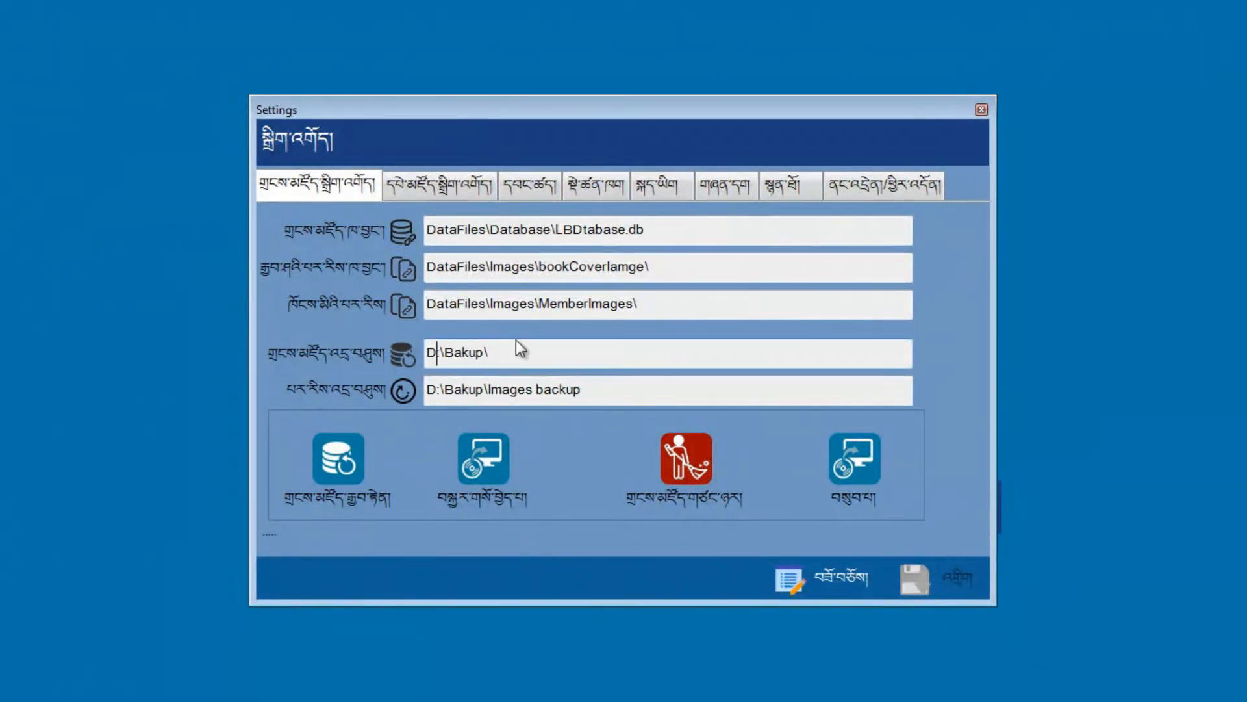
pyautogui.click(797, 582)
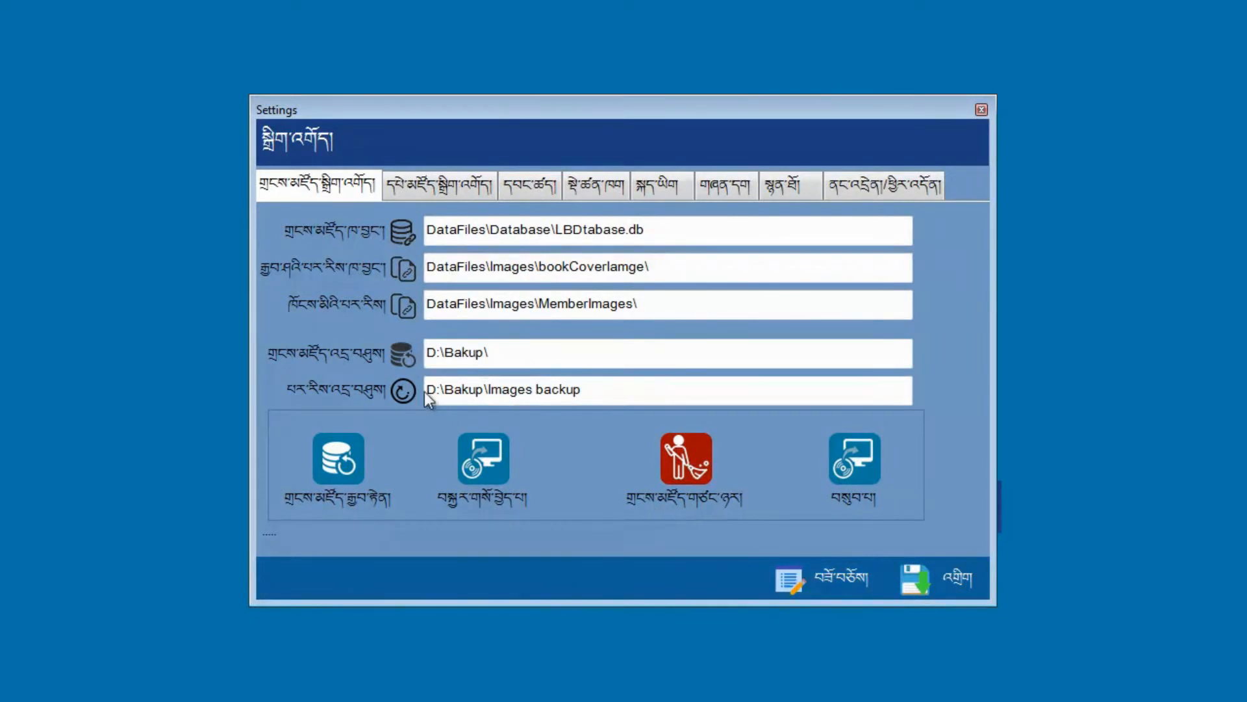
pyautogui.doubleClick(426, 351)
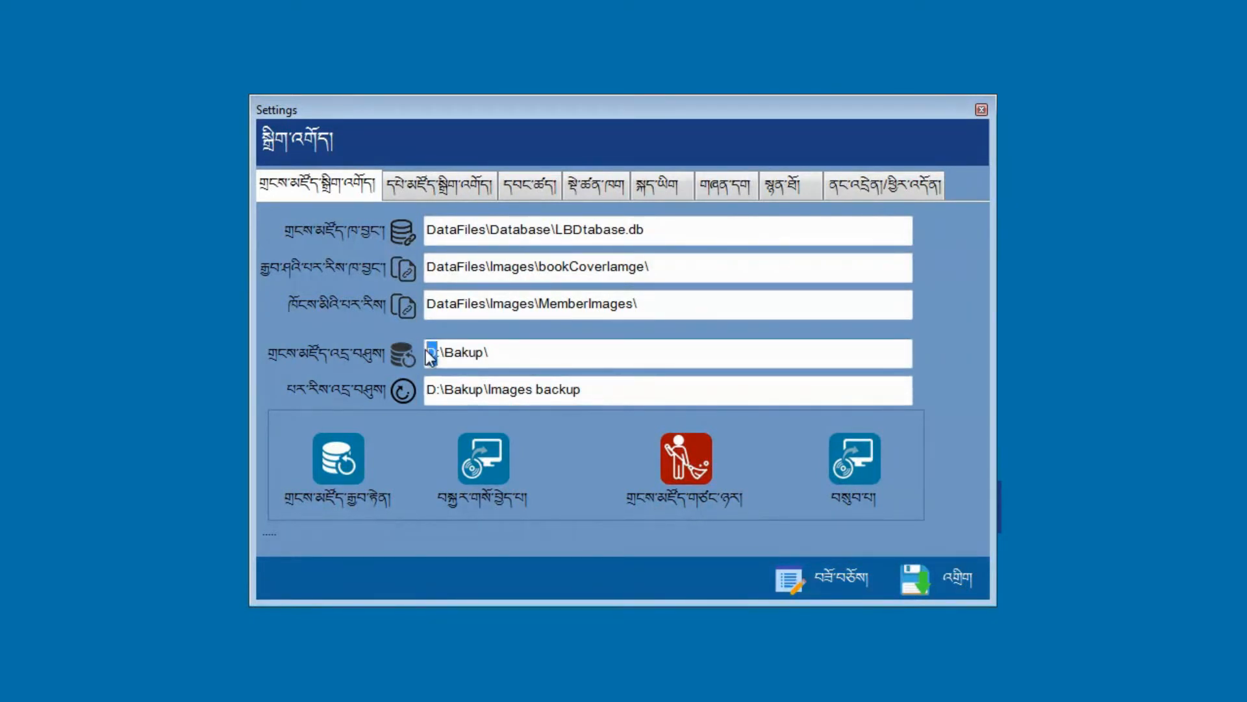
pyautogui.write('C')
pyautogui.doubleClick(432, 389)
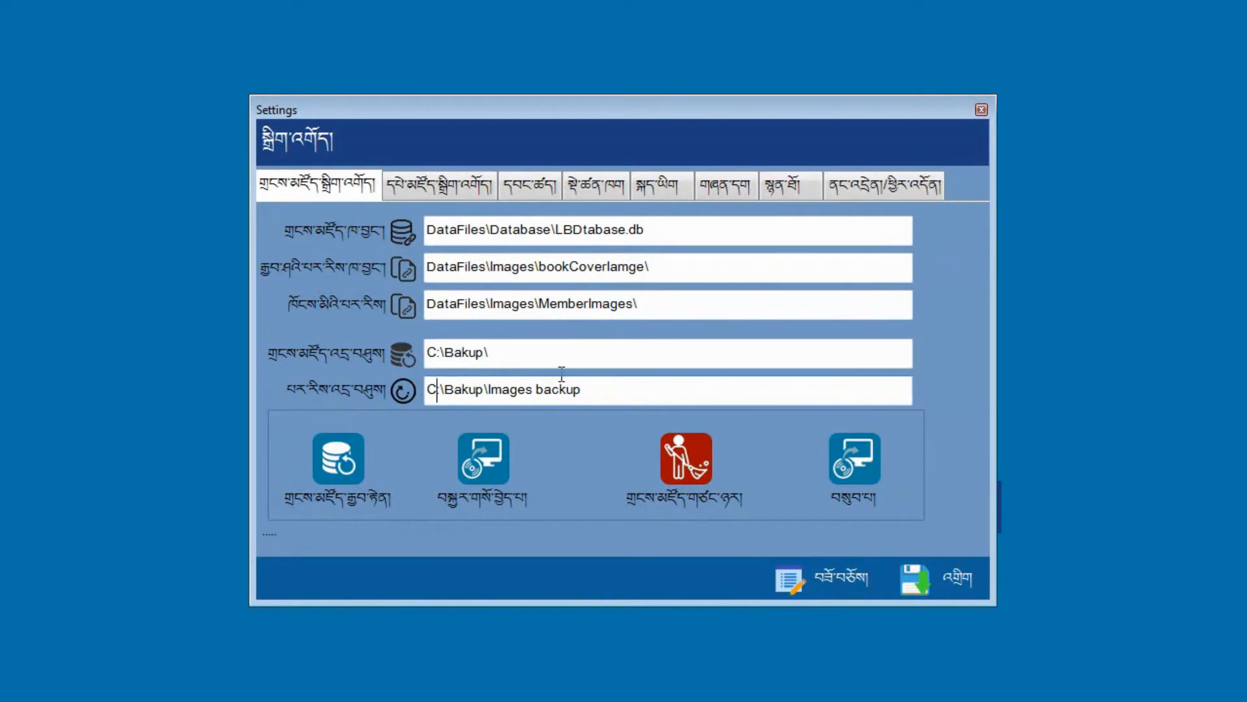
pyautogui.write('C:\\Bak')
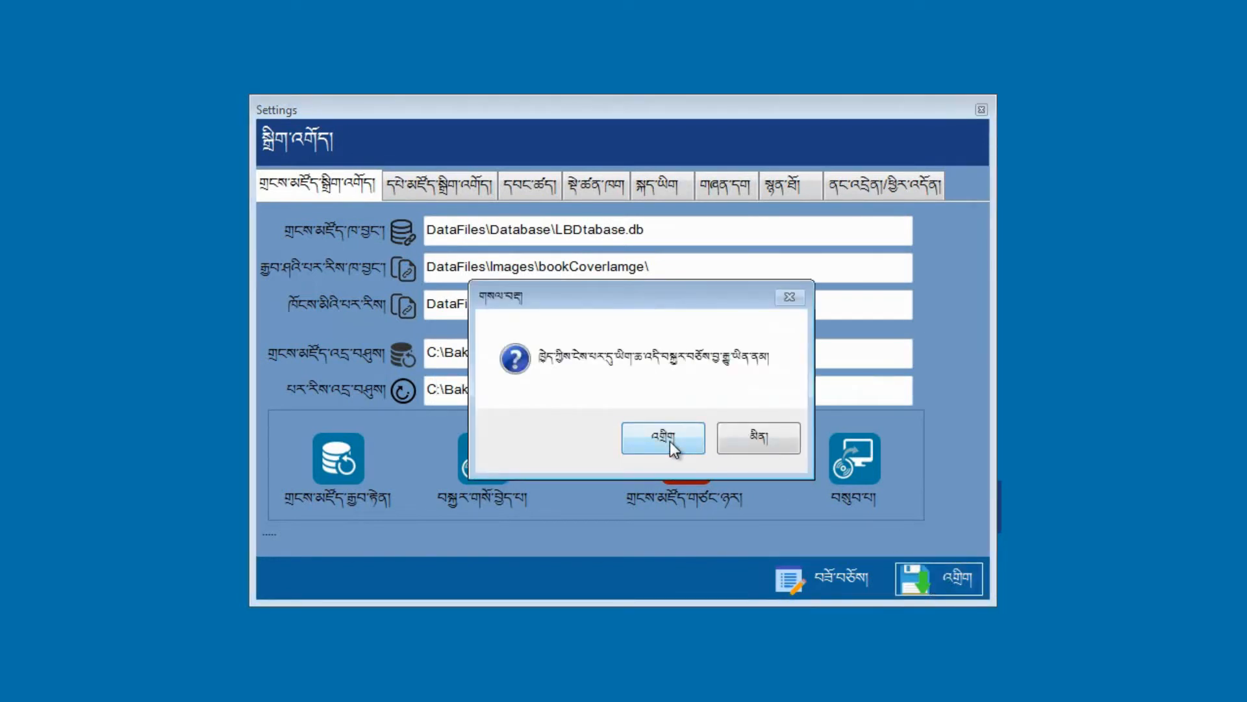
# Step: Confirm saving the drive C backup paths and dismiss the saved notice
pyautogui.click(669, 442)
pyautogui.click(669, 439)
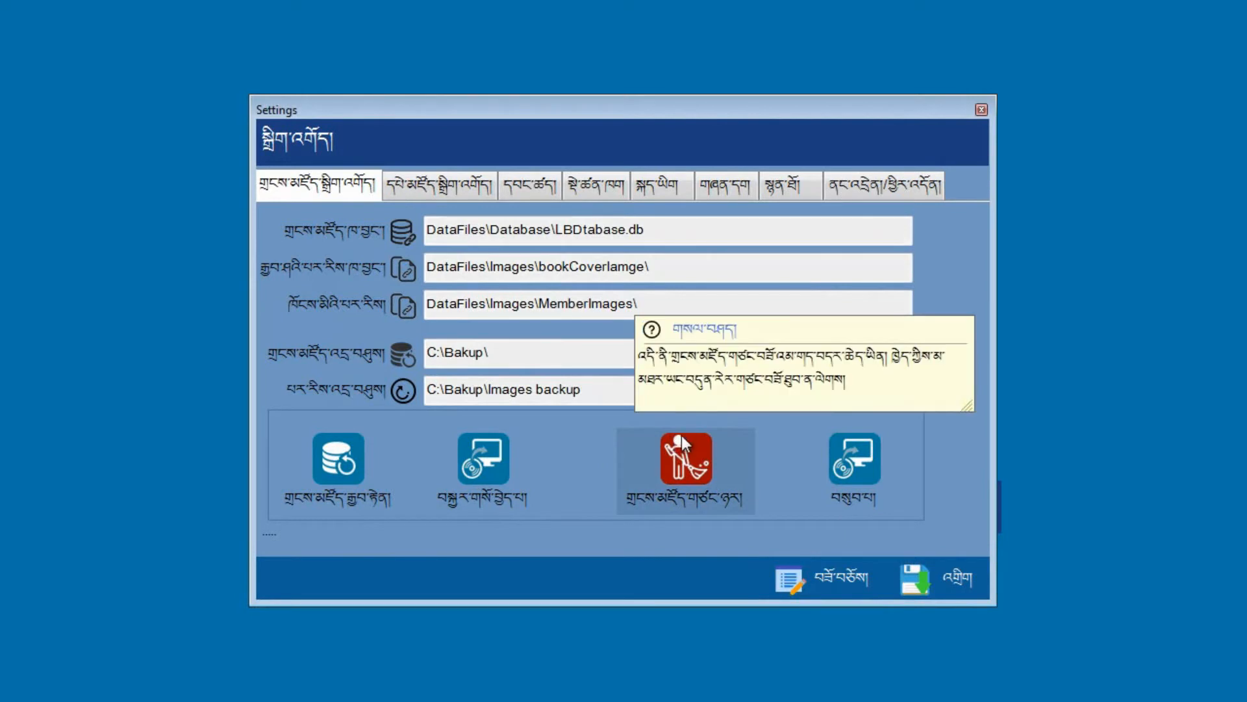
# Step: Back up the library database to C:\Bakup\, then open Explorer with Win+E
pyautogui.click(348, 462)
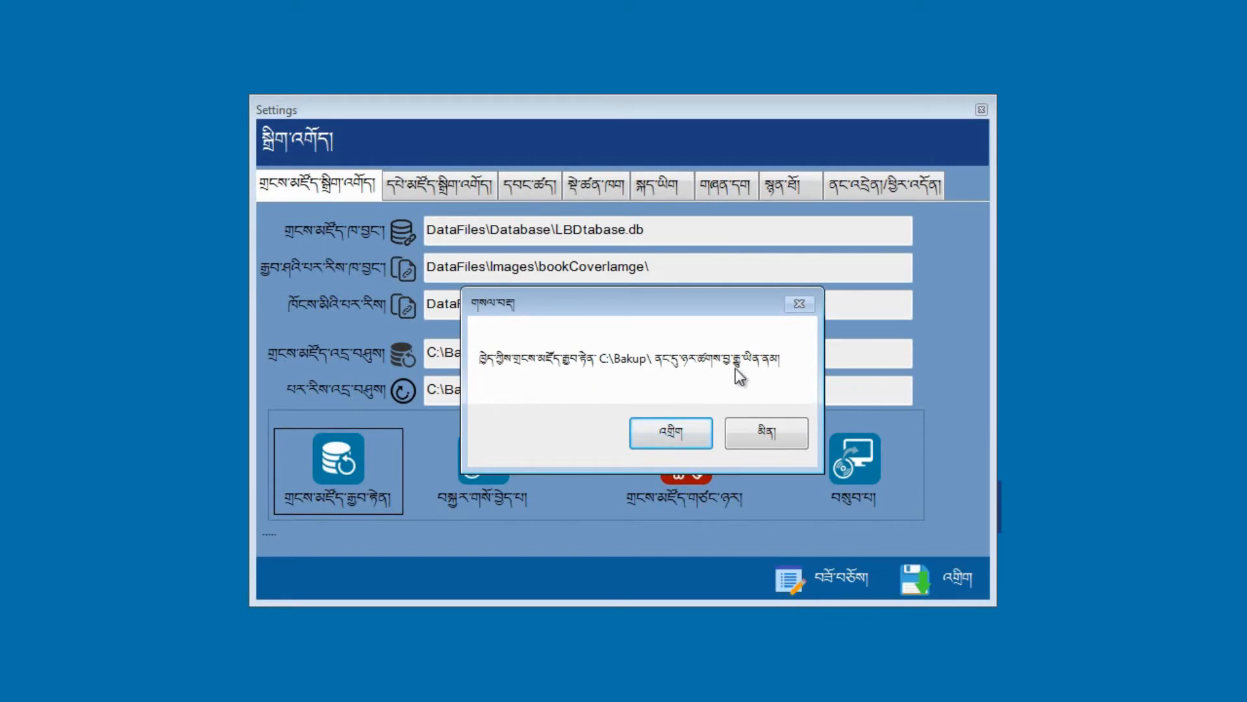
pyautogui.click(680, 432)
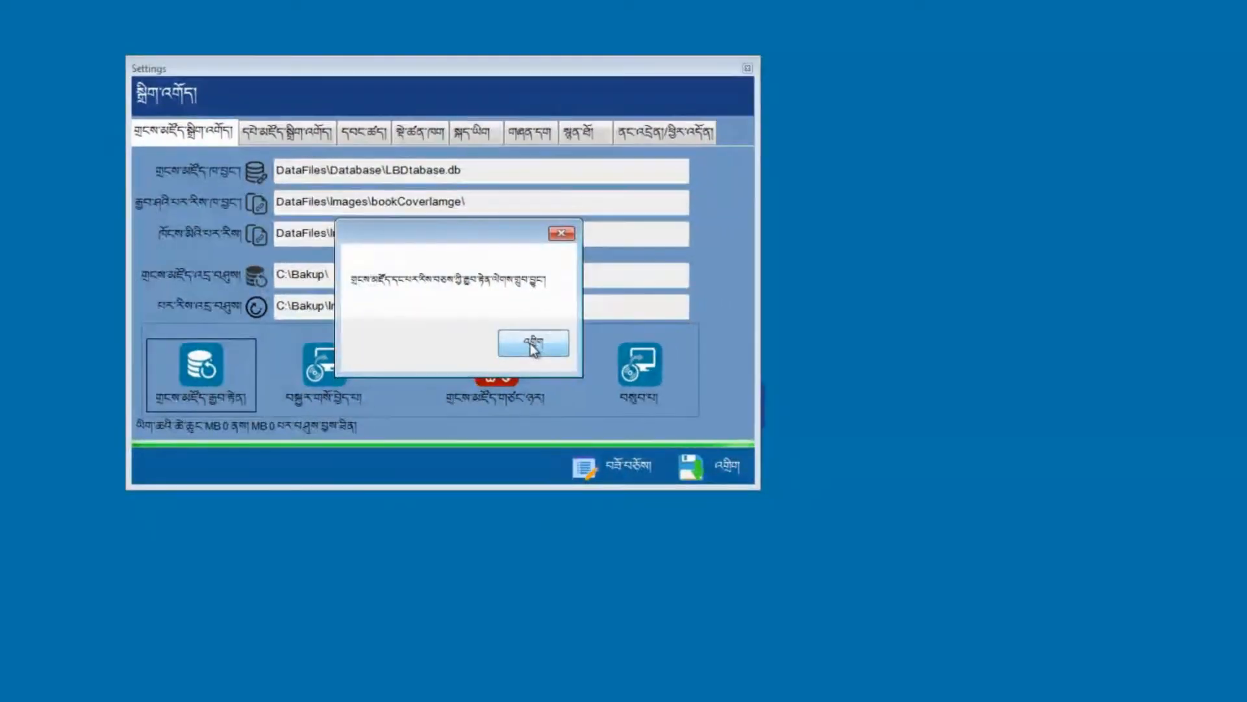
pyautogui.click(718, 430)
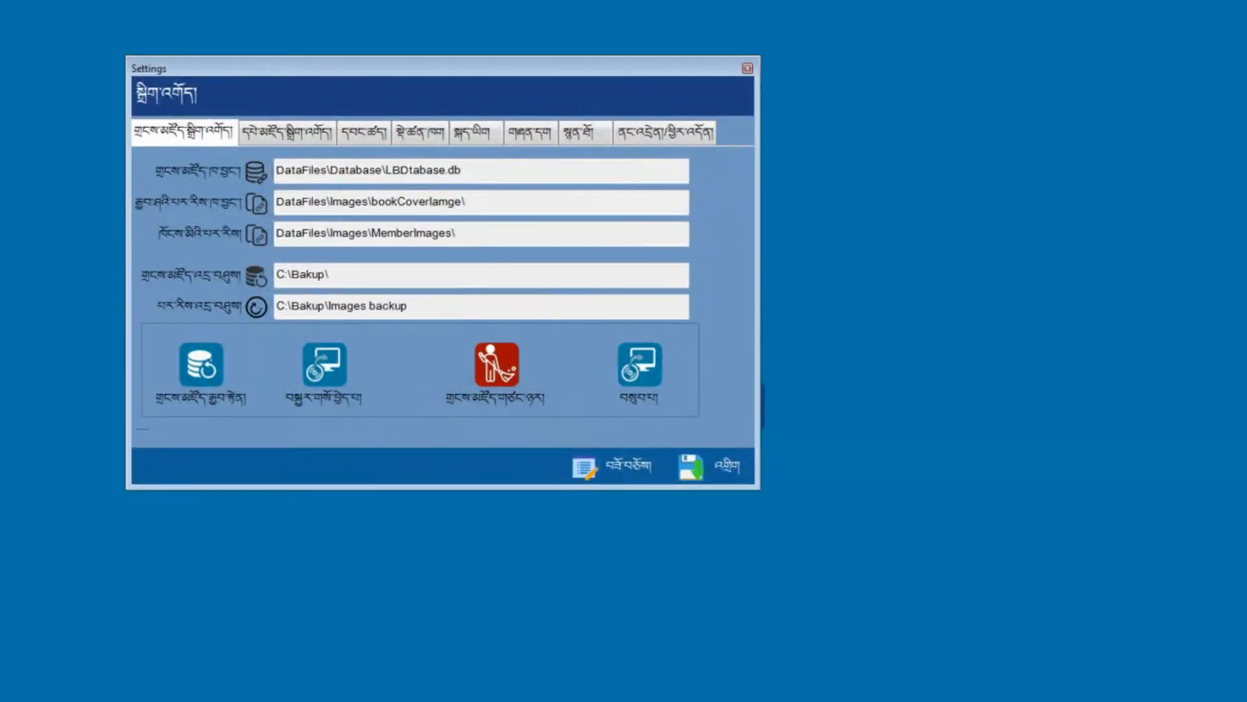
pyautogui.press('super+e')
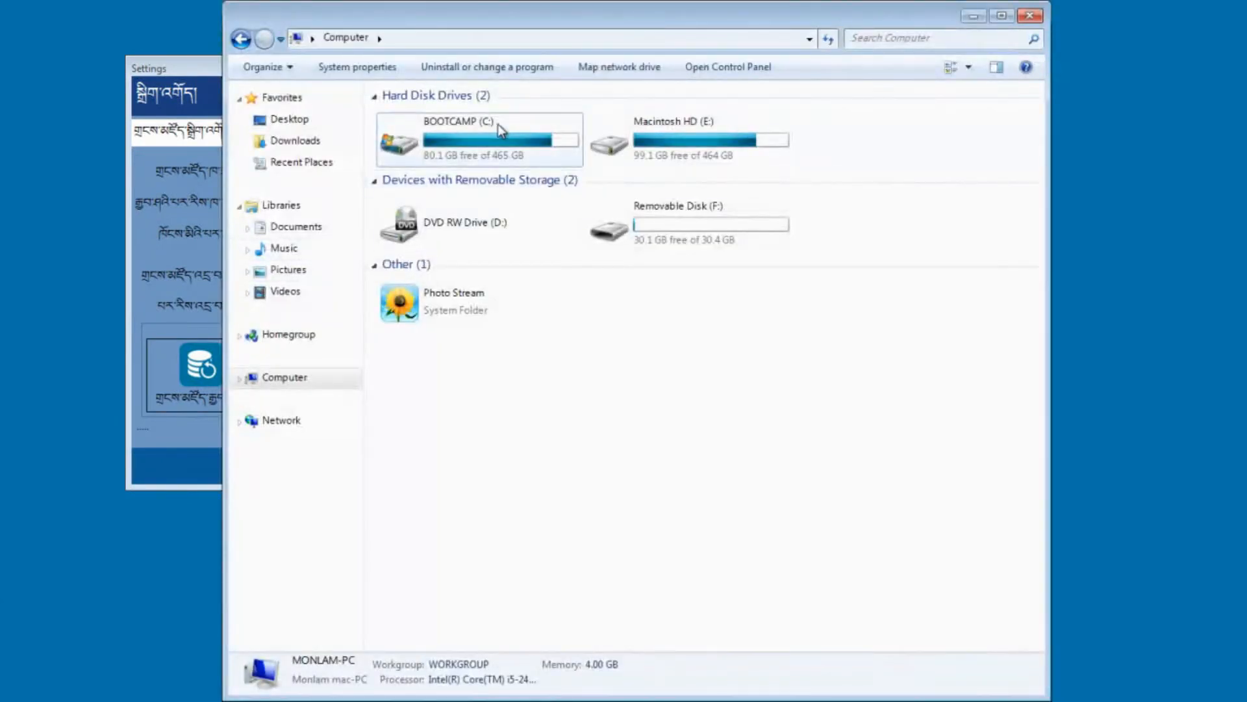
# Step: Browse C:\Bakup into the 2019-06-25 backup's DataFiles folder to verify Database and Images, then close Explorer
pyautogui.doubleClick(495, 138)
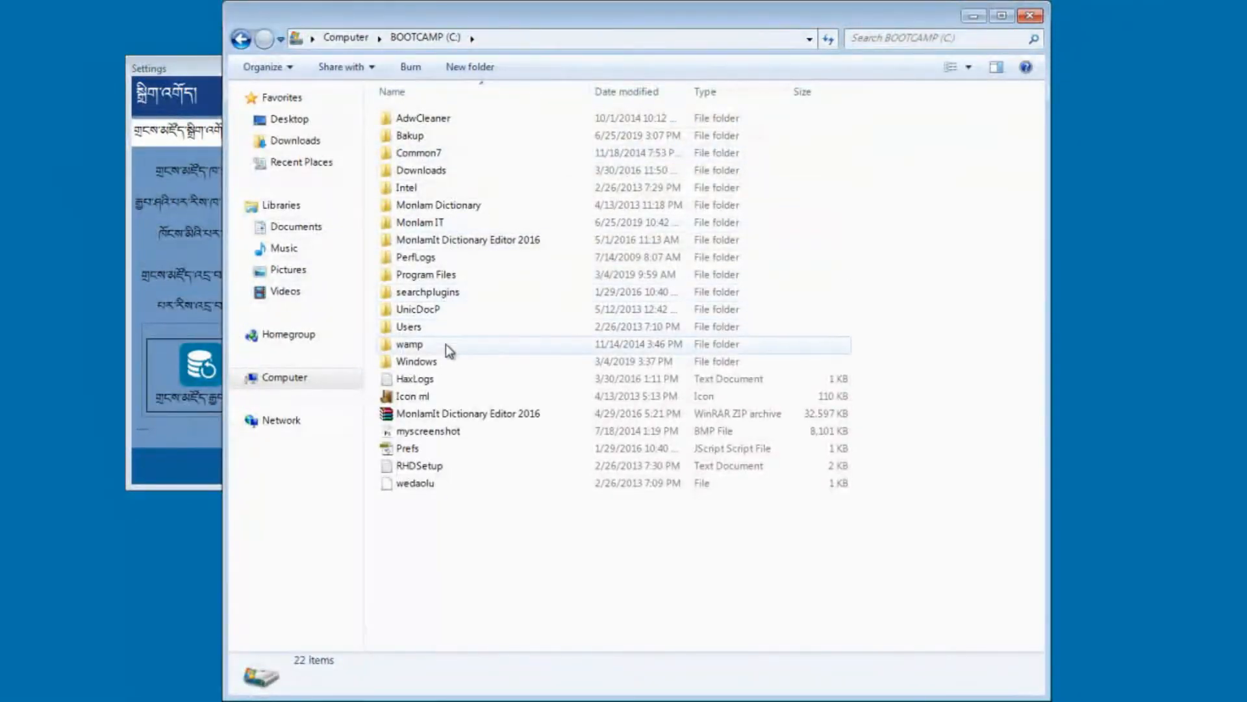
pyautogui.doubleClick(418, 136)
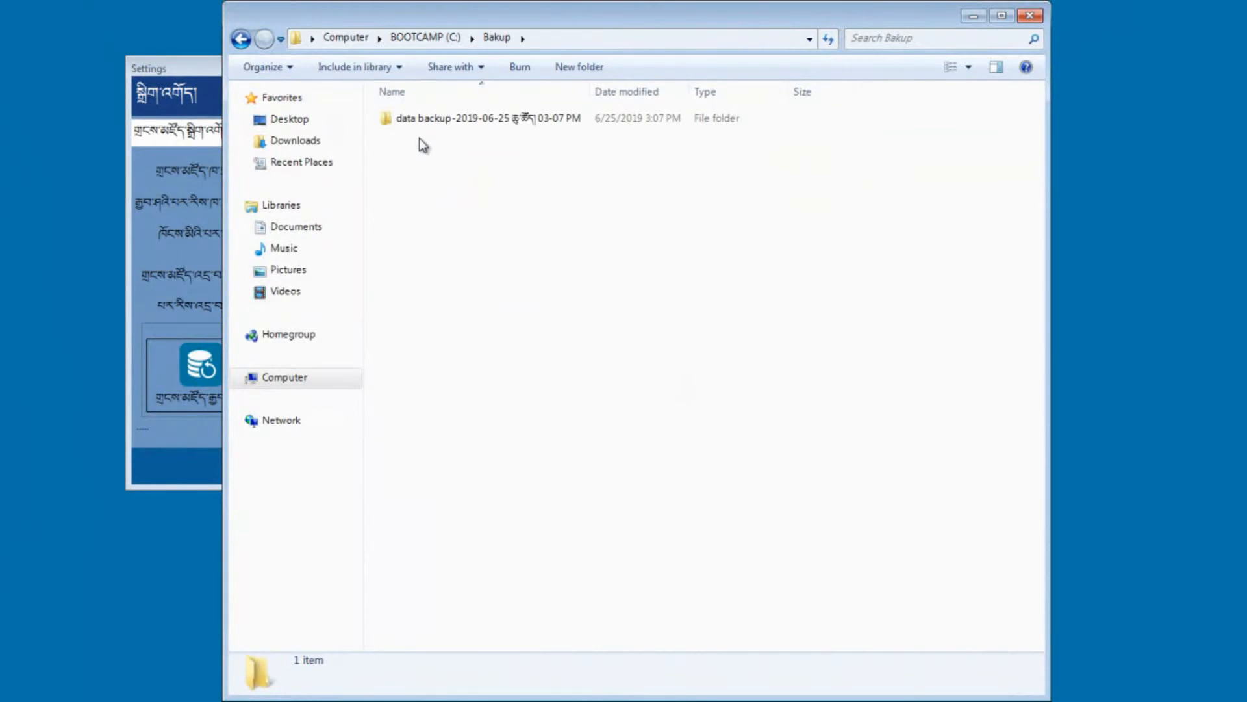
pyautogui.moveTo(589, 91); pyautogui.dragTo(767, 107)
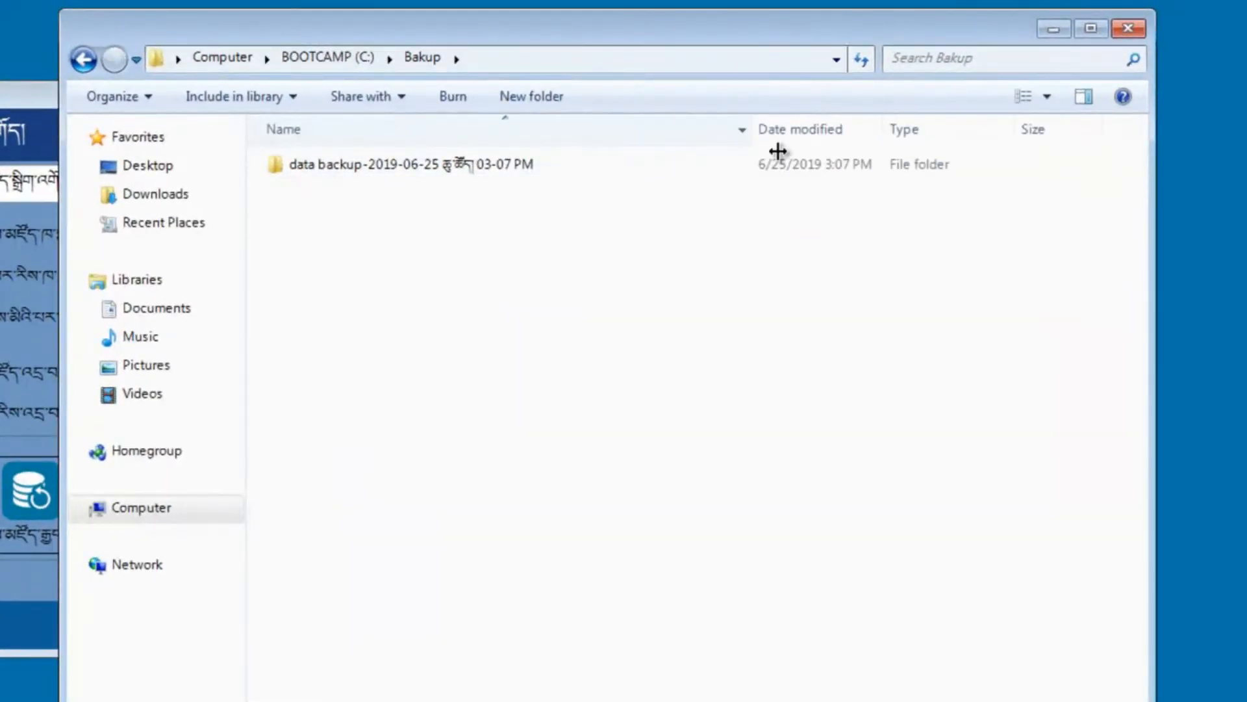
pyautogui.moveTo(778, 151); pyautogui.dragTo(792, 150)
pyautogui.click(361, 170)
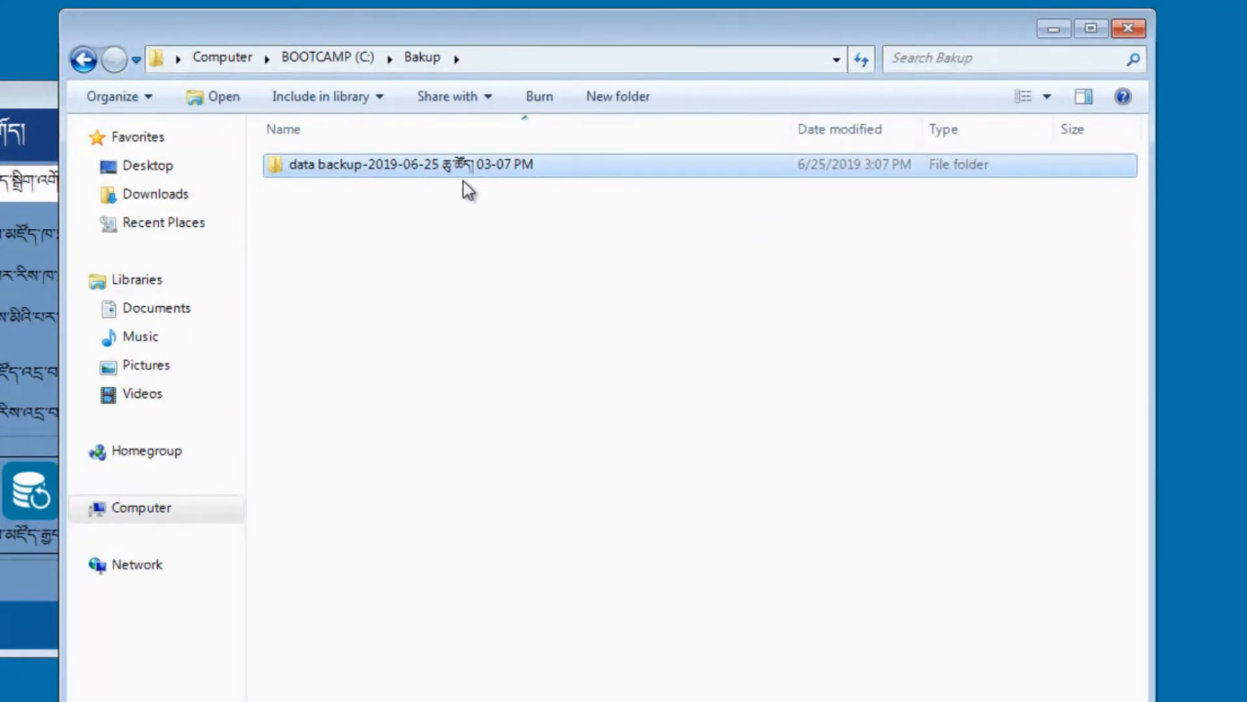
pyautogui.doubleClick(523, 172)
pyautogui.doubleClick(319, 171)
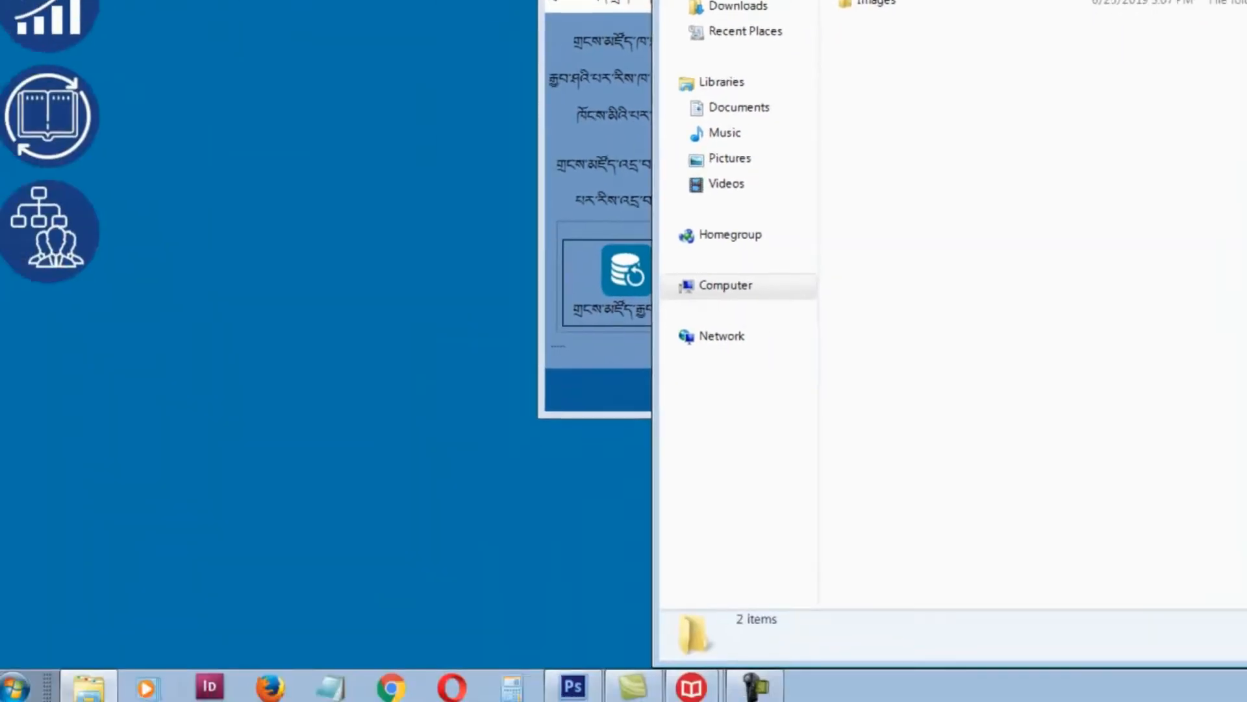
pyautogui.click(1128, 28)
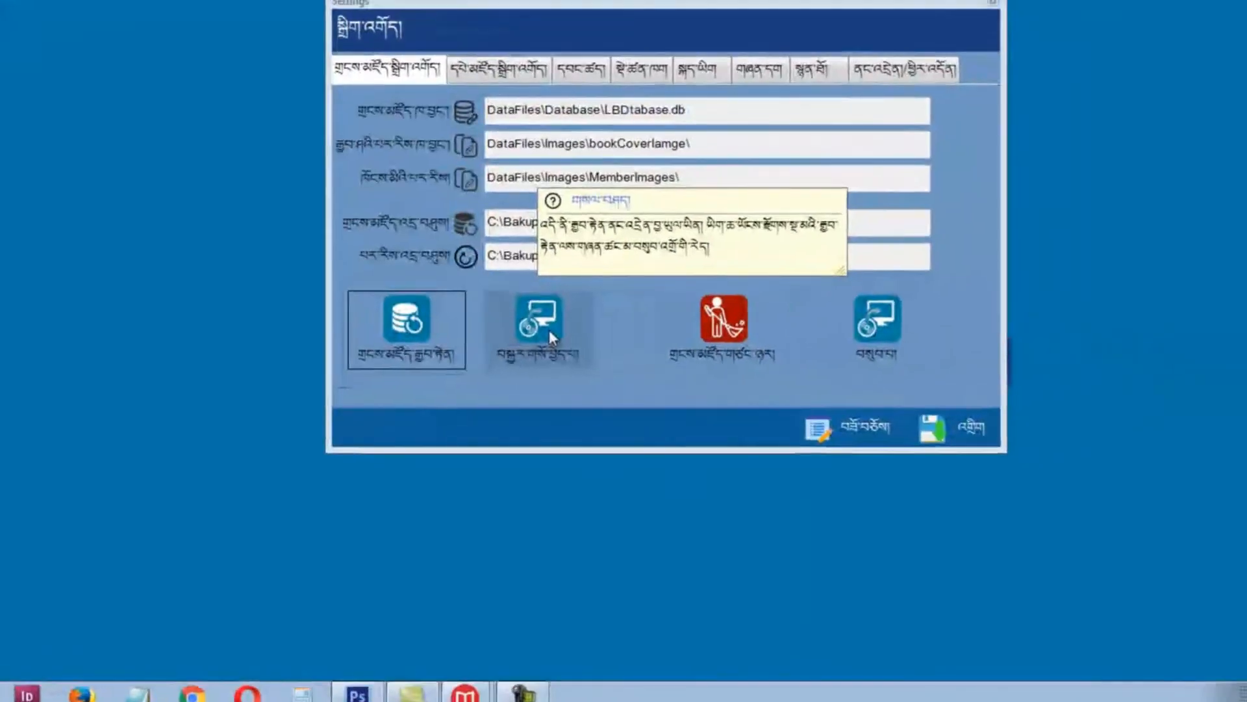
# Step: Start a restore and pick the 2019-06-25 data backup folder under Computer > C: > Bakup
pyautogui.click(794, 275)
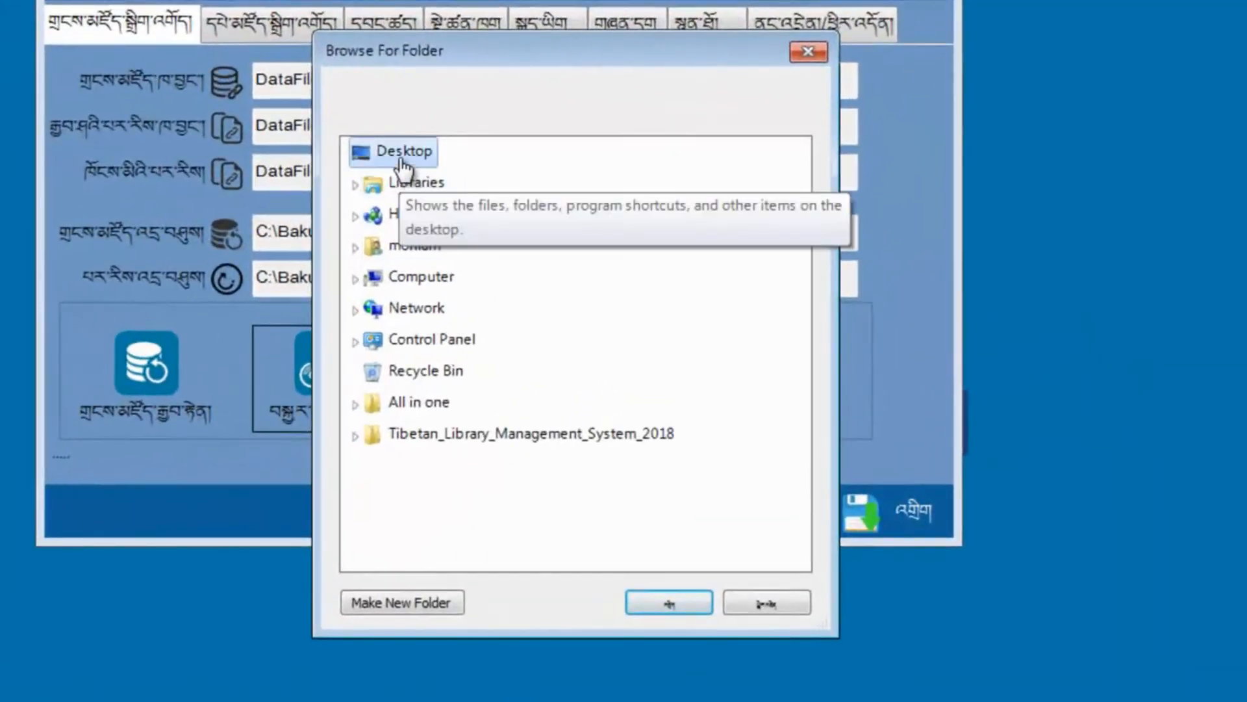
pyautogui.click(356, 279)
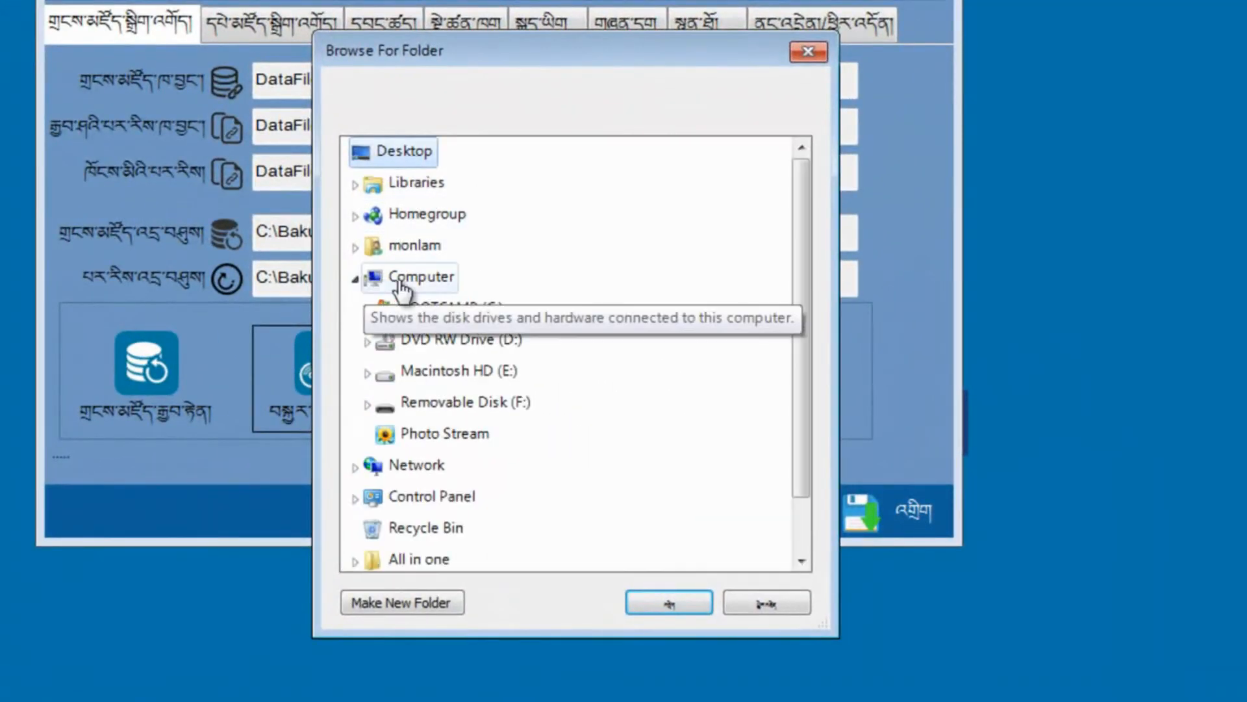
pyautogui.doubleClick(422, 308)
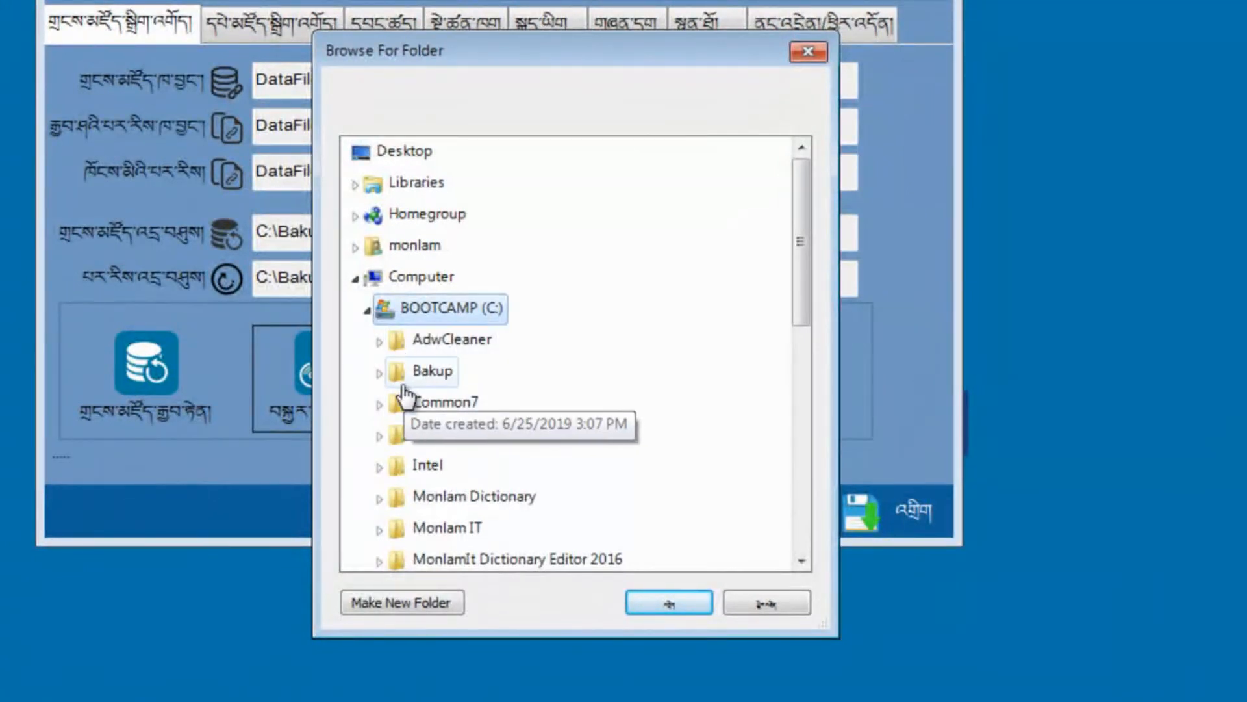
pyautogui.click(380, 372)
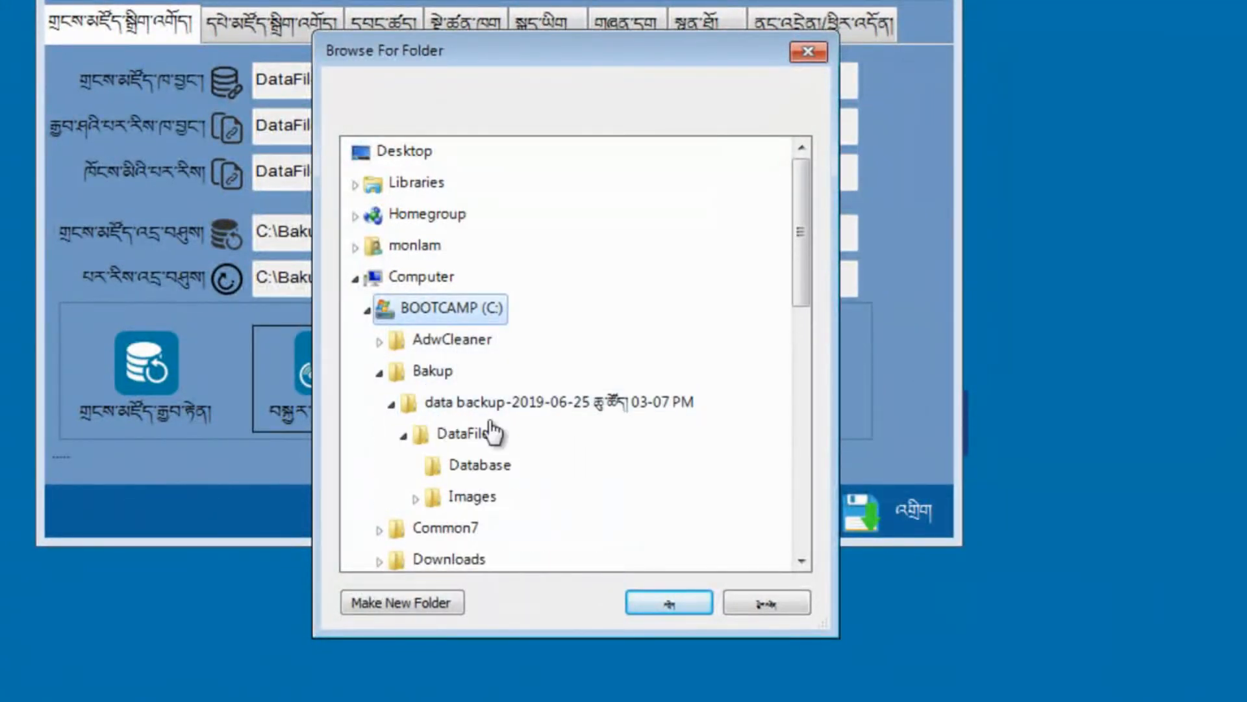
pyautogui.click(434, 403)
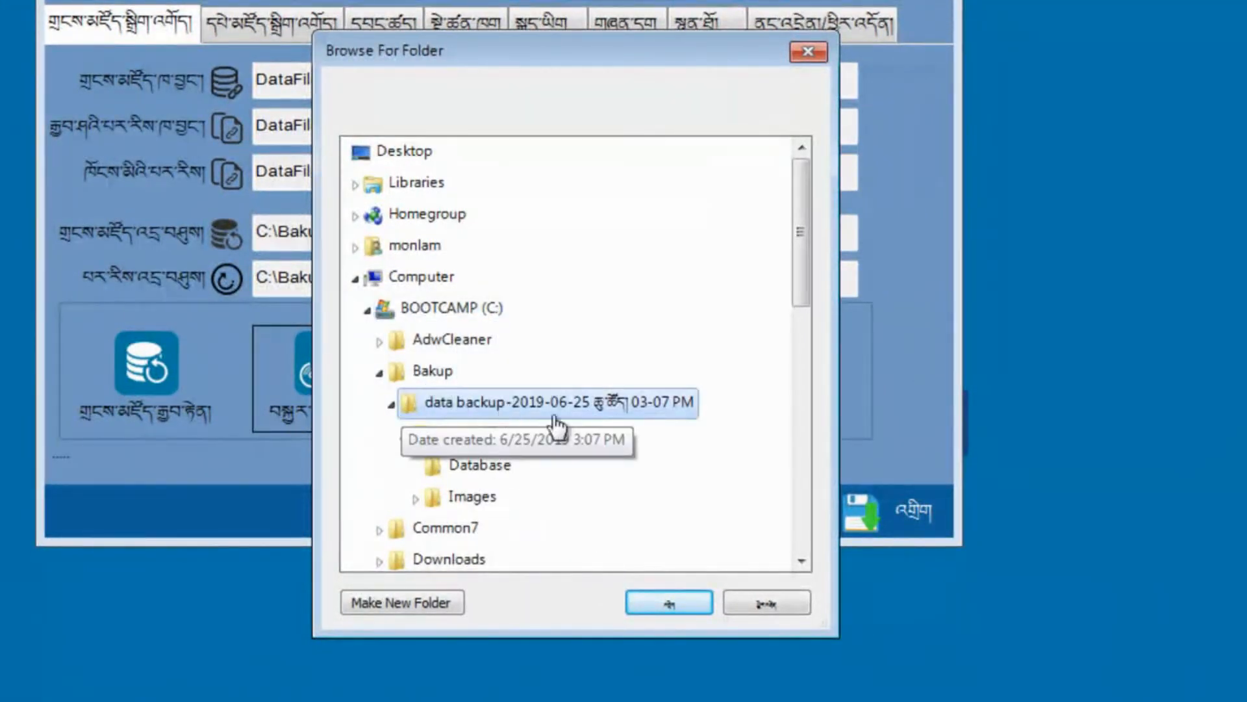
pyautogui.click(679, 603)
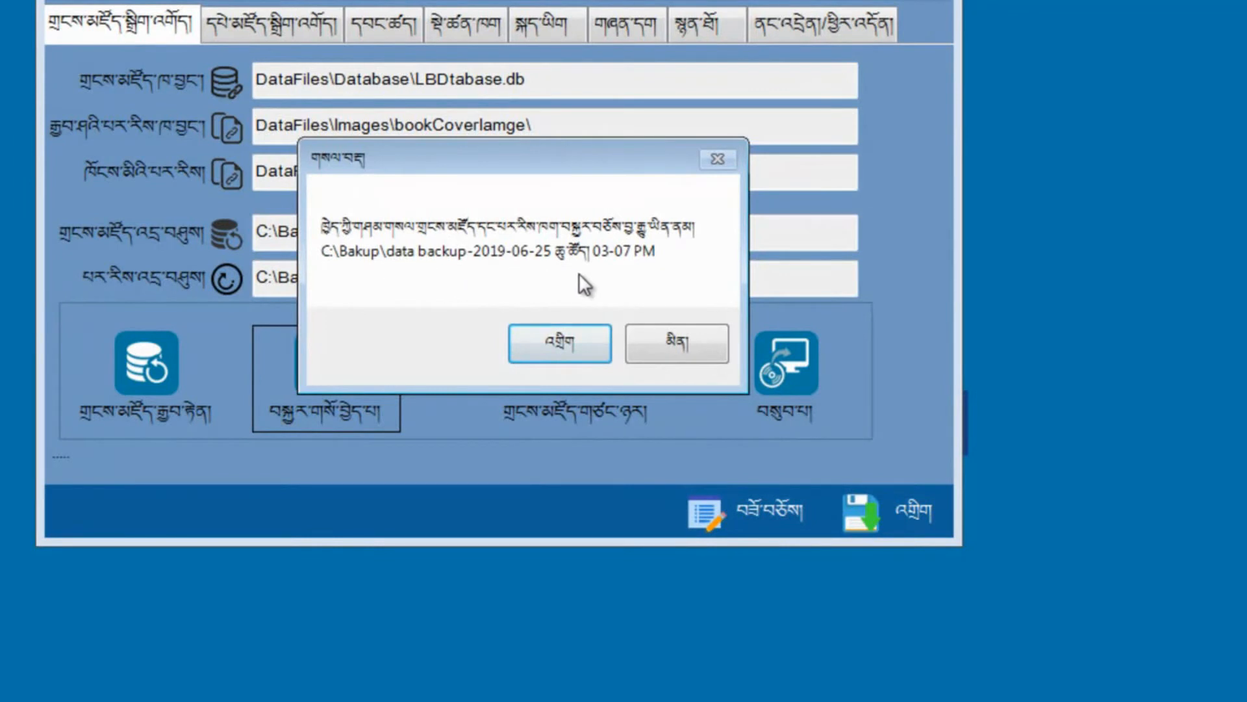
# Step: Redo the restore using C:\Bakup\2019-06-25 backup\DataFiles as the source and confirm it
pyautogui.click(570, 342)
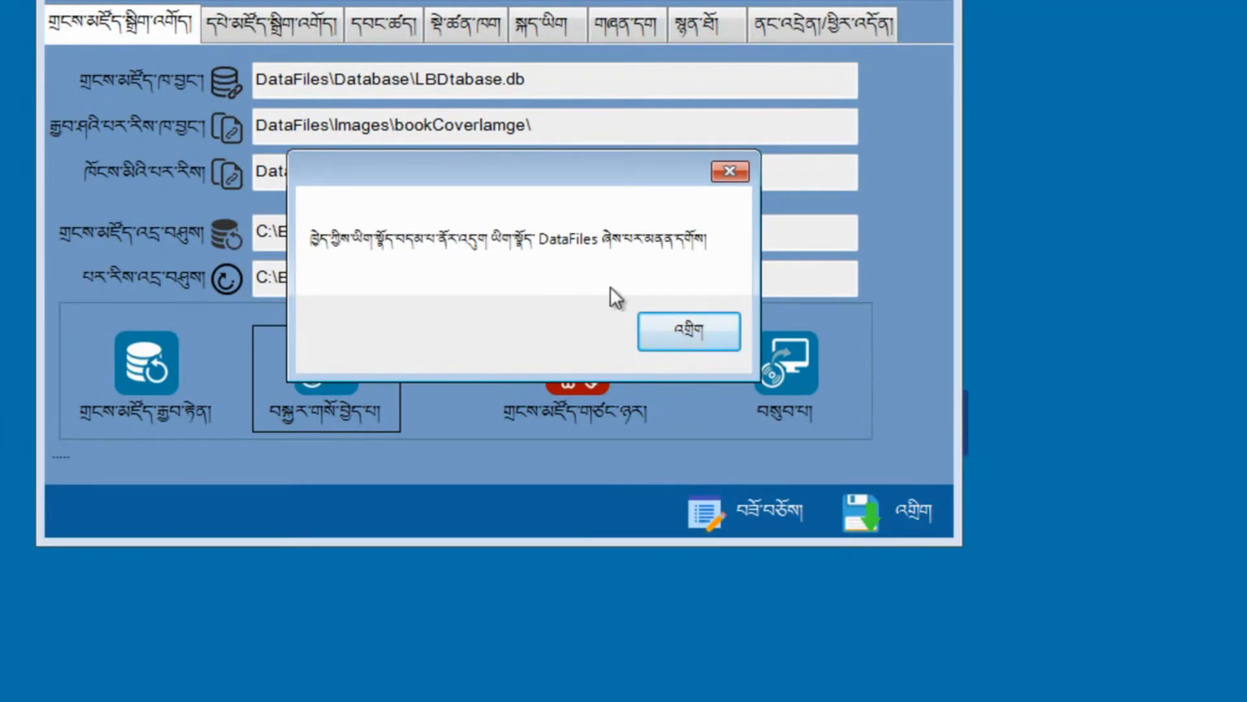
pyautogui.click(695, 333)
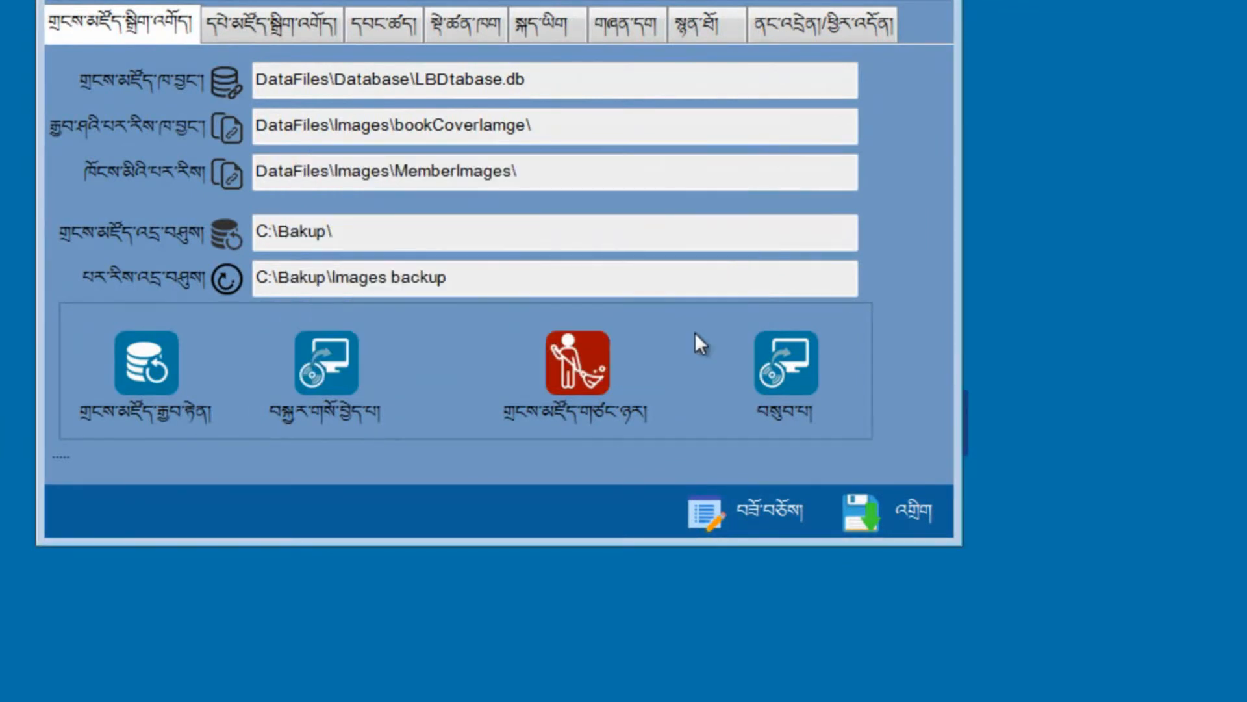
pyautogui.click(337, 378)
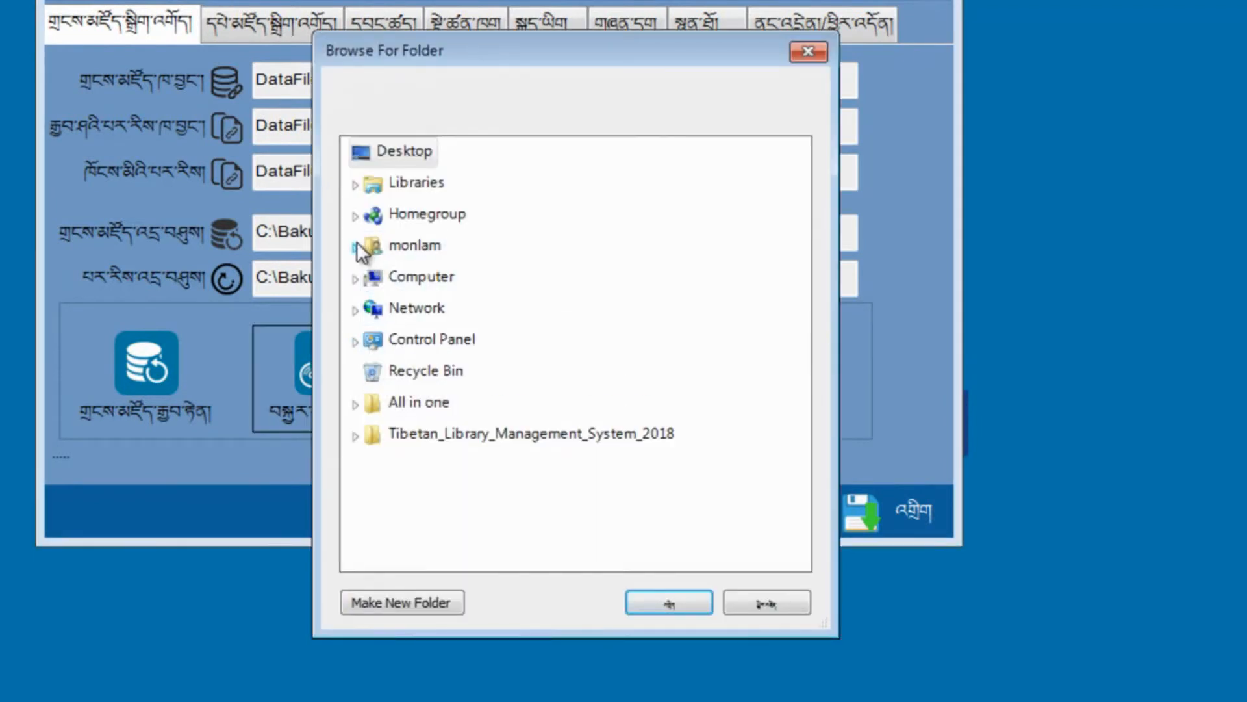
pyautogui.click(355, 278)
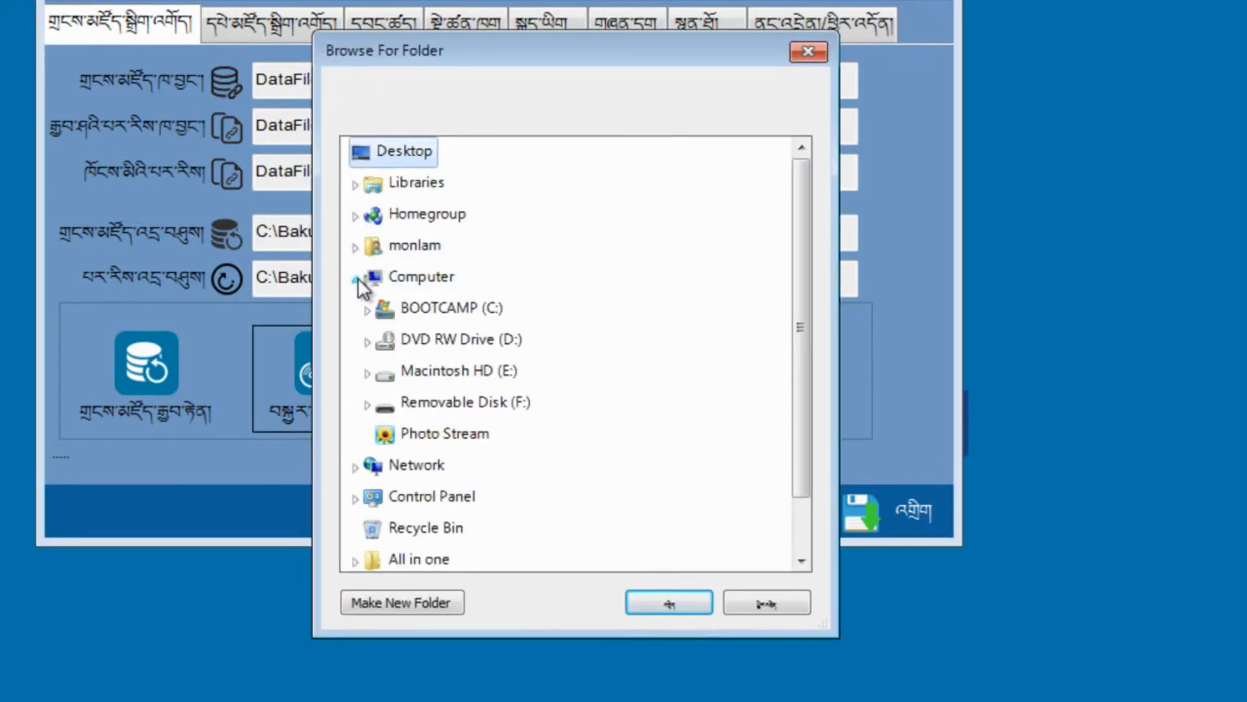
pyautogui.click(417, 307)
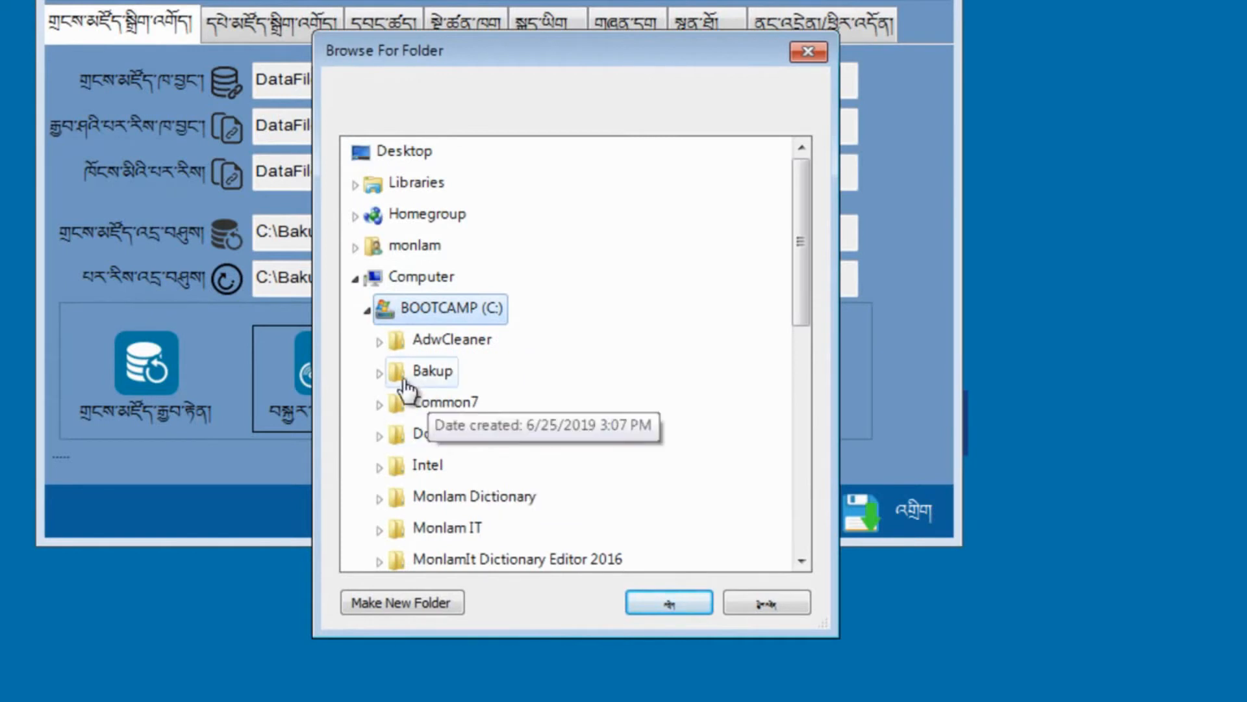
pyautogui.click(381, 372)
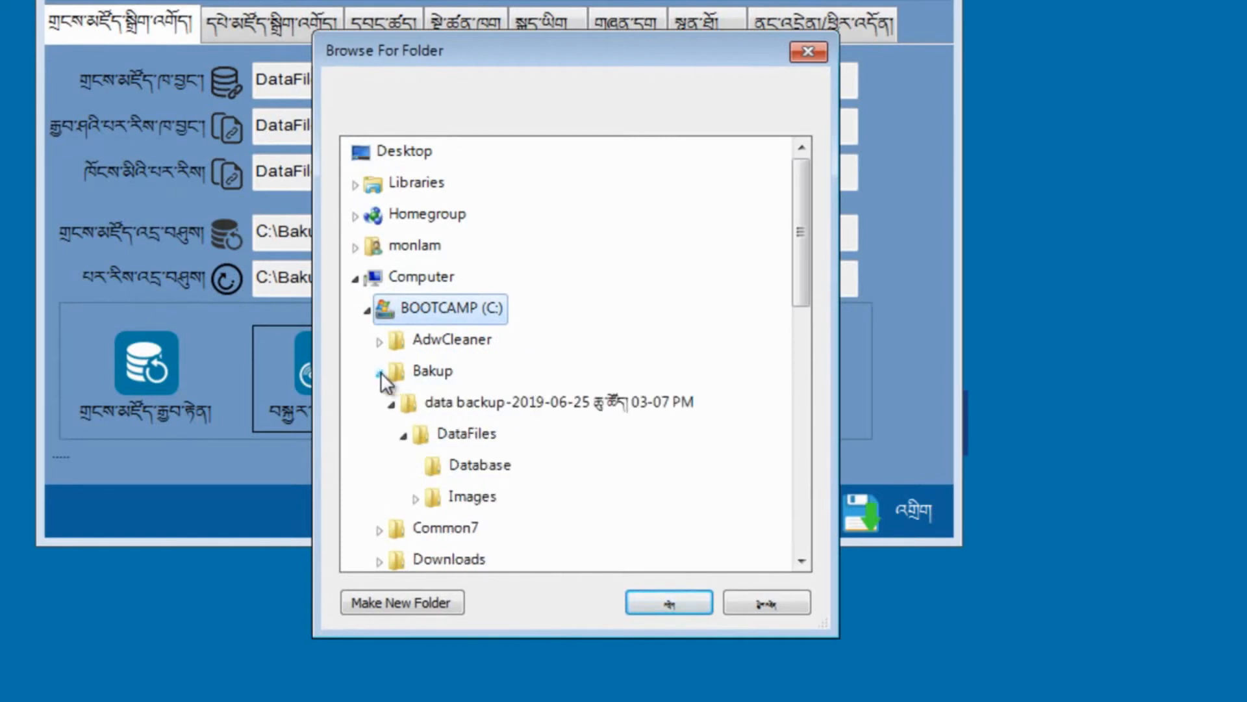
pyautogui.click(408, 403)
pyautogui.click(458, 435)
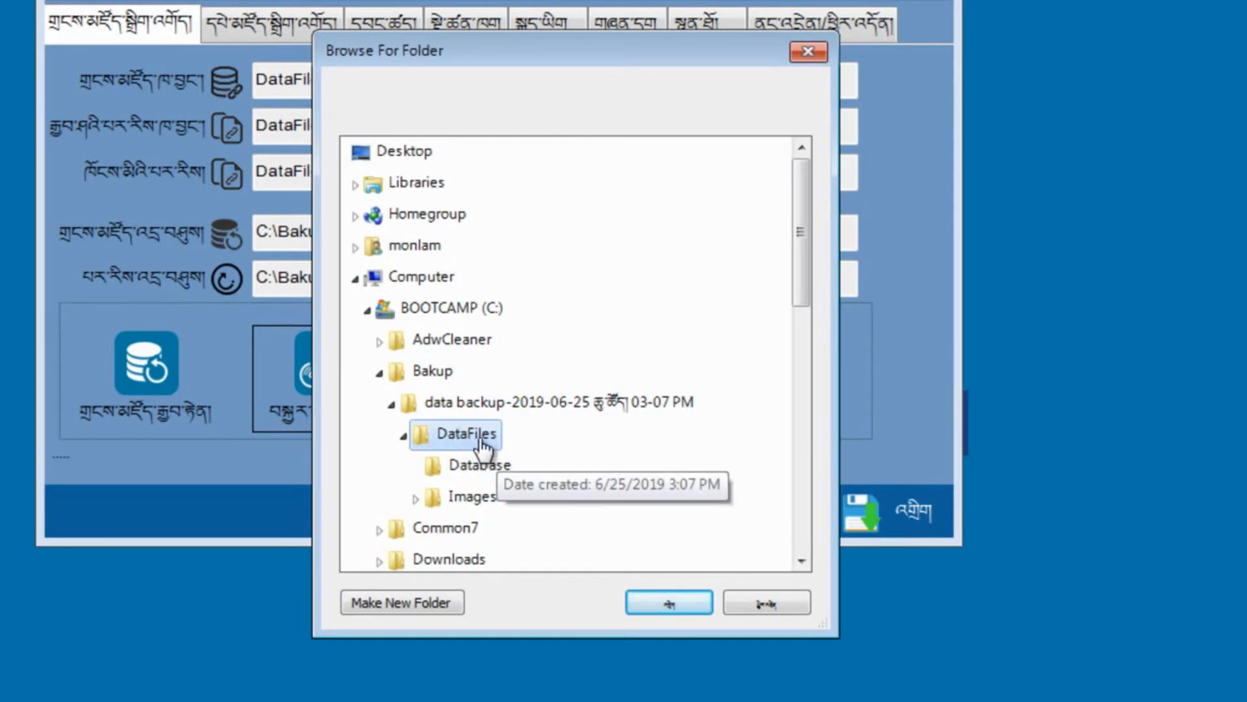
pyautogui.click(656, 607)
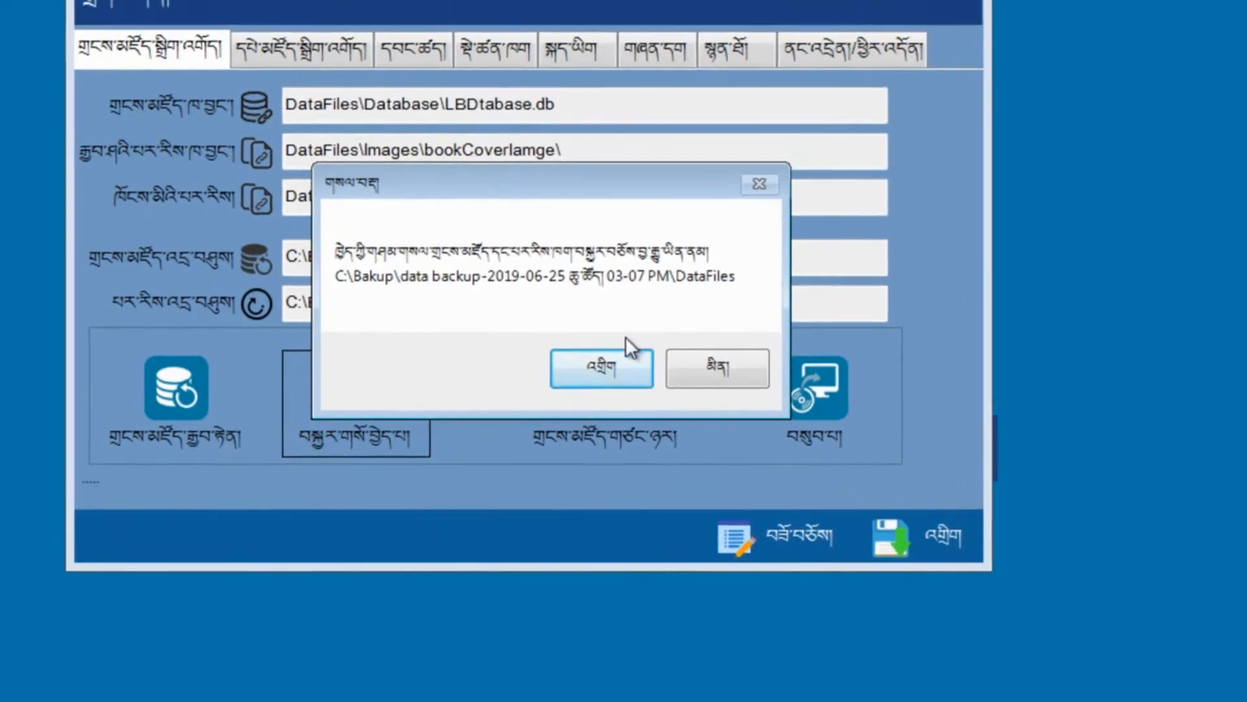
pyautogui.click(601, 339)
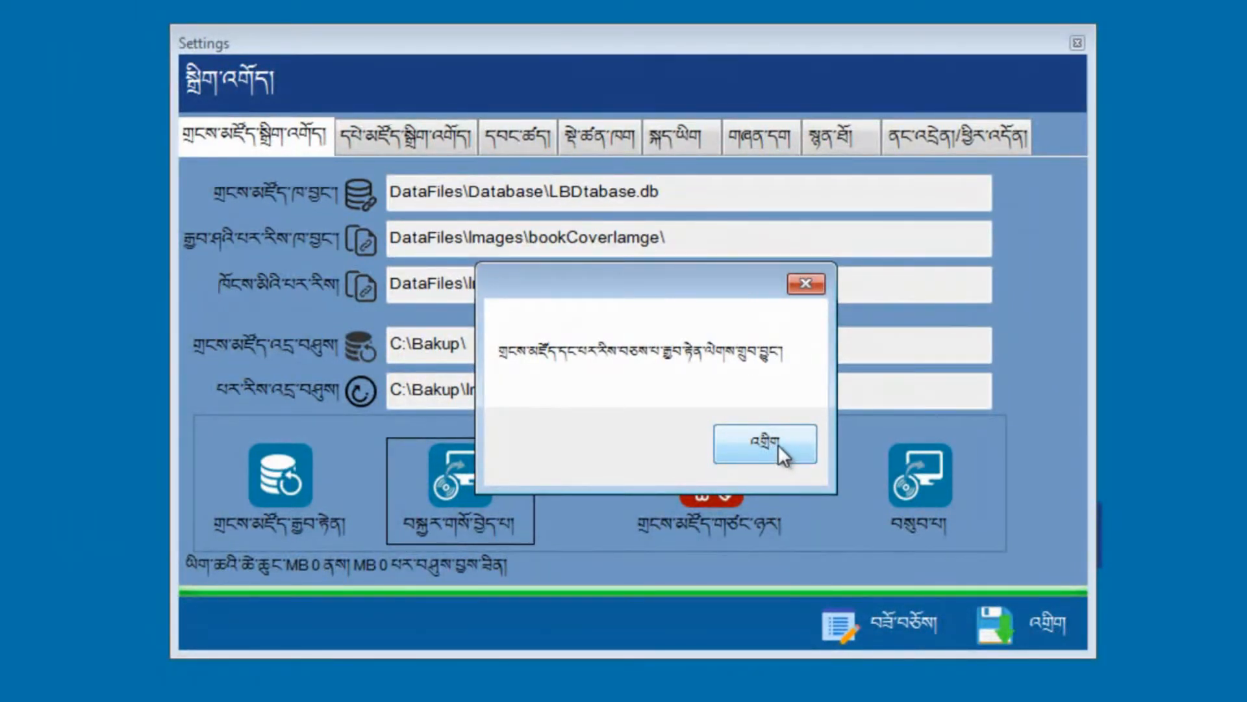
# Step: Acknowledge the finished restore, then run the database cleanup and acknowledge its completion
pyautogui.click(770, 444)
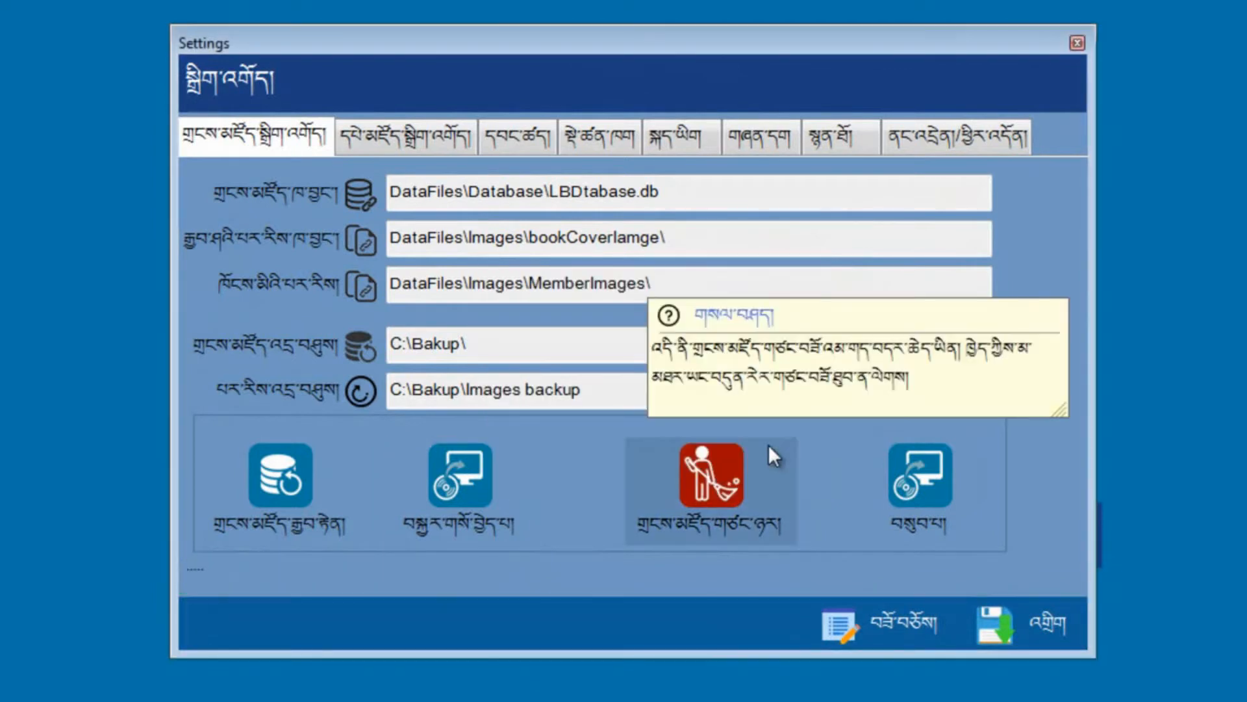
pyautogui.click(716, 485)
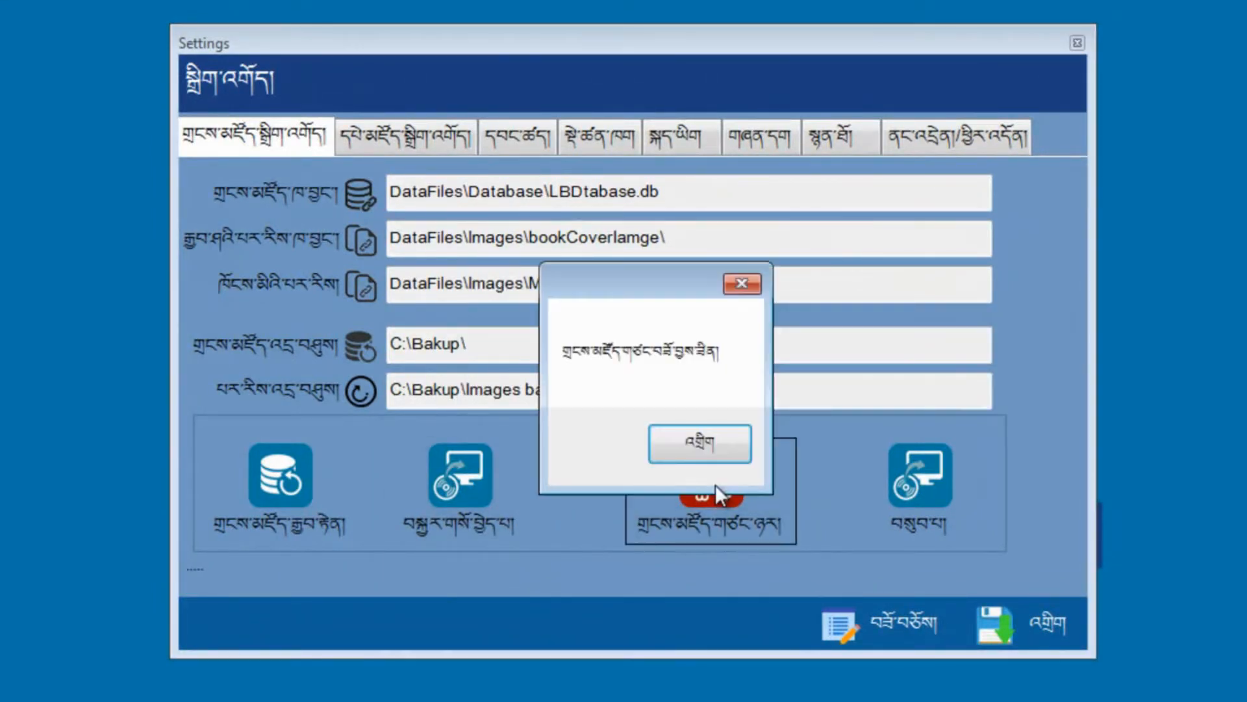
pyautogui.click(719, 443)
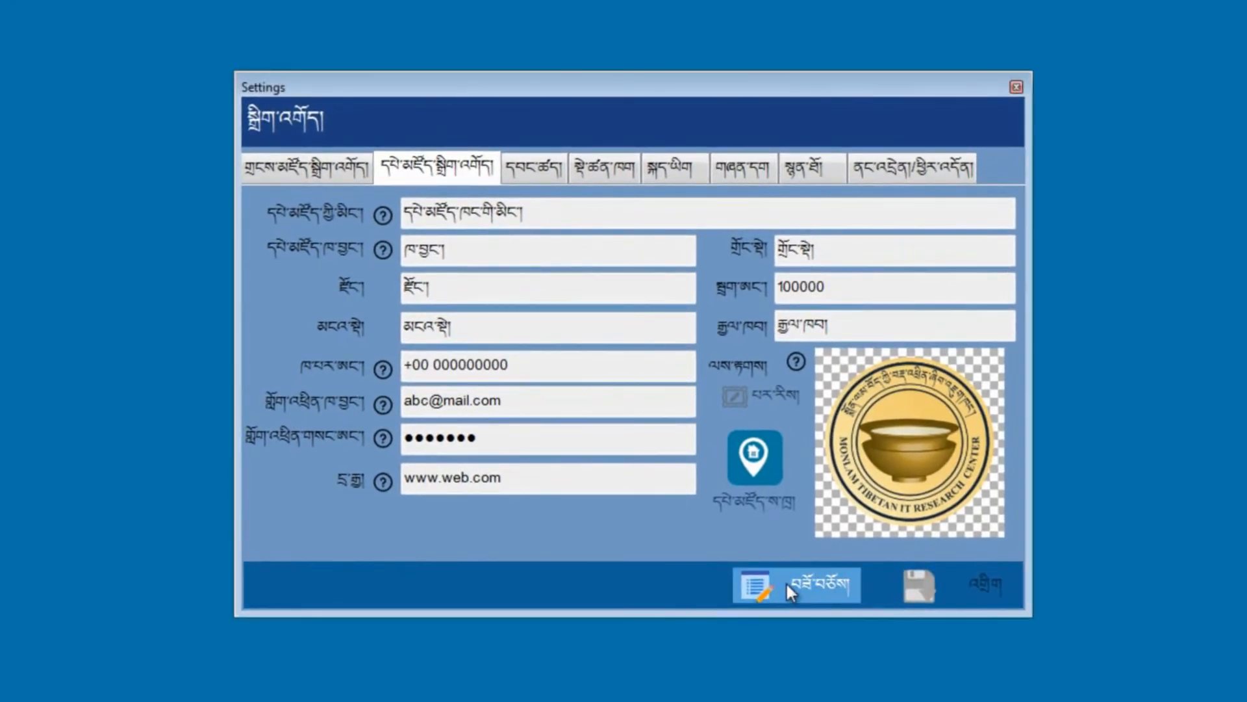
# Step: Unlock the library information fields and review the name, address, town and district entries
pyautogui.click(786, 583)
pyautogui.moveTo(551, 213); pyautogui.dragTo(390, 215)
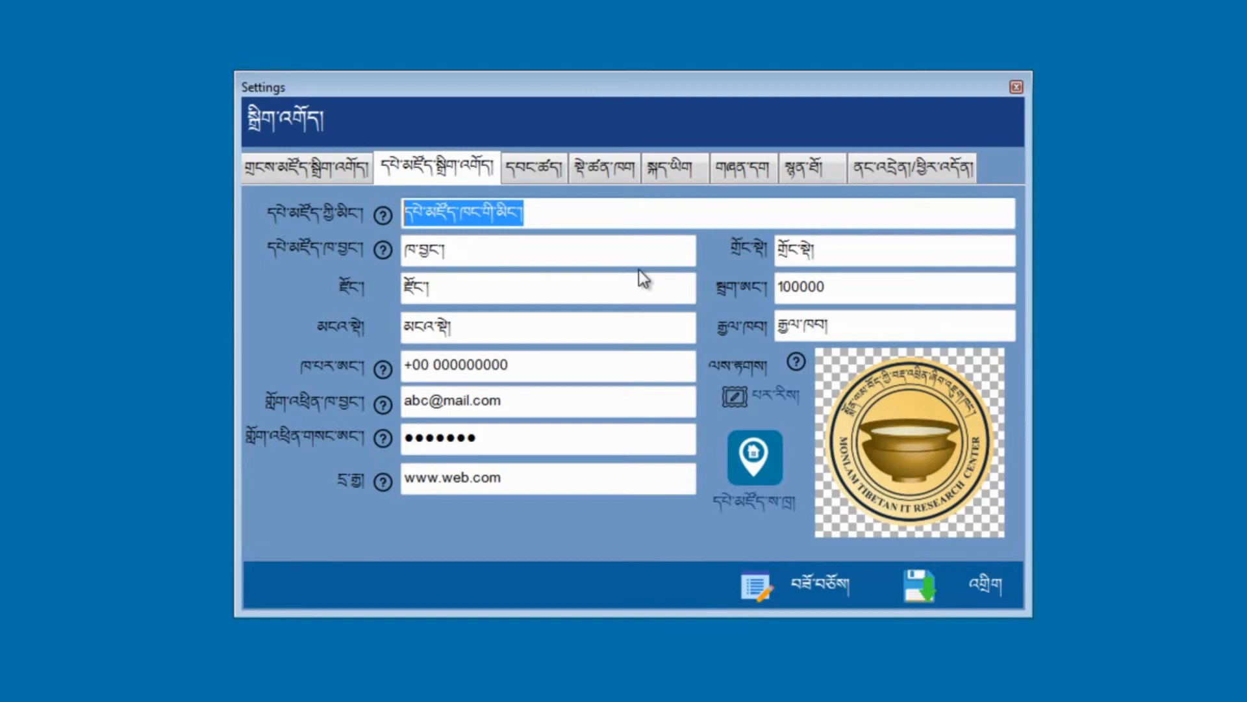
pyautogui.click(543, 215)
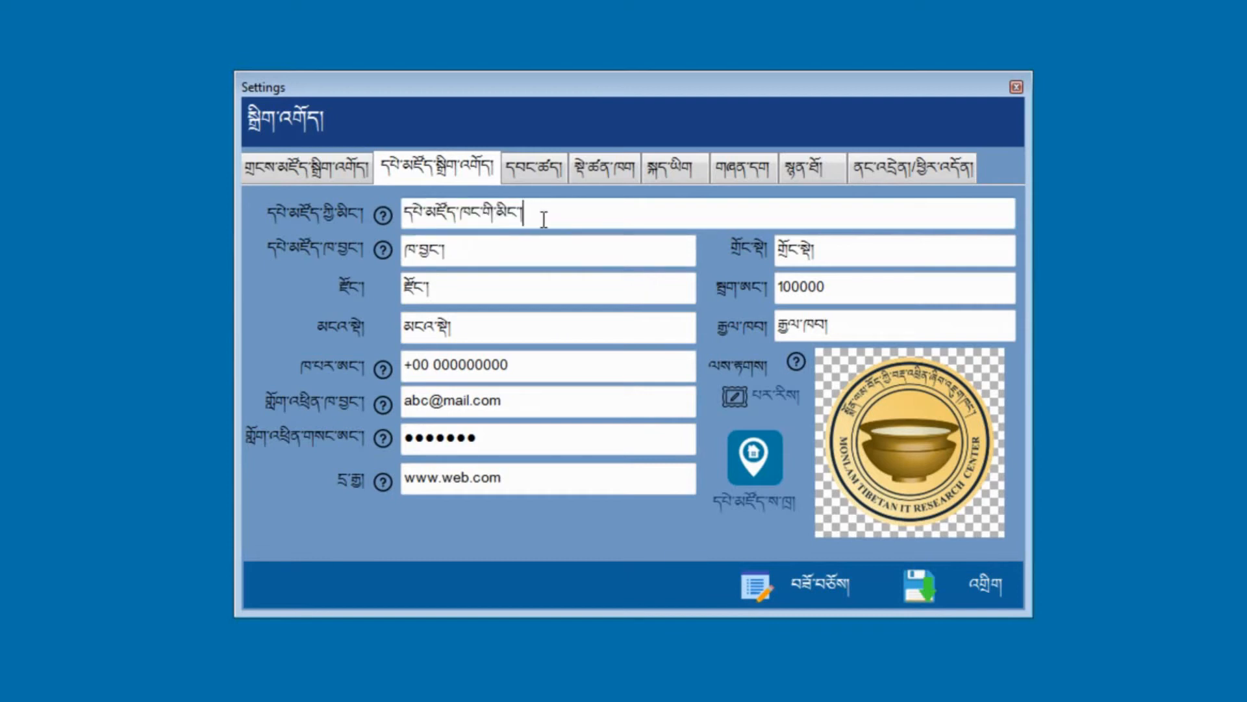
pyautogui.moveTo(544, 219); pyautogui.dragTo(389, 208)
pyautogui.click(510, 249)
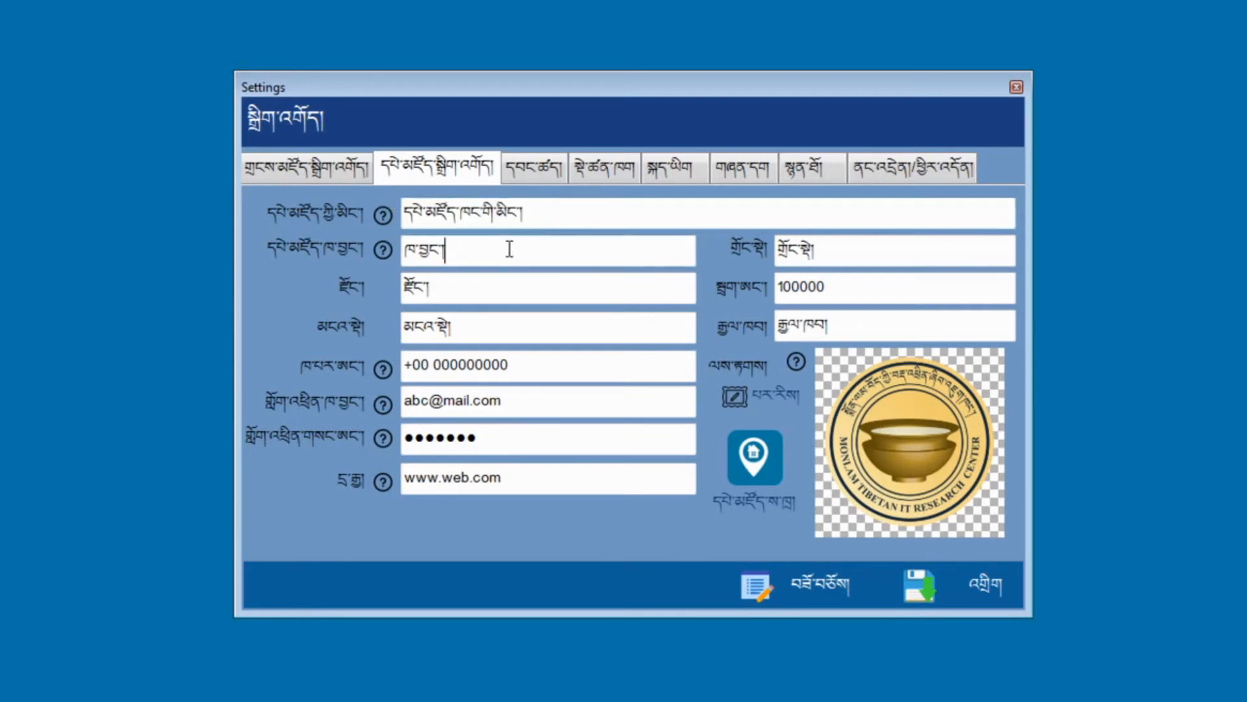
pyautogui.moveTo(510, 249); pyautogui.dragTo(398, 250)
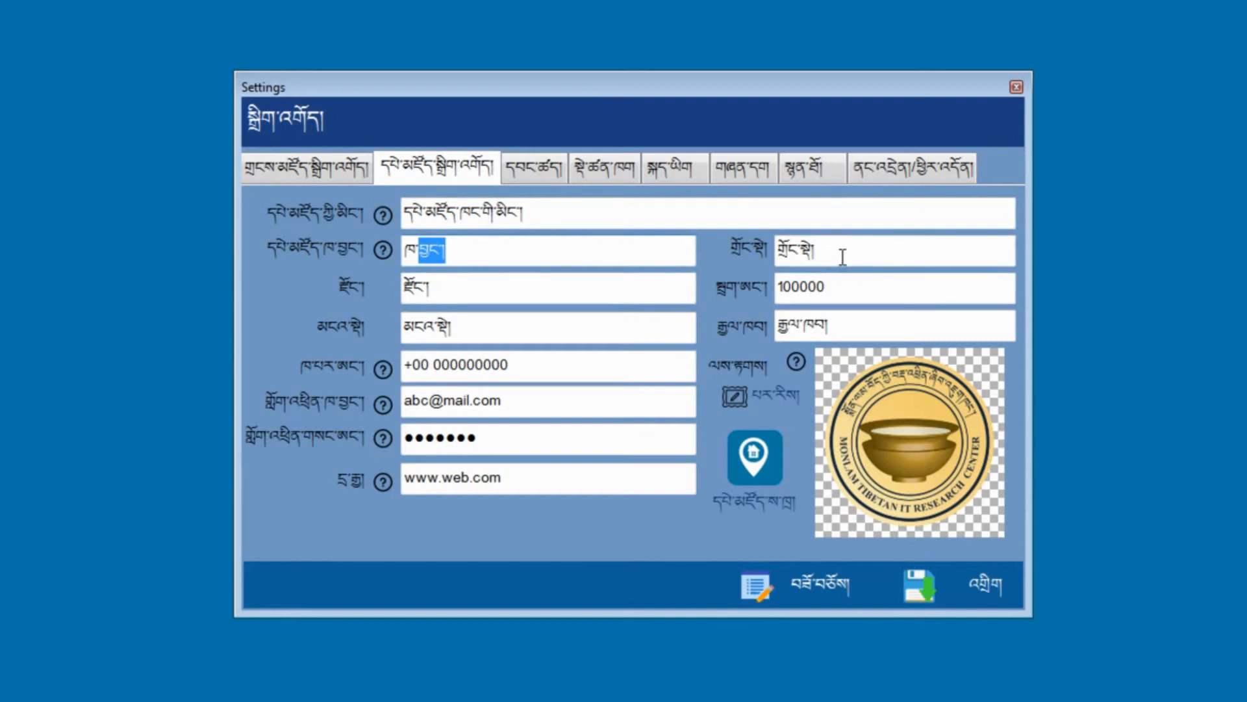
pyautogui.moveTo(841, 255); pyautogui.dragTo(776, 251)
pyautogui.click(481, 287)
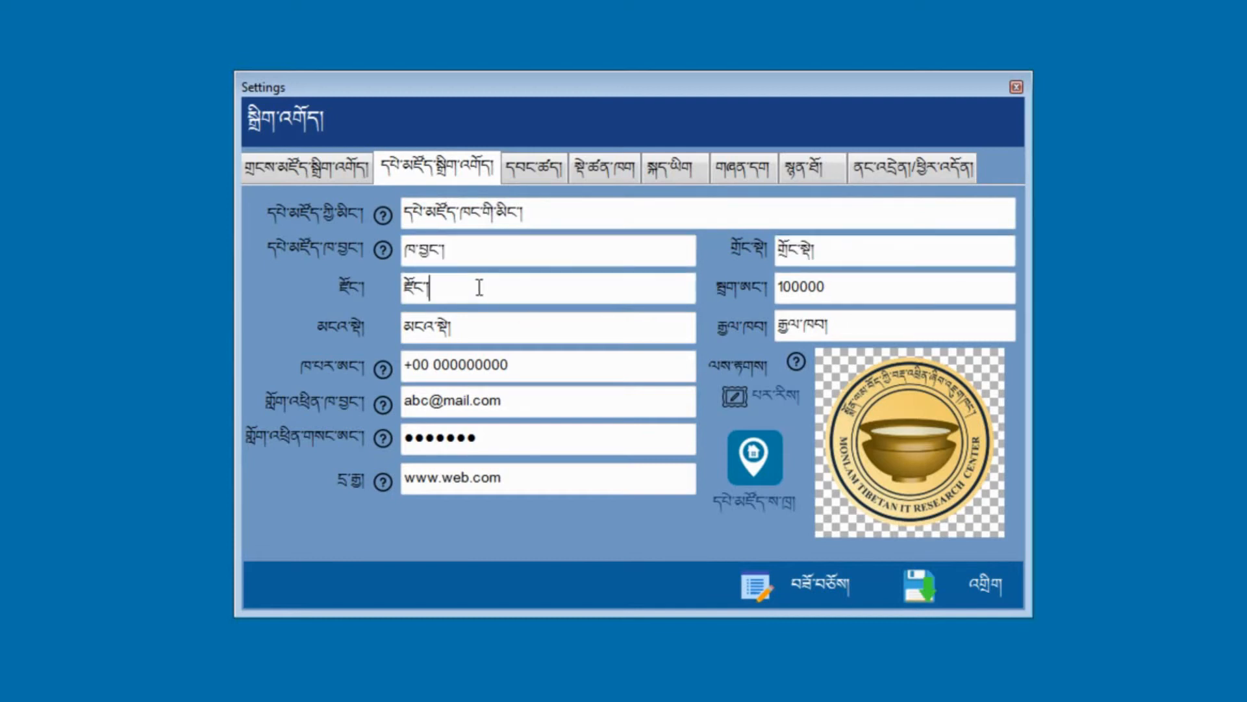
pyautogui.doubleClick(408, 287)
# Step: Go over the postal code, state, country, phone number and contact e-mail entries
pyautogui.moveTo(845, 286); pyautogui.dragTo(780, 288)
pyautogui.click(844, 289)
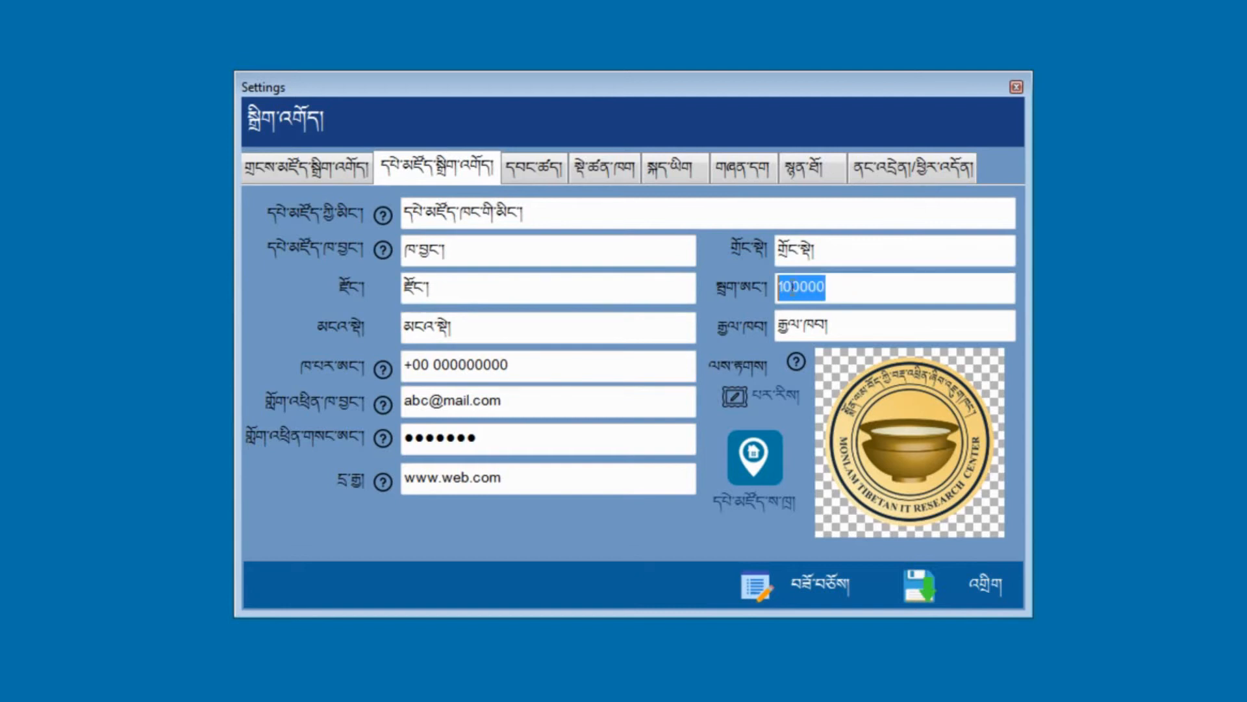
pyautogui.click(460, 326)
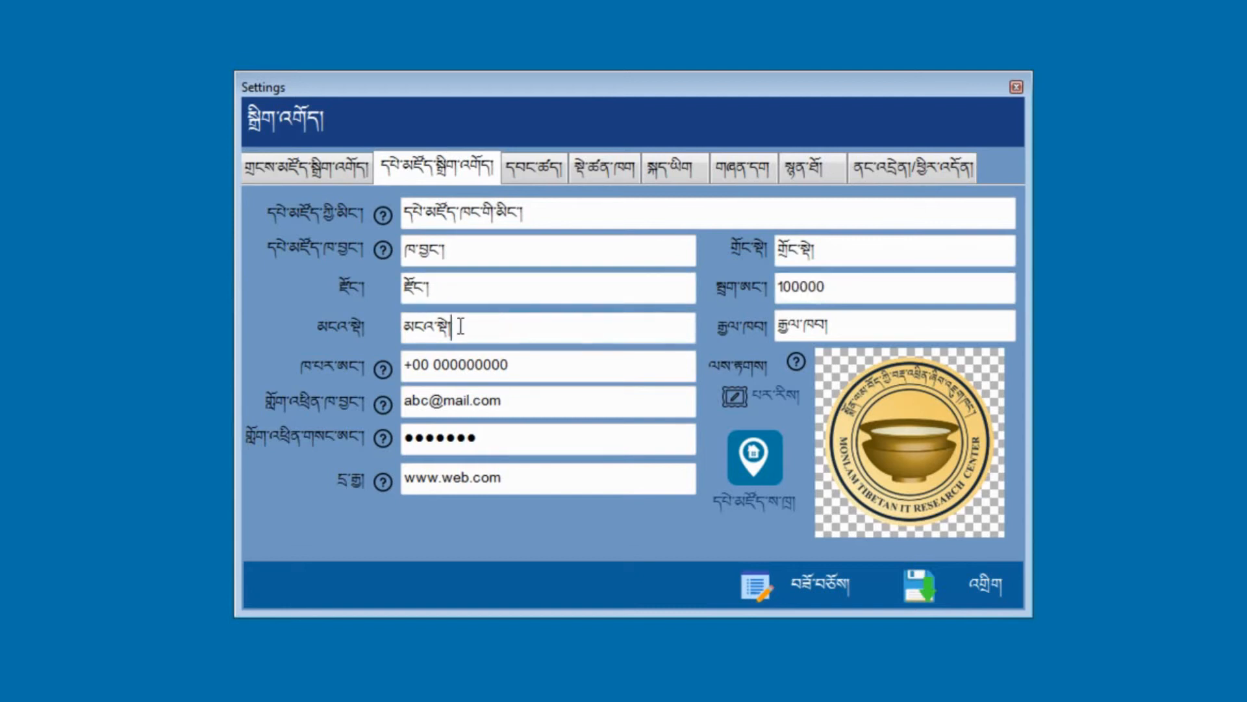
pyautogui.moveTo(460, 326); pyautogui.dragTo(404, 327)
pyautogui.click(454, 327)
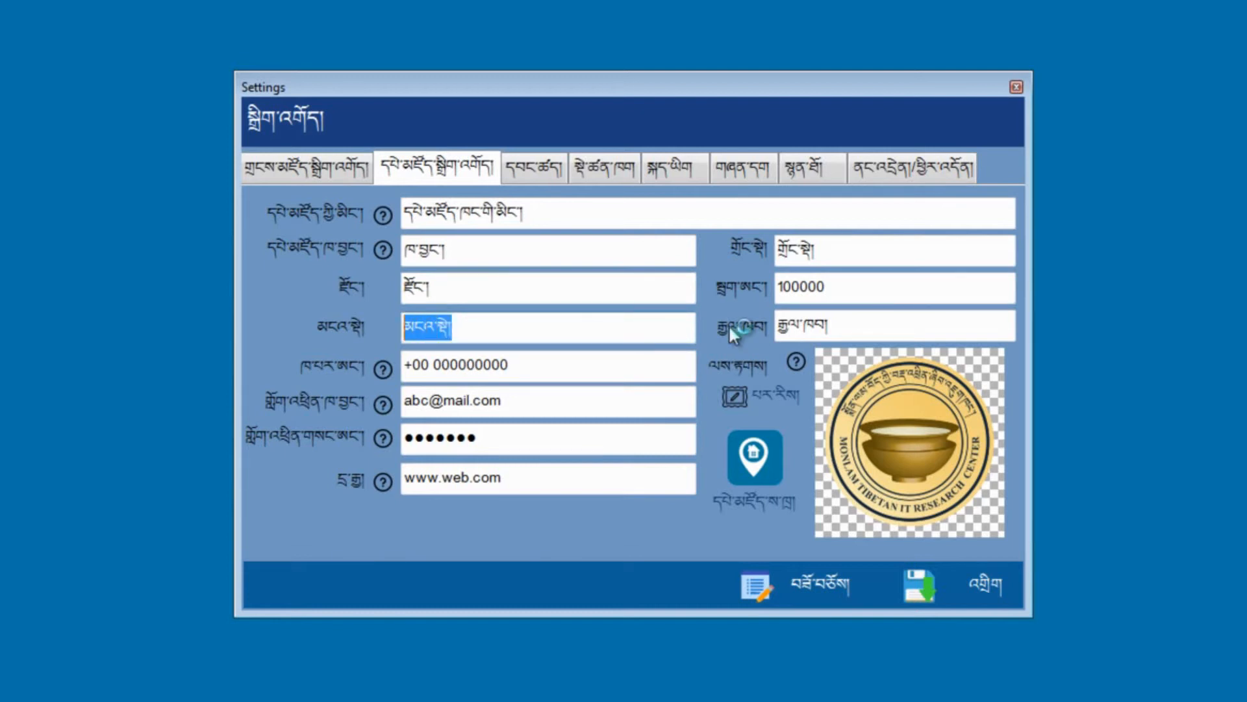
pyautogui.click(834, 326)
pyautogui.moveTo(835, 326); pyautogui.dragTo(778, 325)
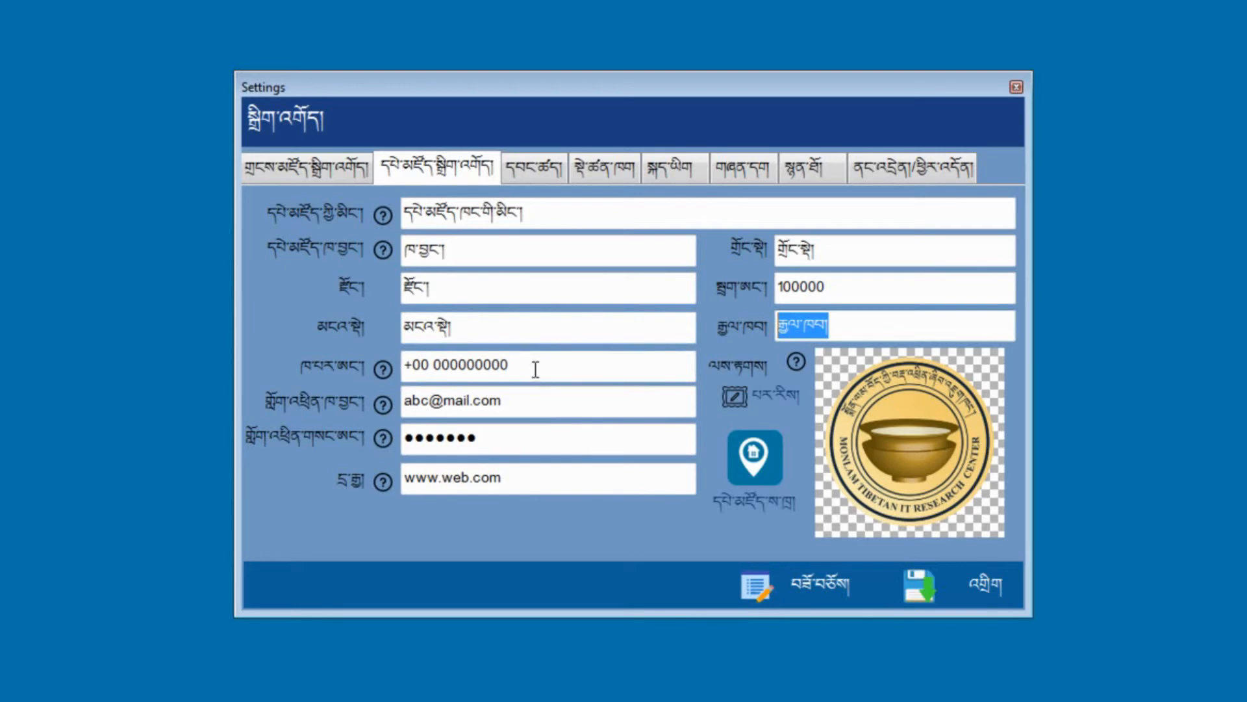
pyautogui.moveTo(535, 365); pyautogui.dragTo(412, 368)
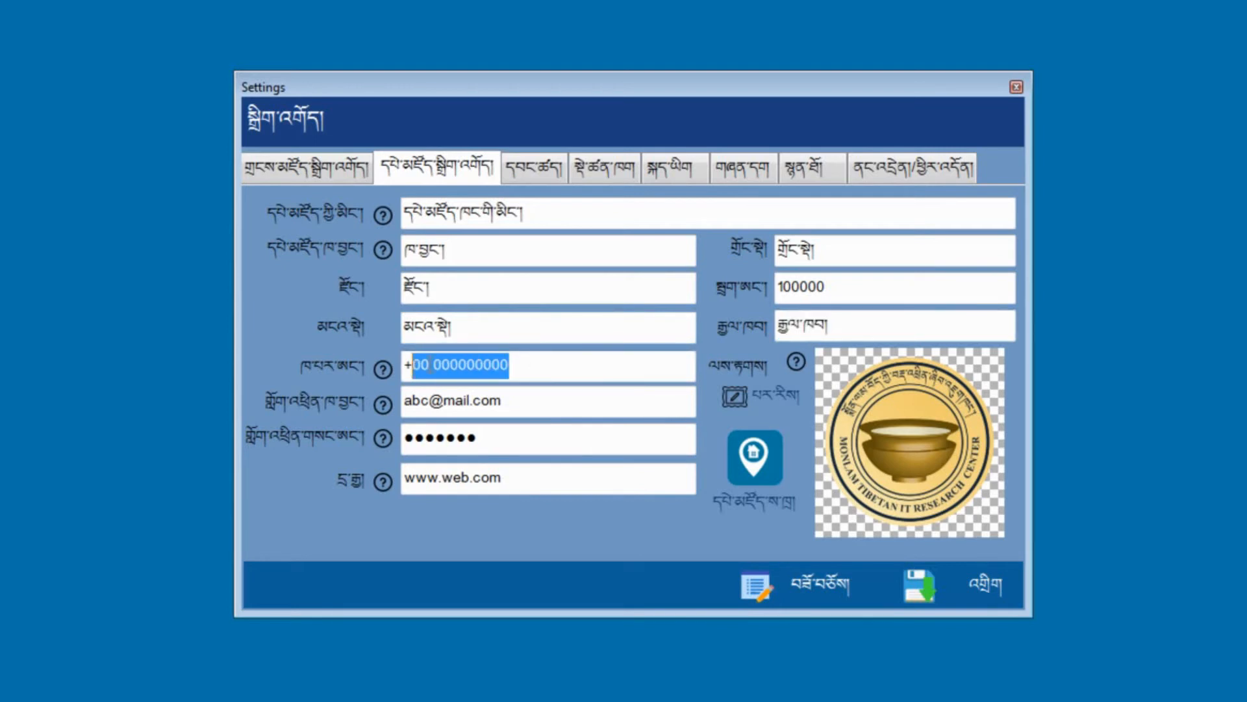
pyautogui.click(532, 366)
pyautogui.moveTo(506, 401); pyautogui.dragTo(403, 401)
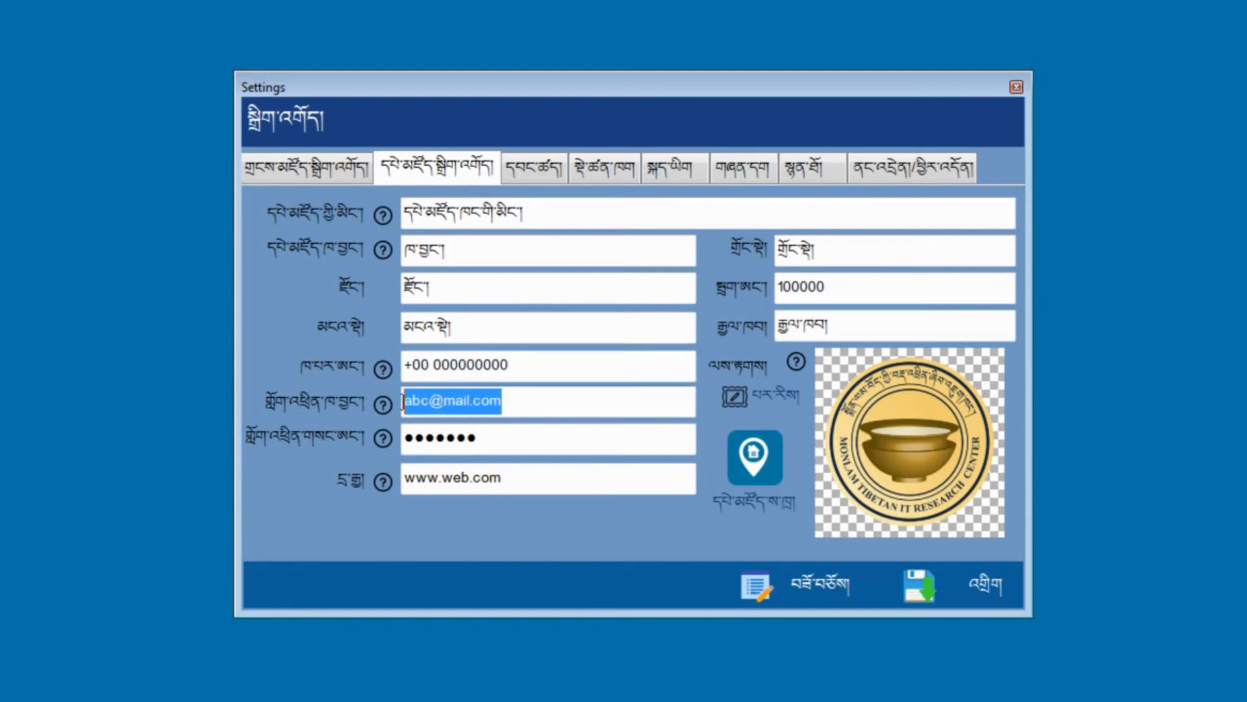
# Step: Check the e-mail, e-mail password and website entries, then start choosing a new library logo
pyautogui.click(507, 439)
pyautogui.moveTo(528, 407); pyautogui.dragTo(402, 401)
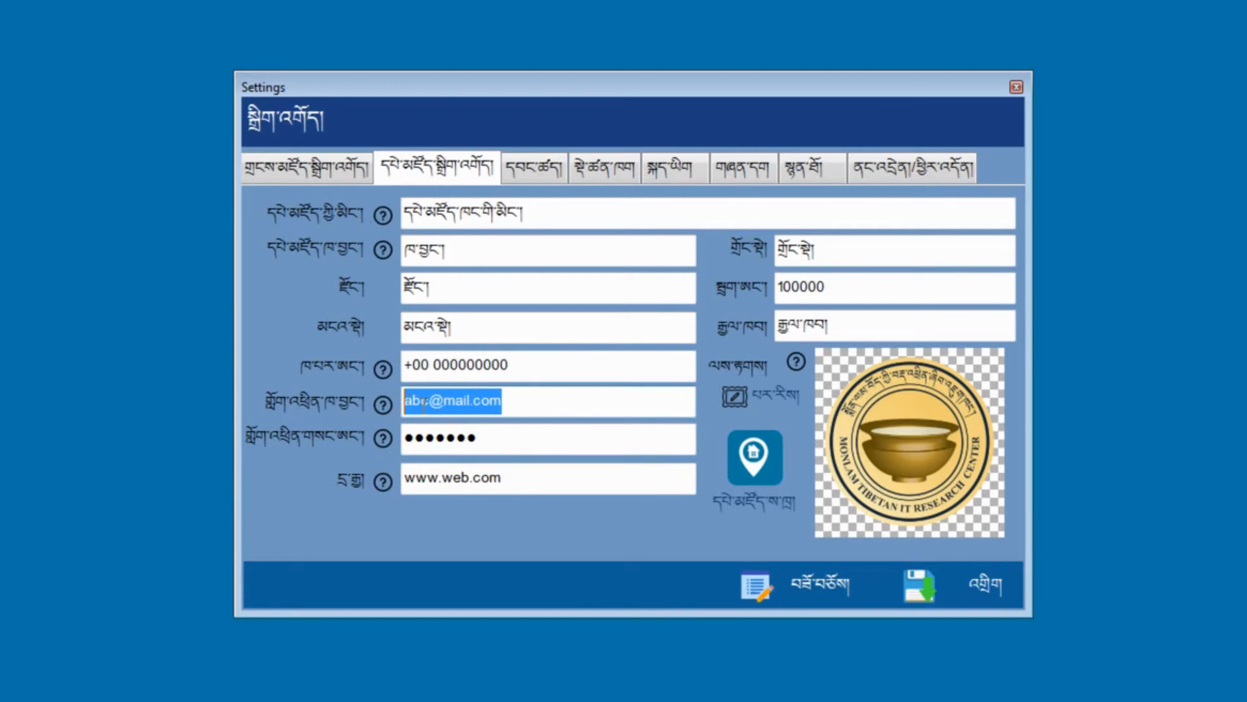
pyautogui.click(520, 400)
pyautogui.moveTo(501, 401); pyautogui.dragTo(415, 403)
pyautogui.moveTo(501, 438); pyautogui.dragTo(409, 434)
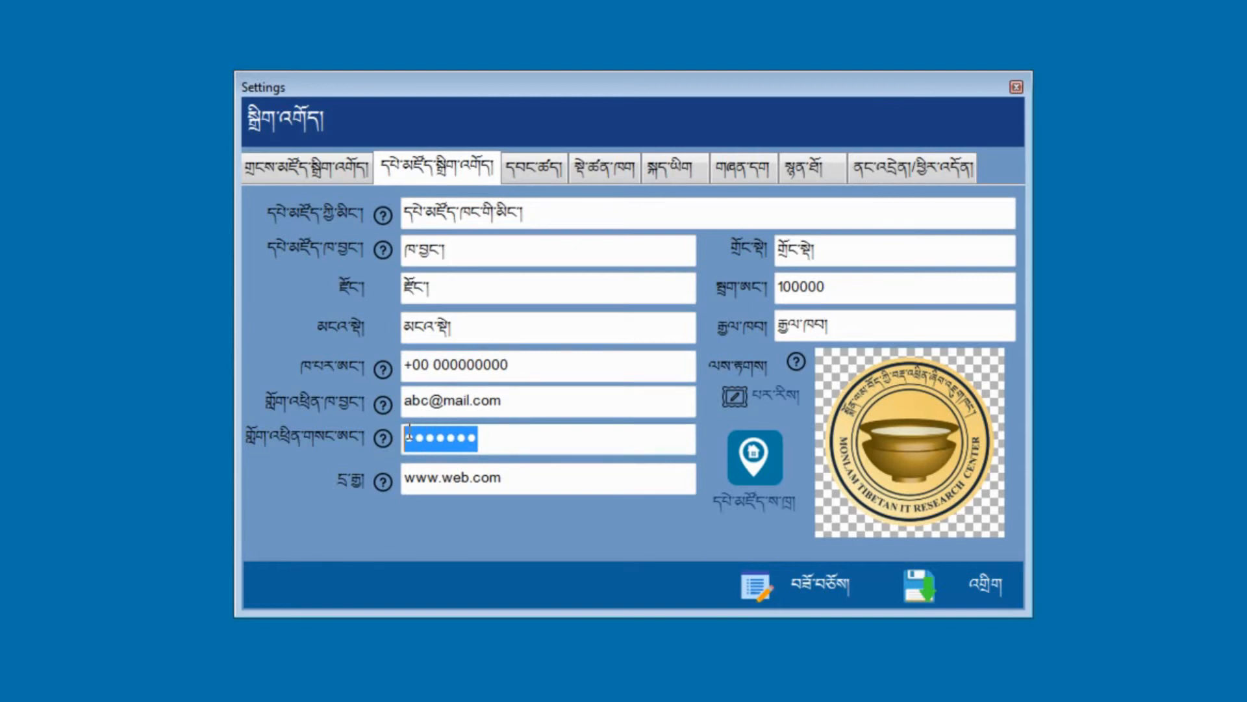
pyautogui.click(518, 437)
pyautogui.moveTo(518, 437); pyautogui.dragTo(416, 437)
pyautogui.moveTo(511, 474)
pyautogui.mouseDown()
pyautogui.moveTo(404, 478)
pyautogui.moveTo(504, 479)
pyautogui.mouseUp()
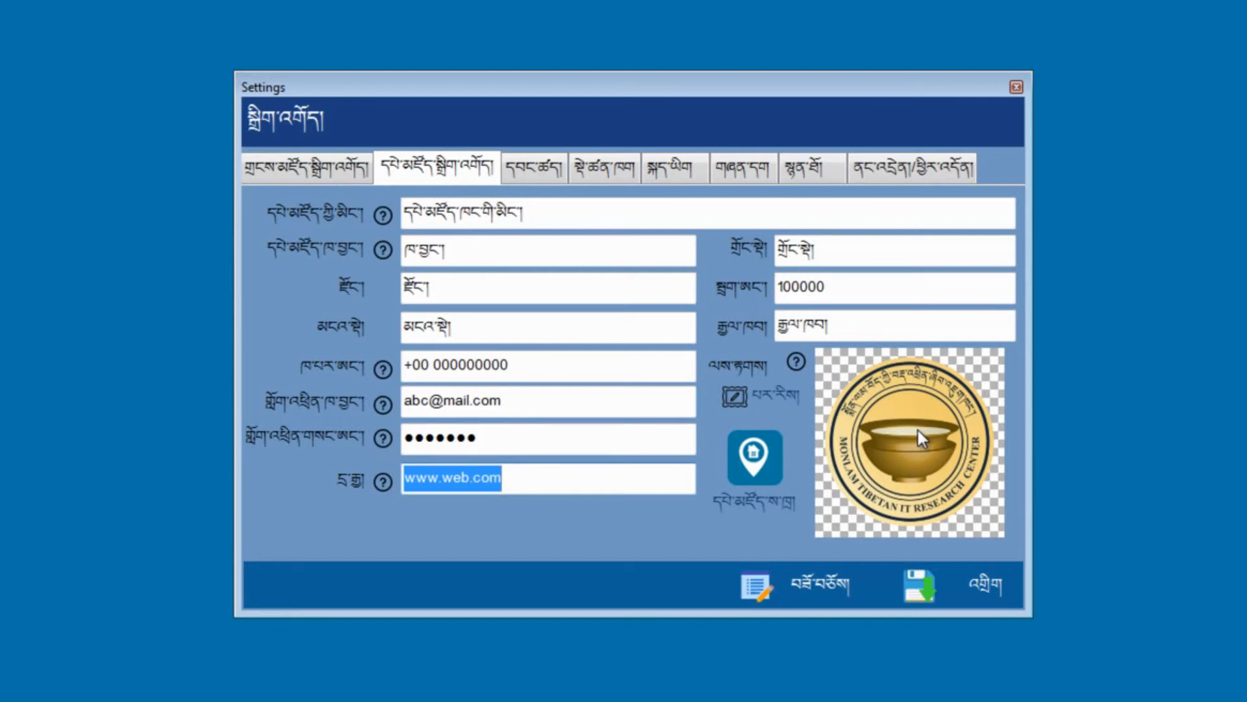
pyautogui.click(753, 400)
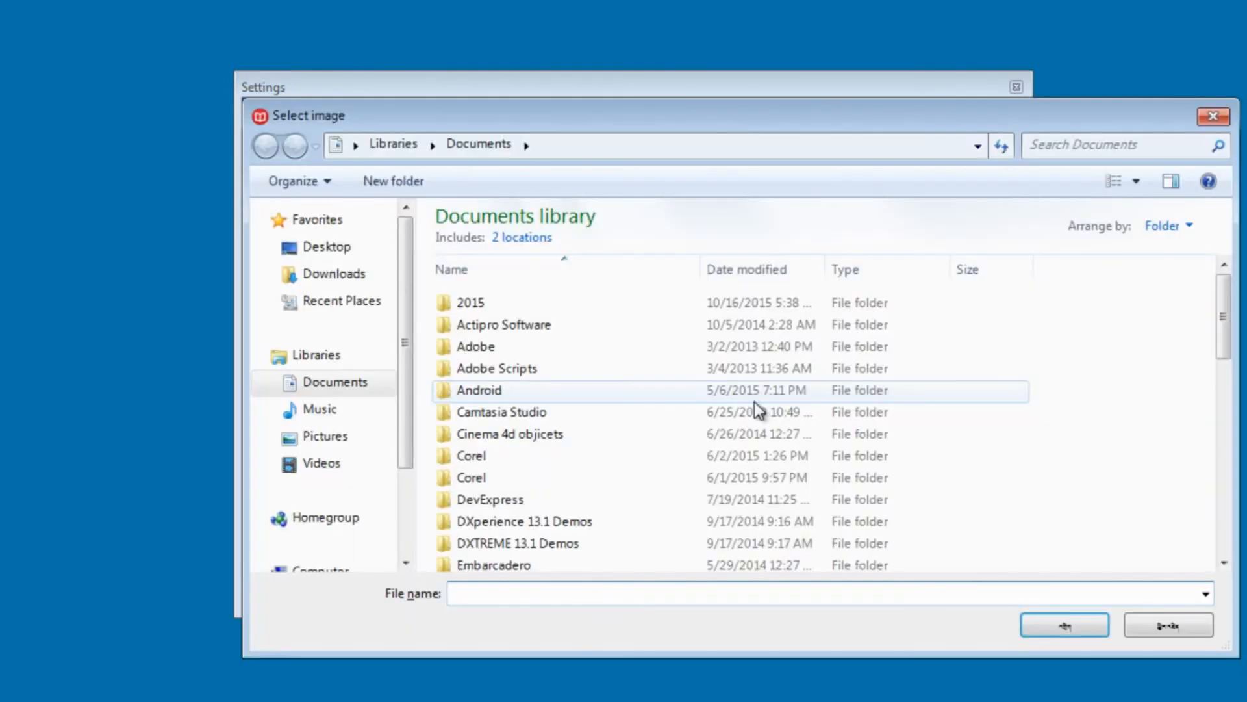
# Step: Load the golden bowl image Picture1 from the Desktop as the library picture, then open the location map
pyautogui.click(364, 251)
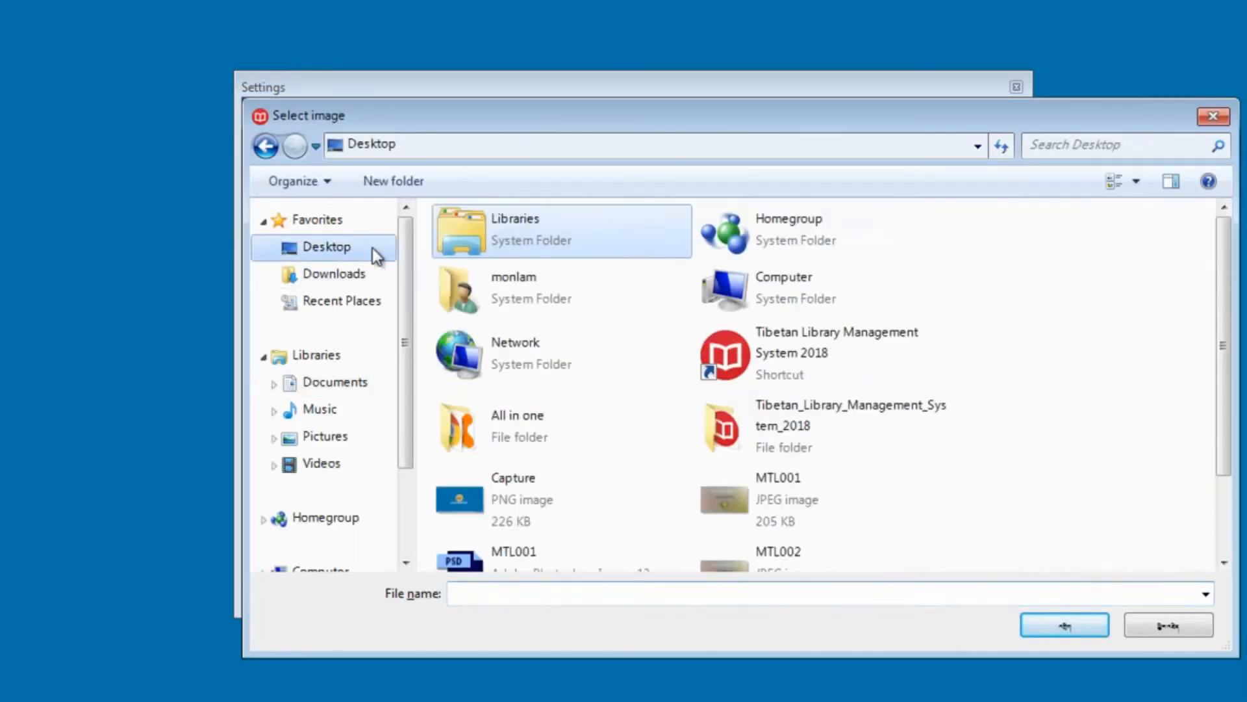
pyautogui.scroll(-1, 1220, 392)
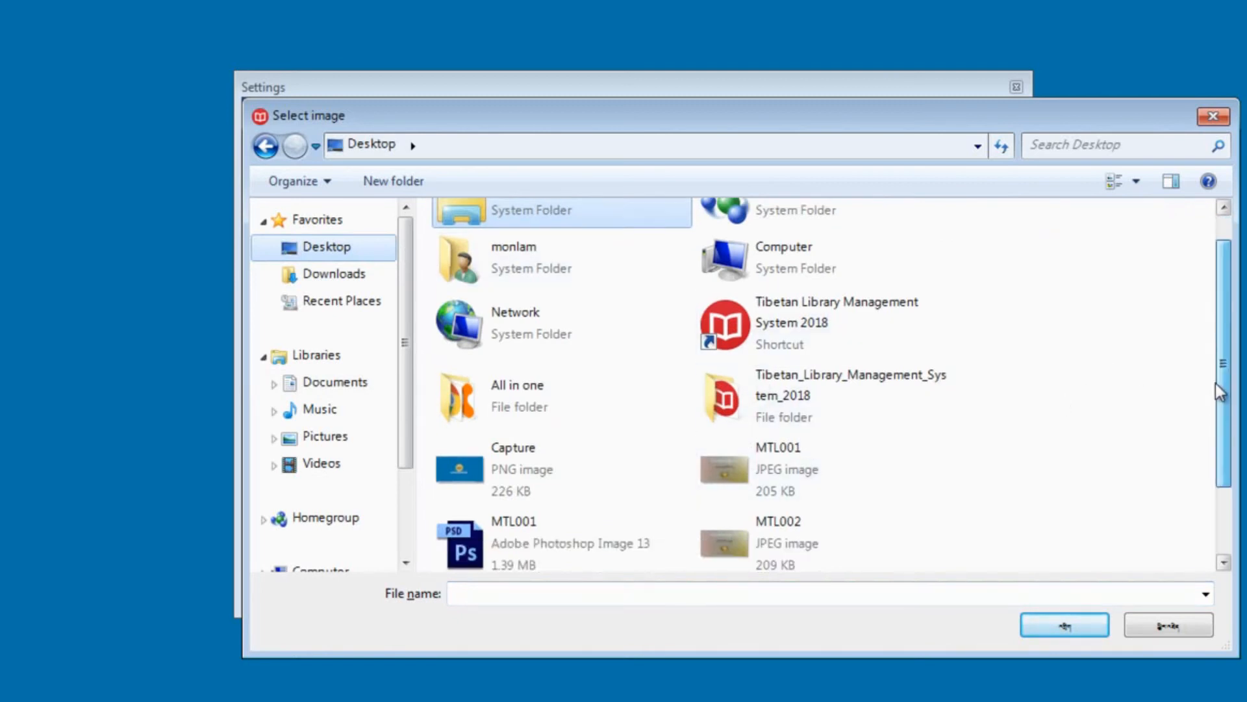
pyautogui.moveTo(1220, 392); pyautogui.dragTo(1212, 454)
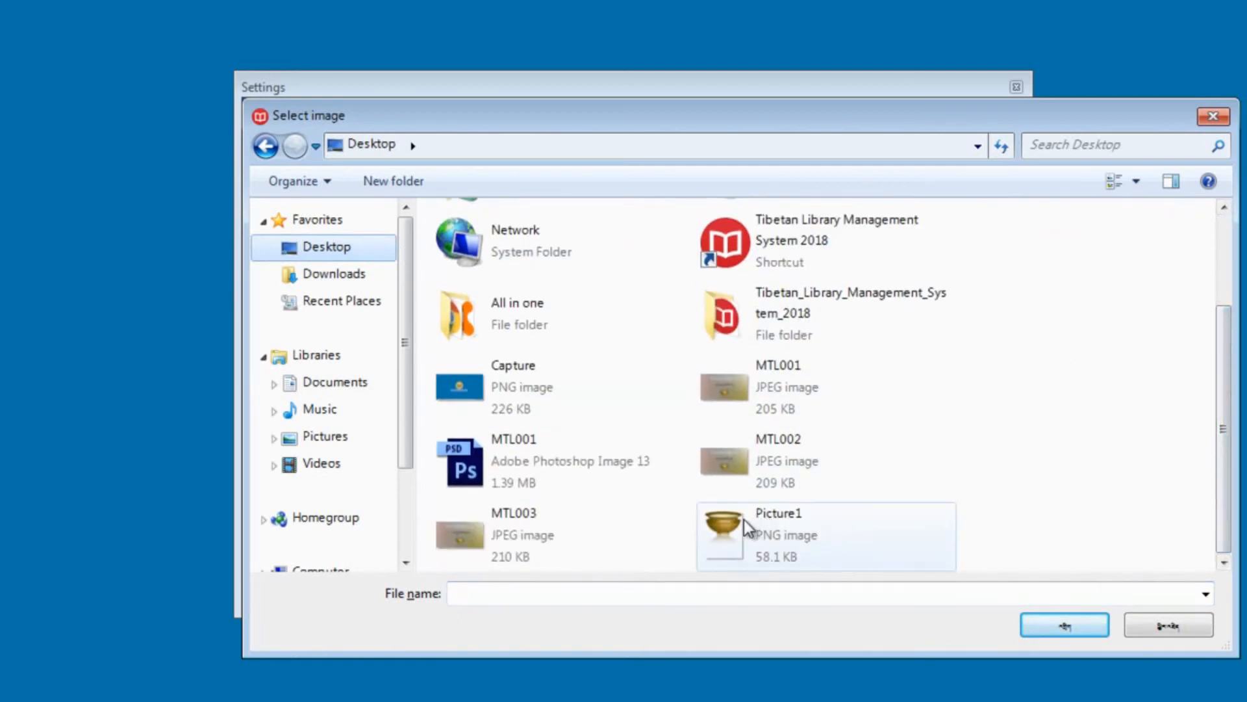
pyautogui.moveTo(759, 522)
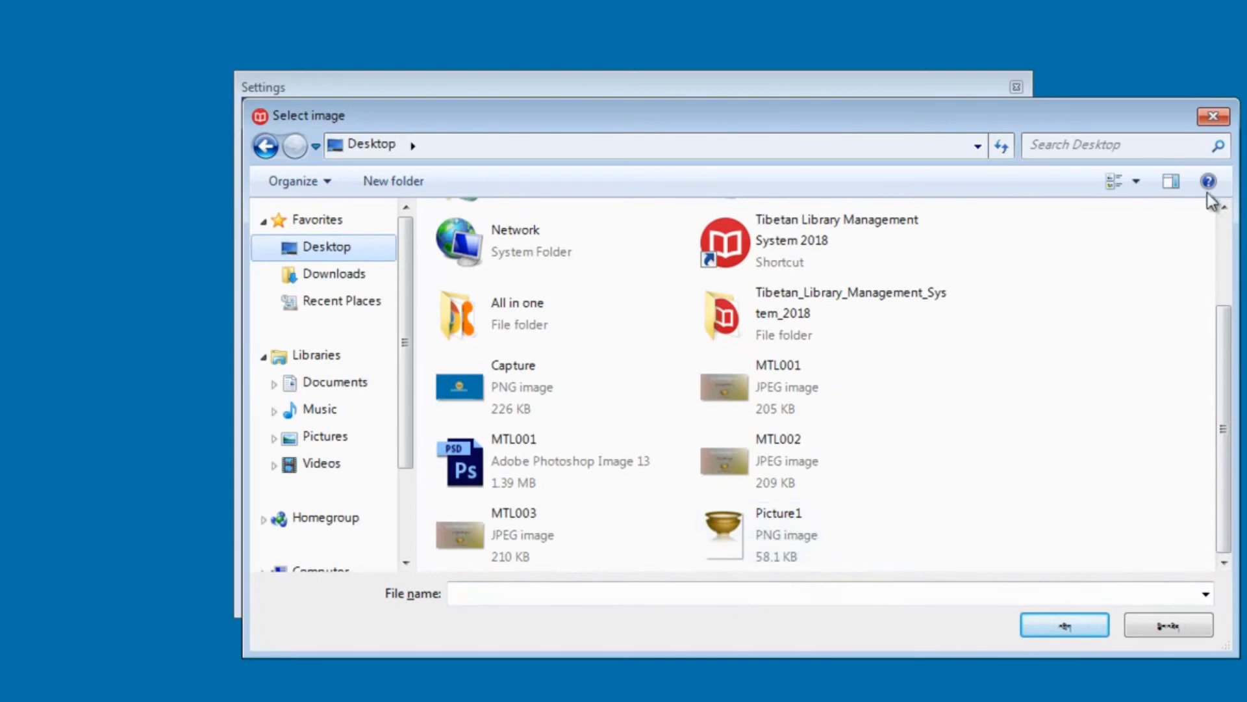
pyautogui.click(739, 529)
pyautogui.doubleClick(738, 529)
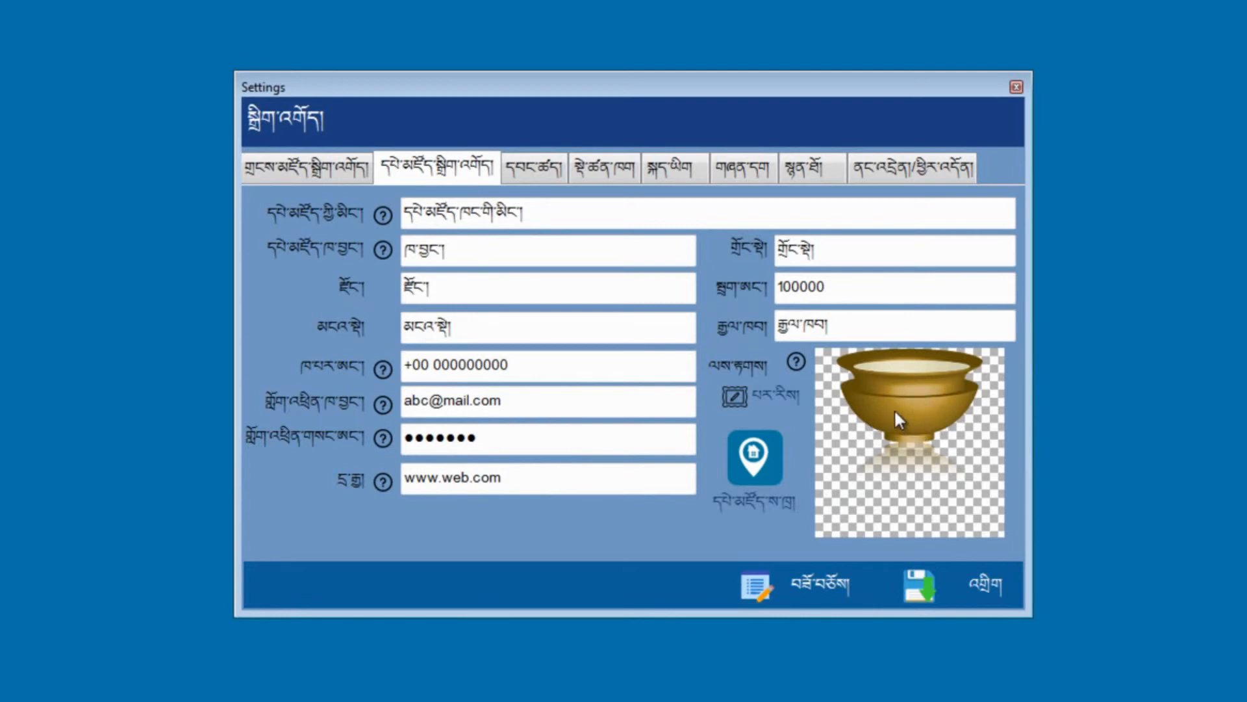
pyautogui.click(758, 466)
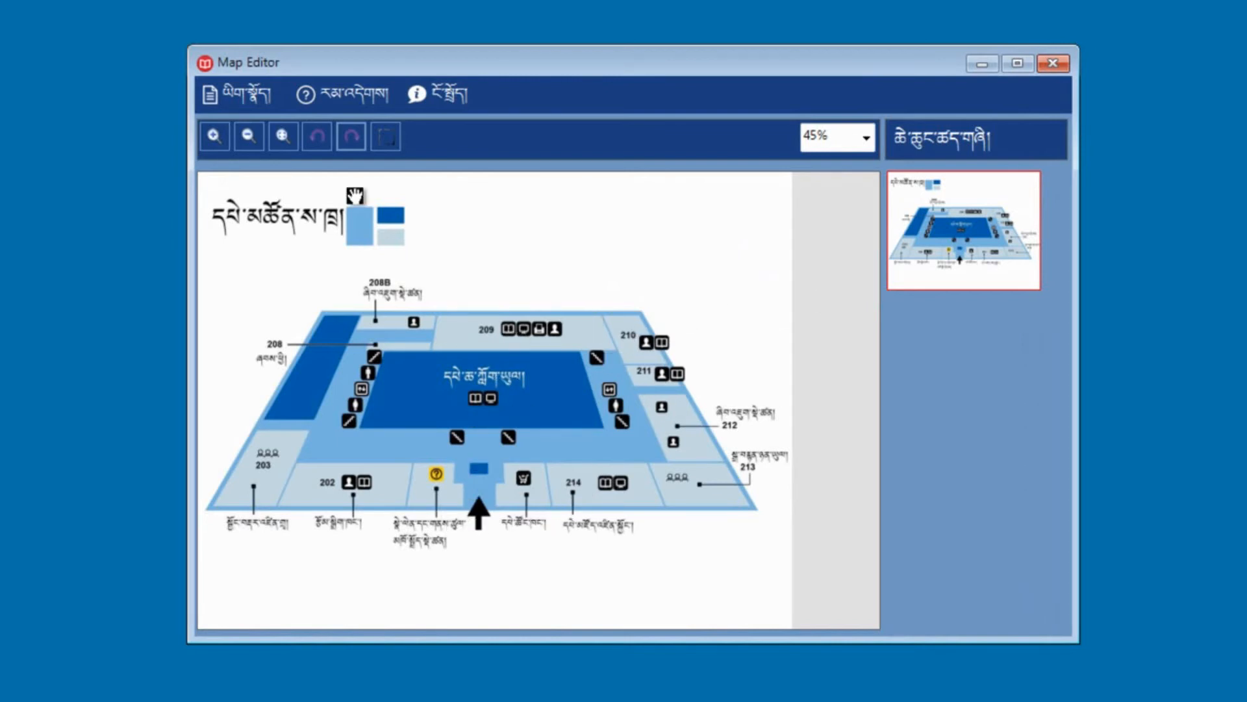
pyautogui.click(255, 96)
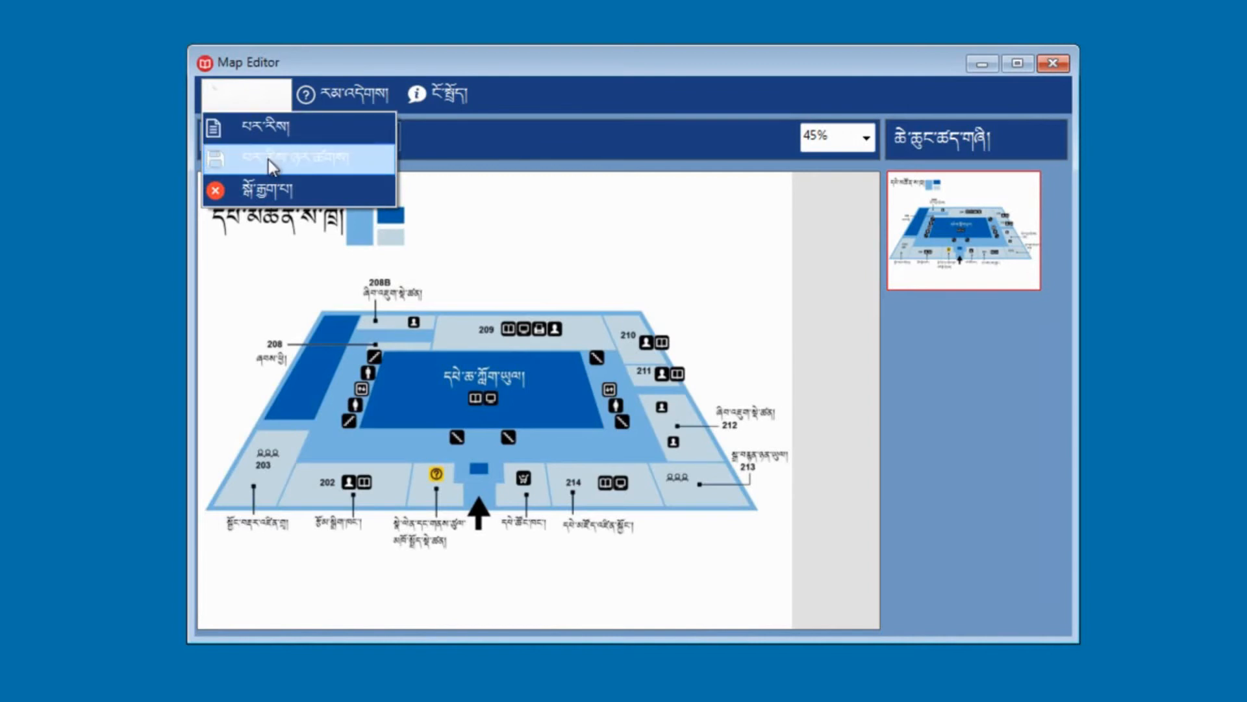
pyautogui.click(1052, 63)
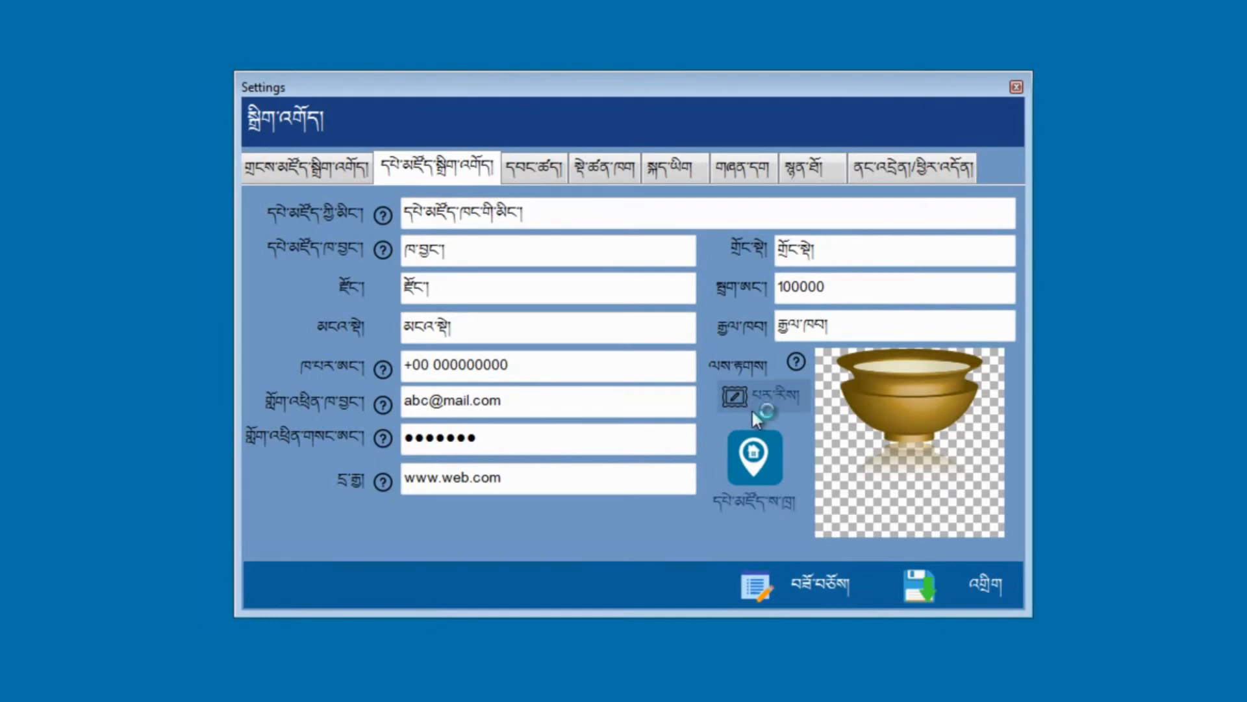
# Step: Save the library details and review the stored contact e-mail and password fields
pyautogui.click(964, 595)
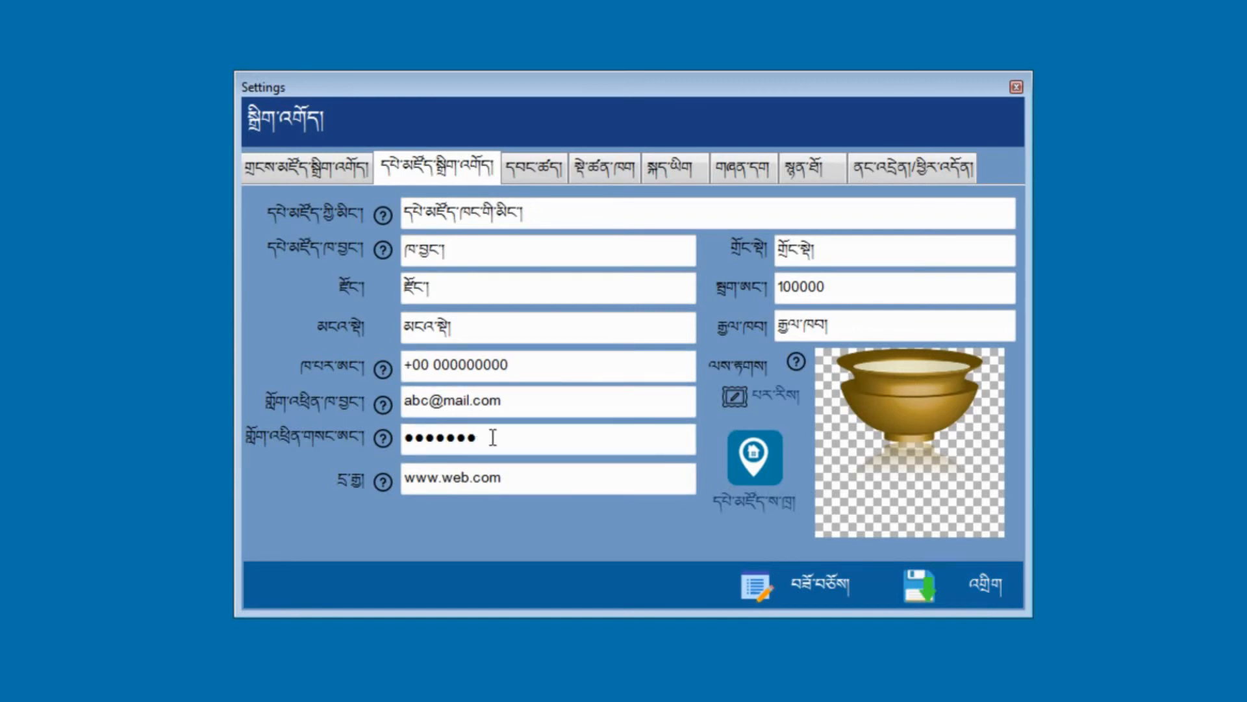
pyautogui.moveTo(507, 400); pyautogui.dragTo(403, 400)
pyautogui.moveTo(484, 434); pyautogui.dragTo(403, 437)
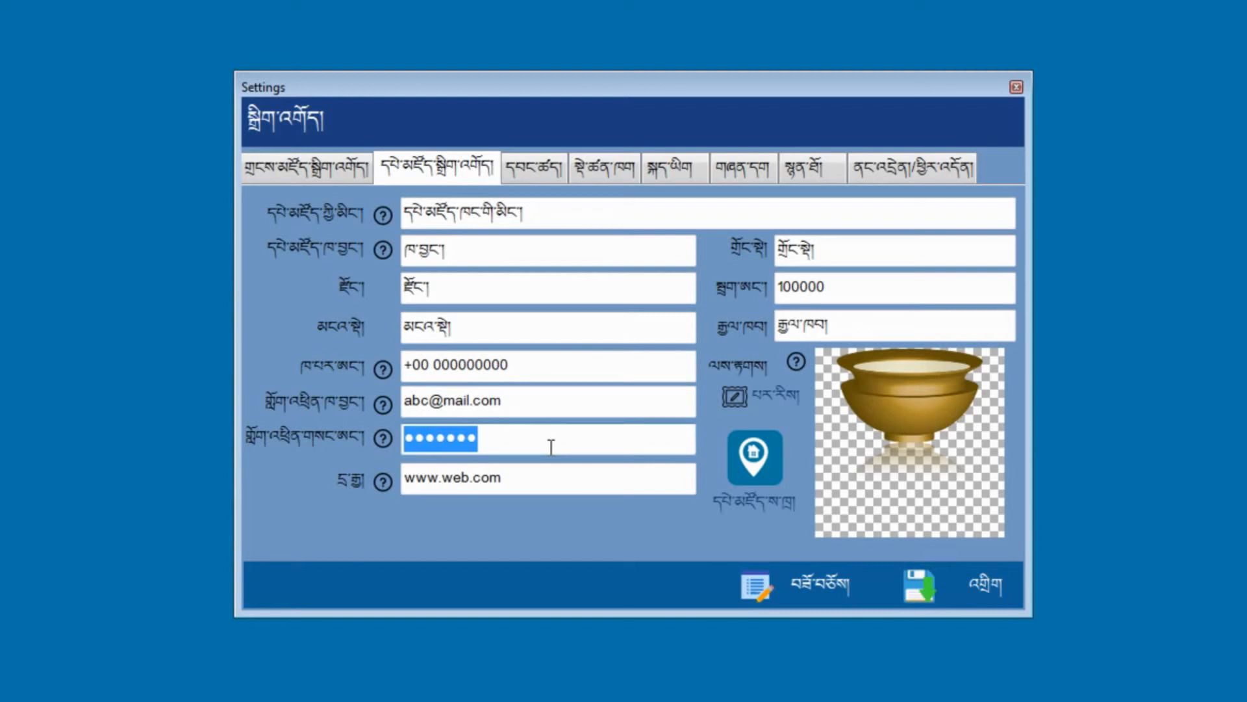
pyautogui.click(524, 441)
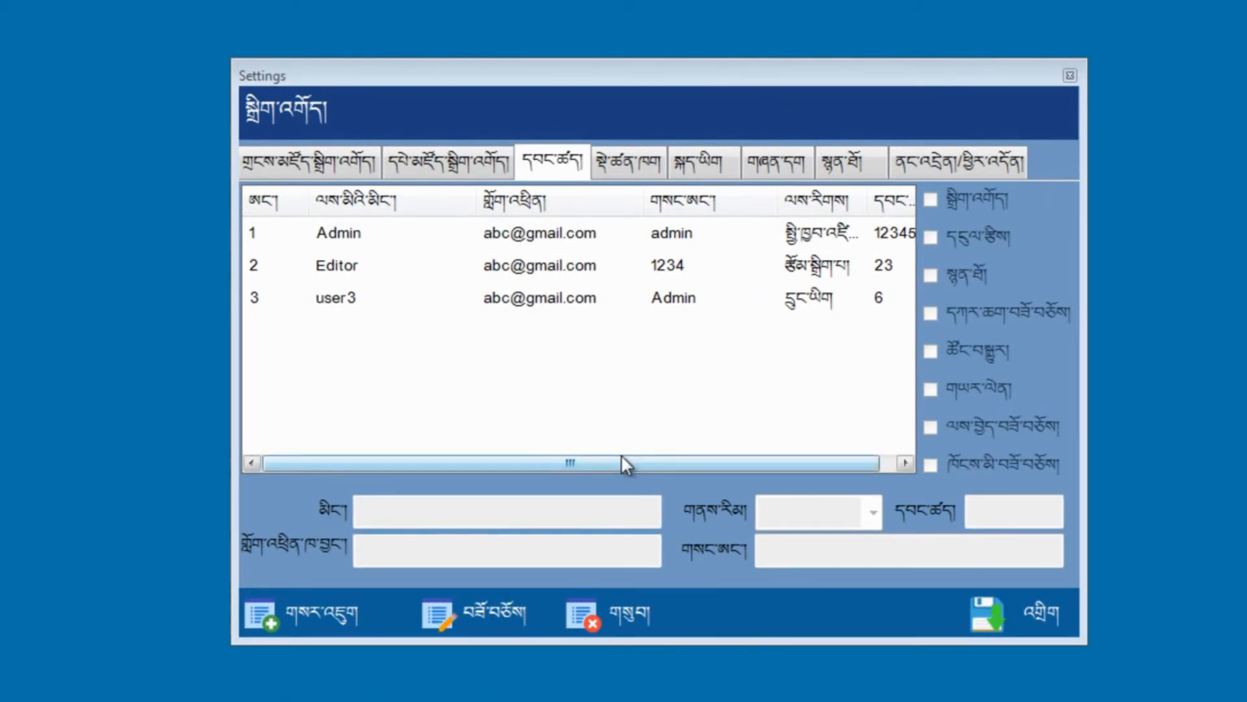
pyautogui.click(437, 242)
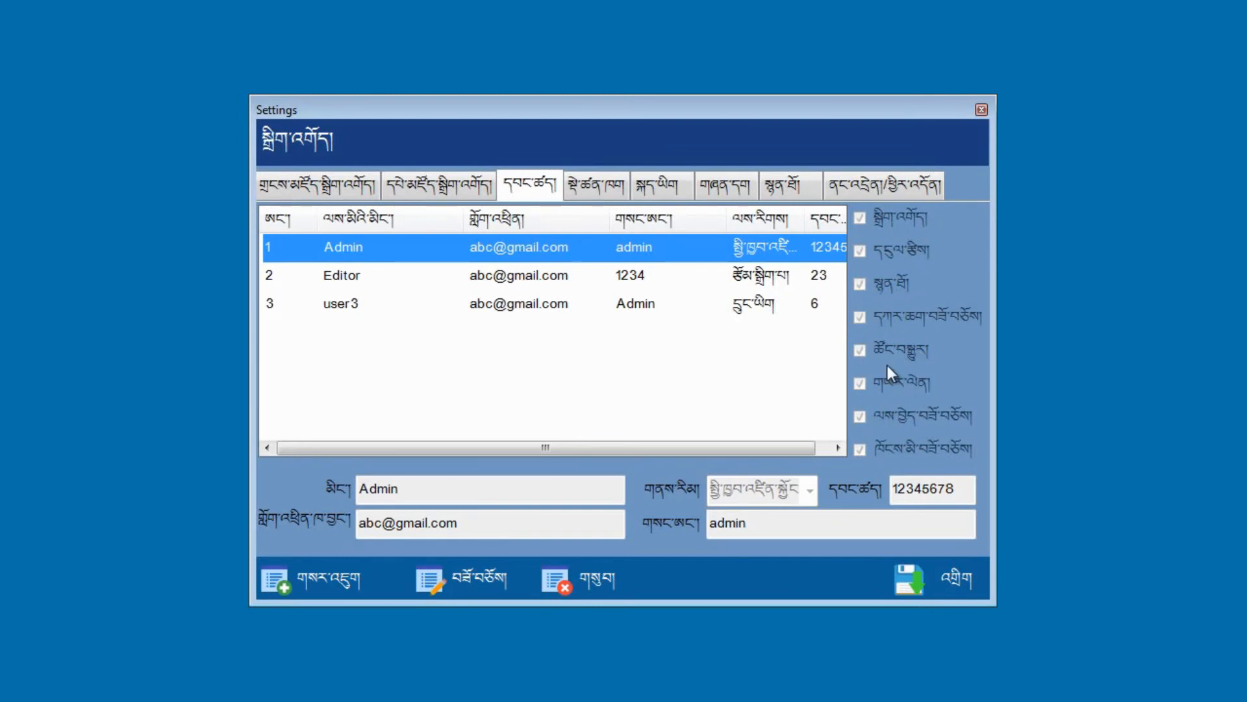
pyautogui.click(343, 278)
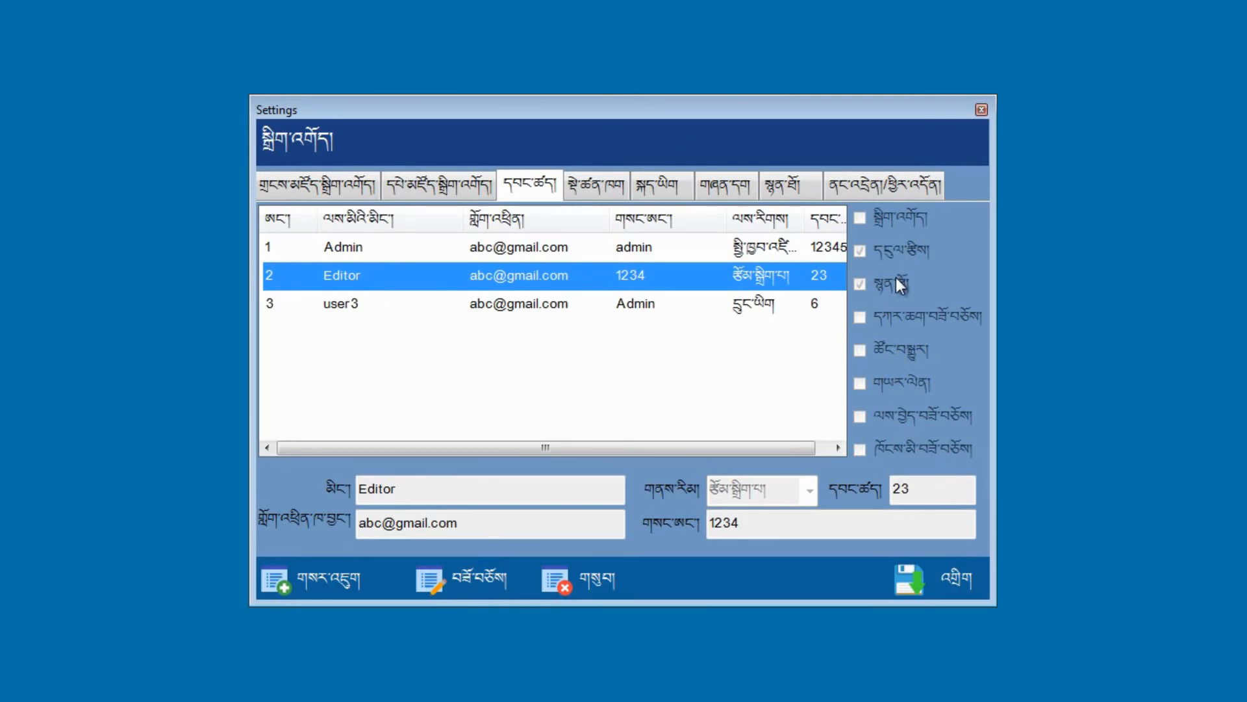
pyautogui.click(490, 307)
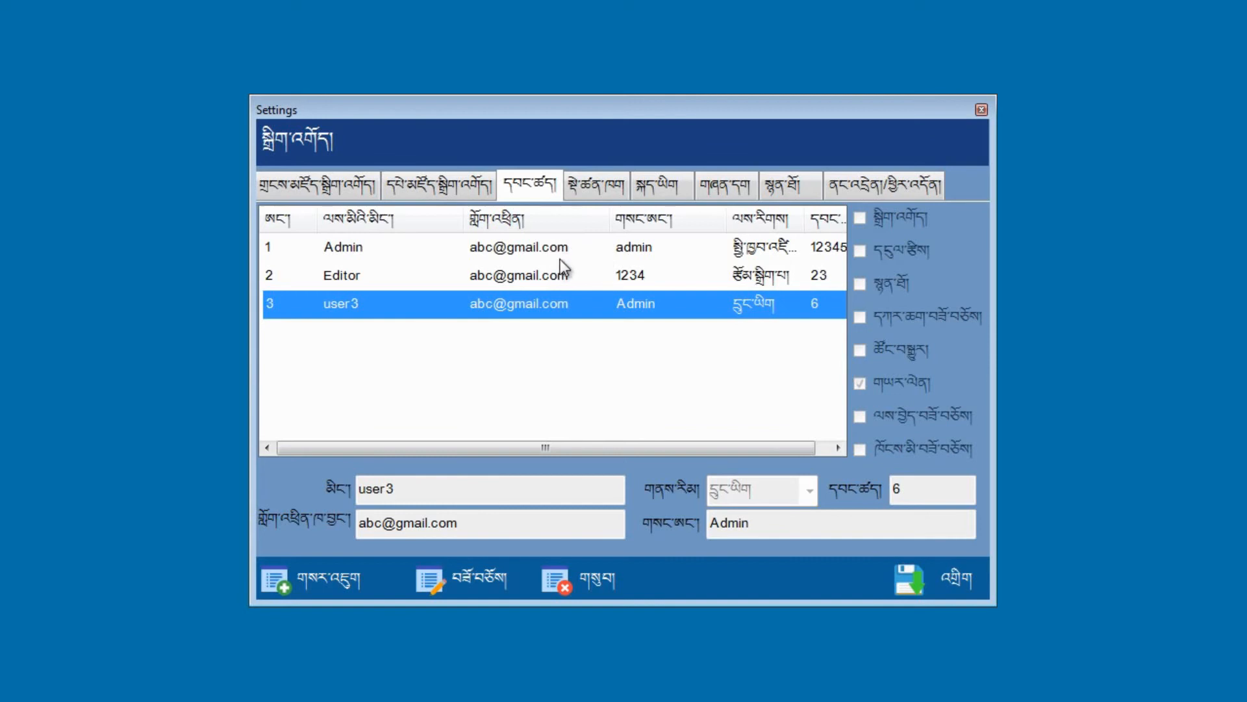
# Step: Add a blank user entry and enter the new user's name in place of the placeholder
pyautogui.click(342, 580)
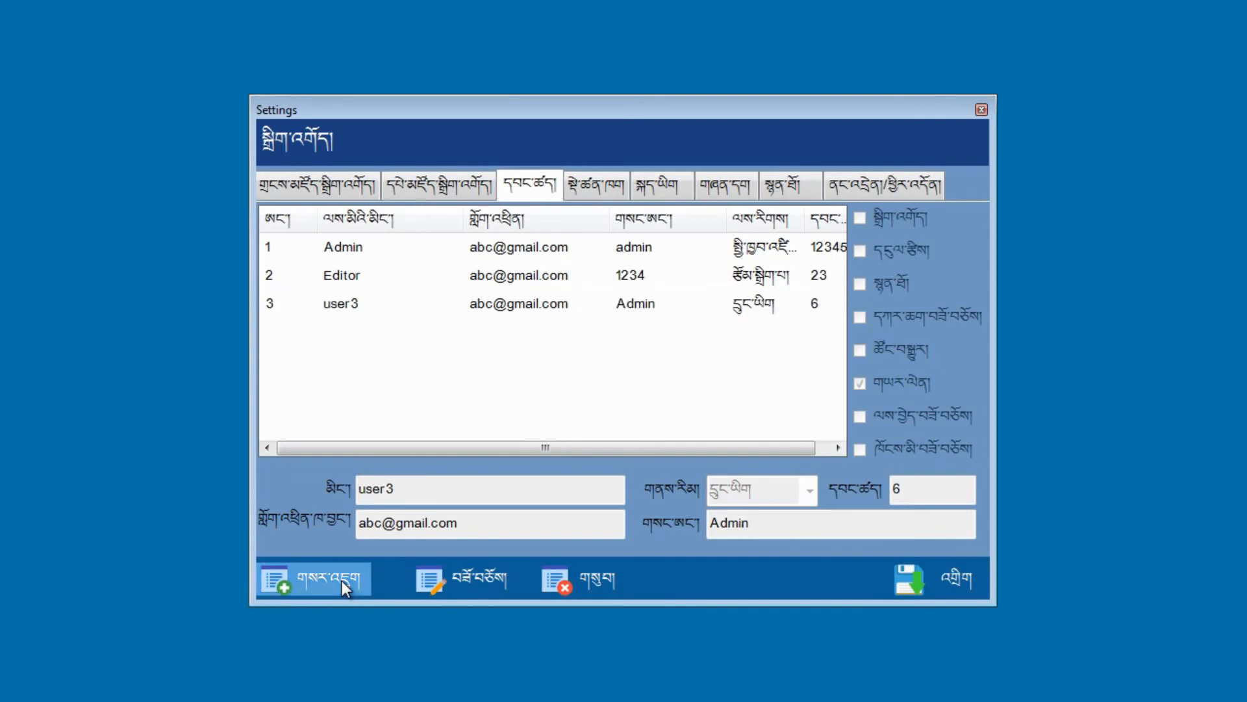
pyautogui.click(397, 489)
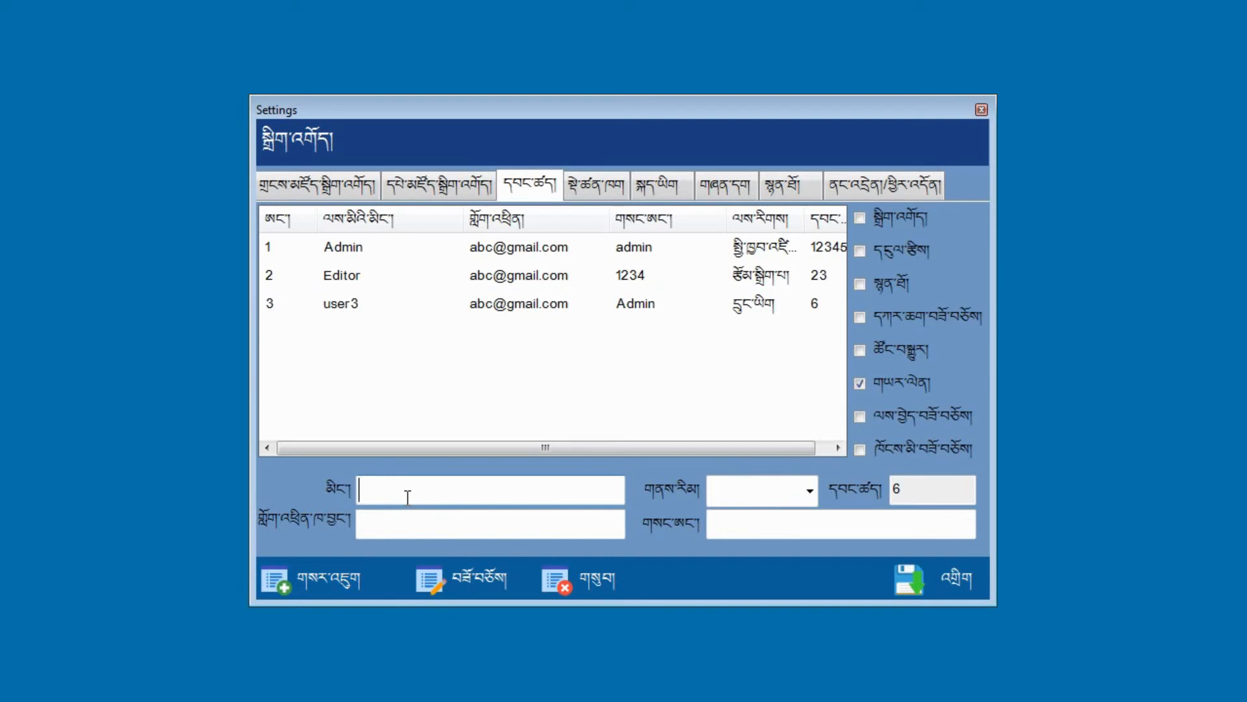
pyautogui.write('d')
pyautogui.press('BackSpace')
pyautogui.write('user2')
pyautogui.doubleClick(417, 487)
pyautogui.click(419, 488)
pyautogui.doubleClick(419, 489)
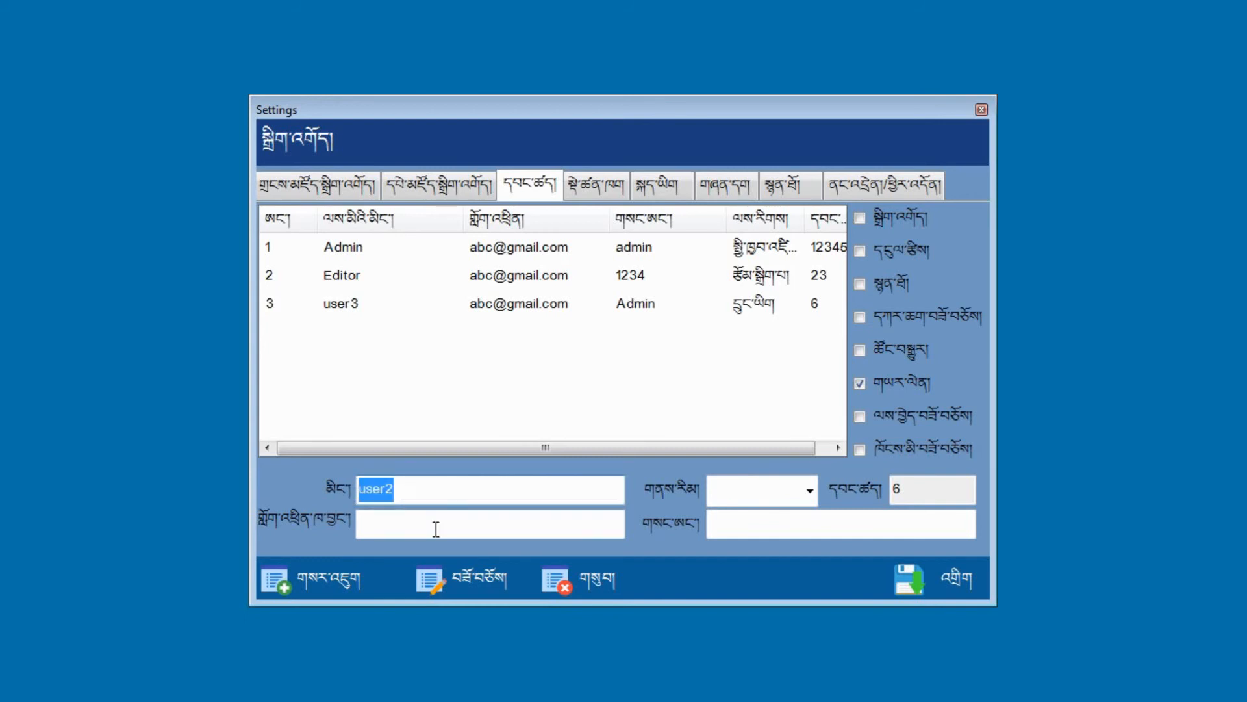
pyautogui.write('Lobsang')
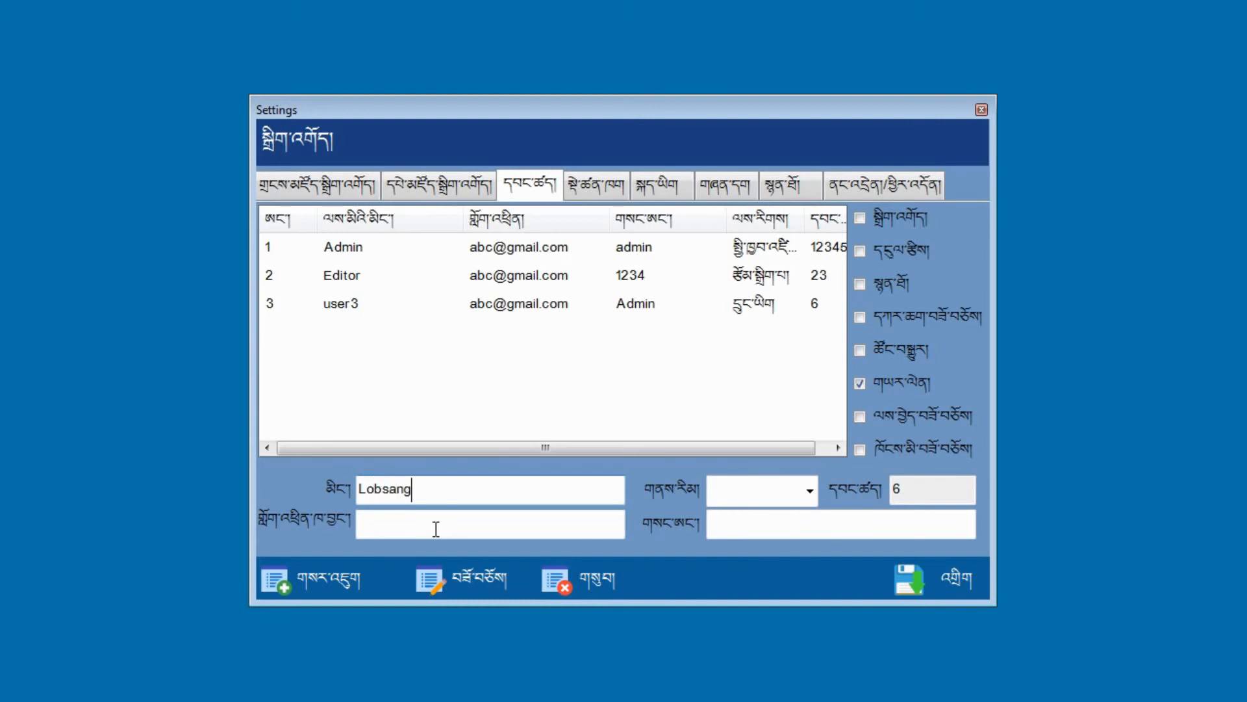
# Step: Give the new user the second role, a Gmail address, a password, and the fourth and fifth permissions
pyautogui.click(810, 492)
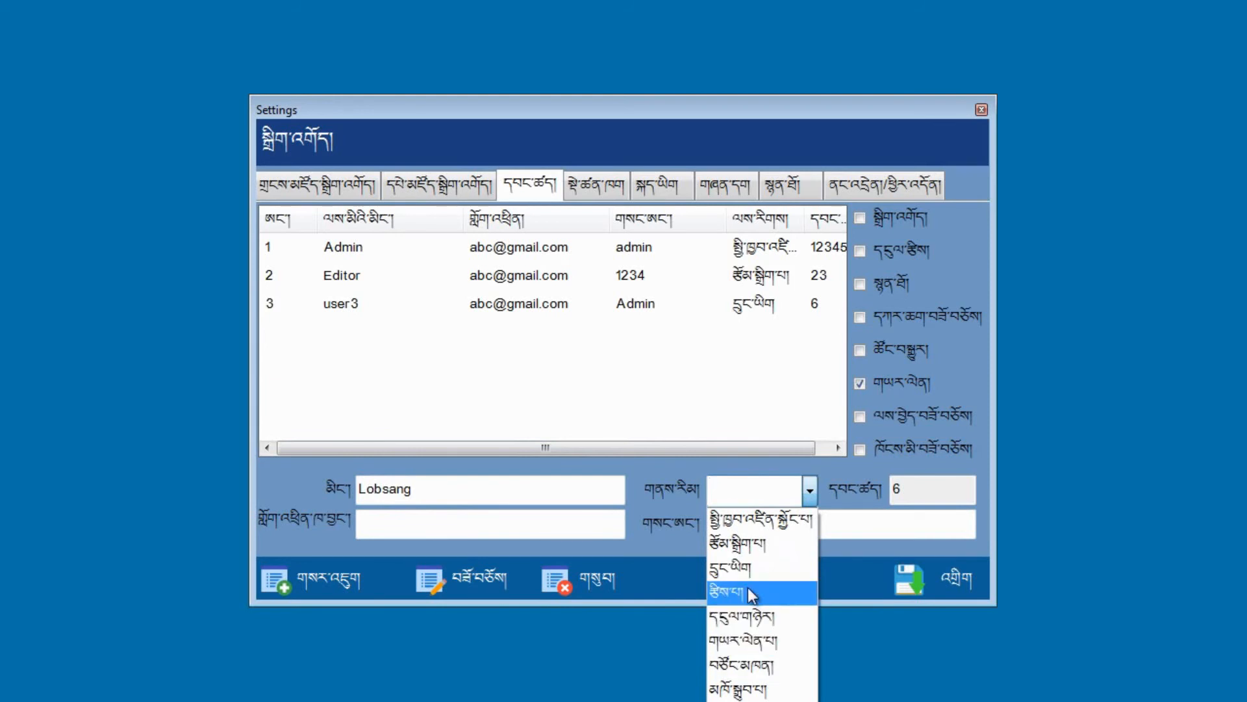
pyautogui.click(755, 545)
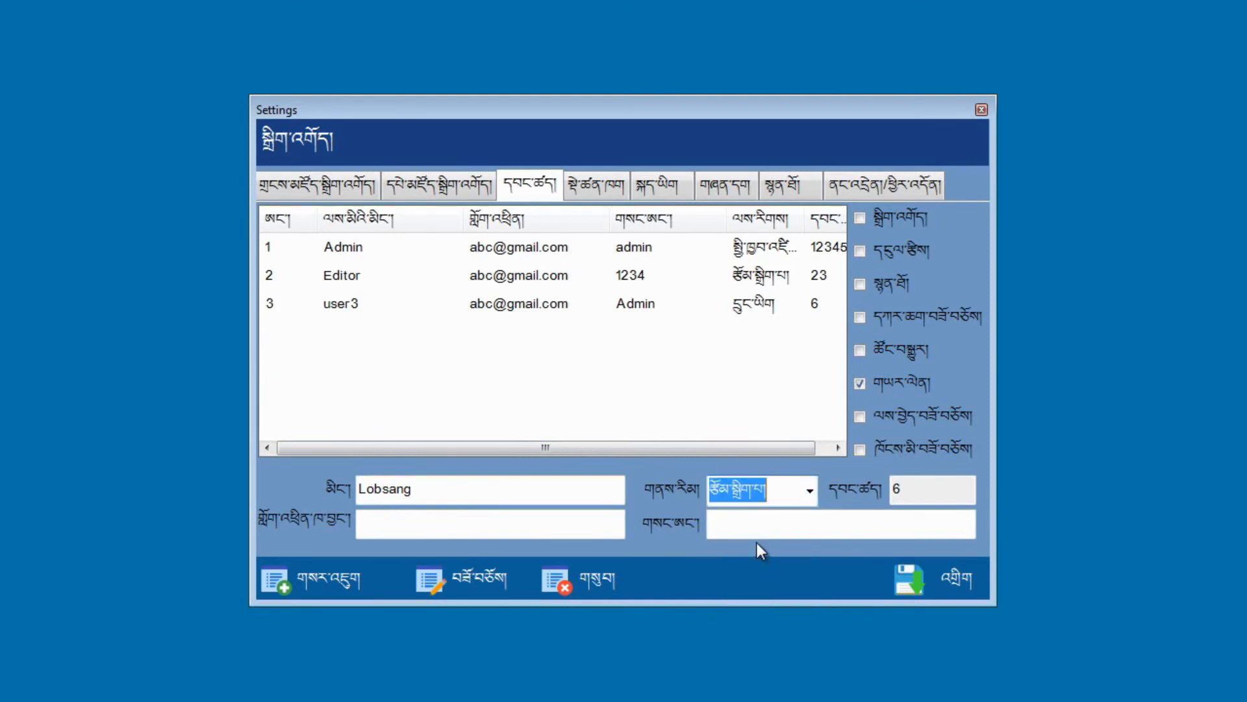
pyautogui.click(403, 532)
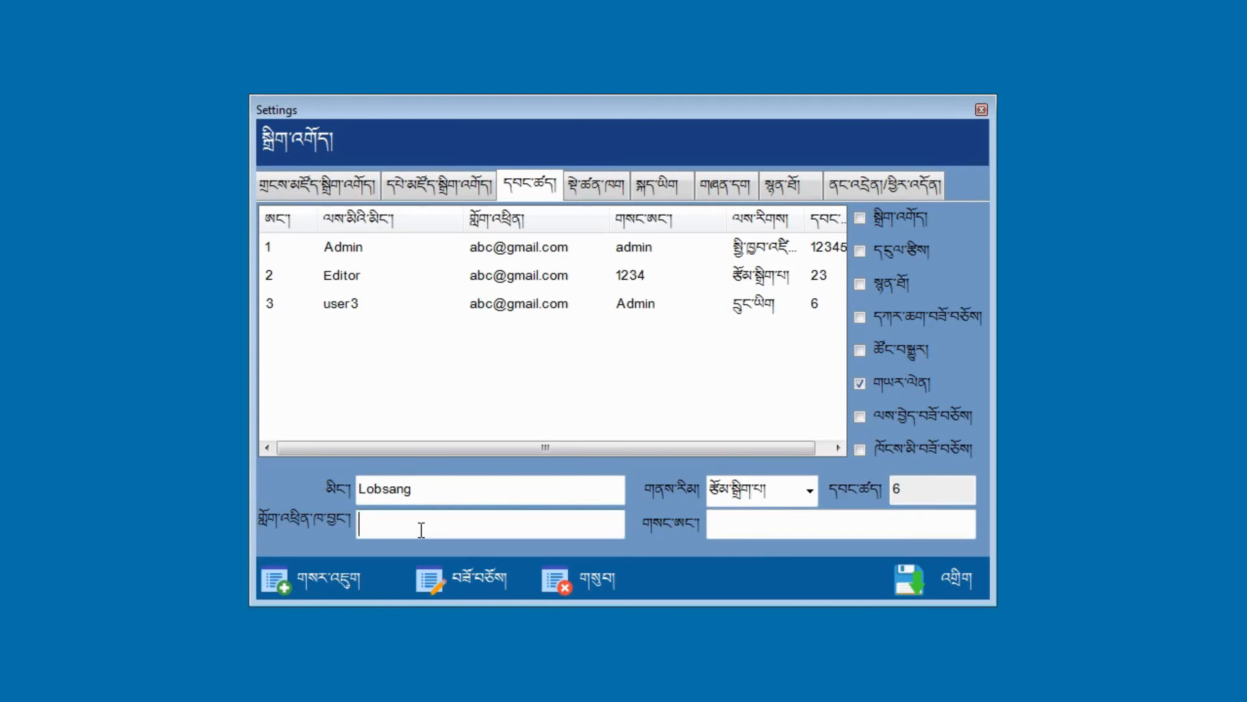
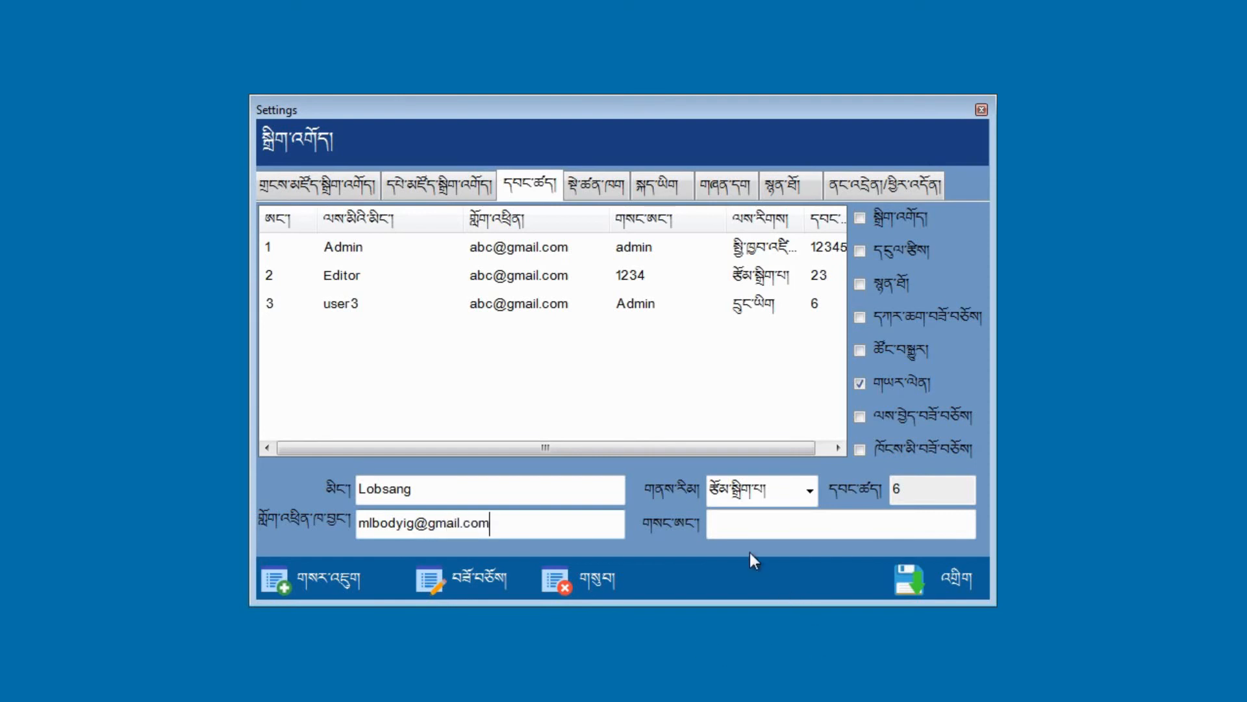
pyautogui.click(733, 520)
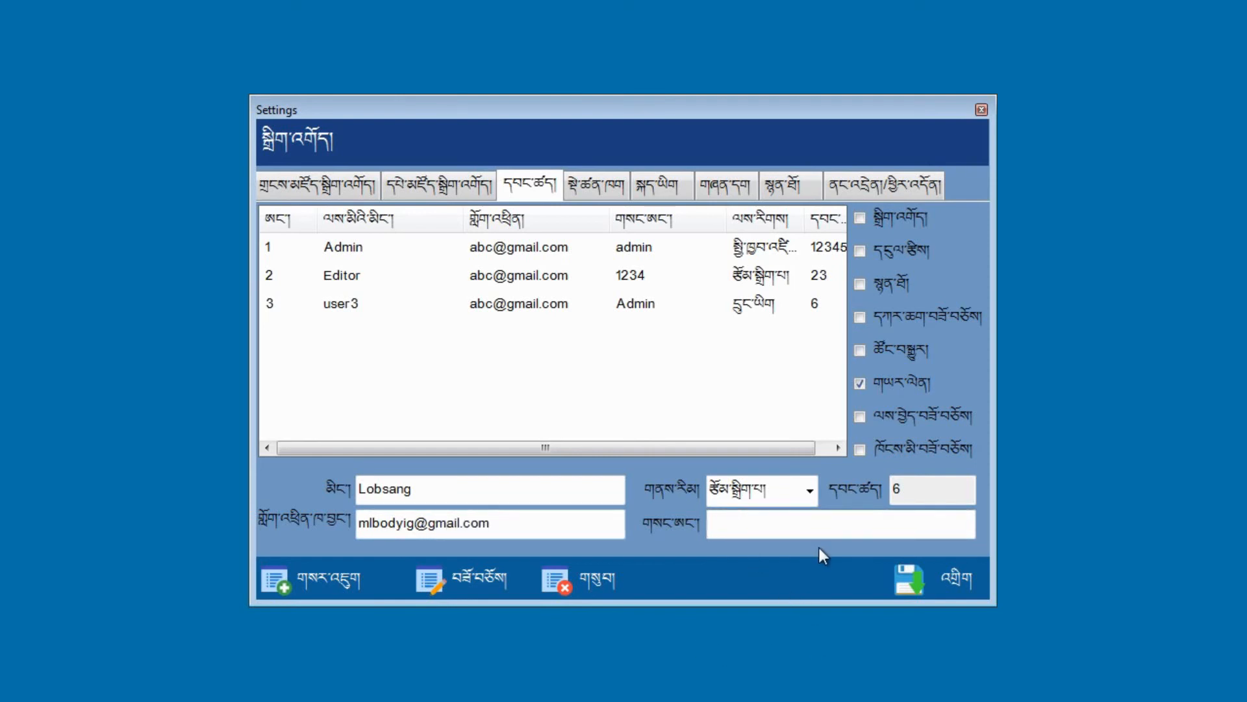
pyautogui.click(867, 318)
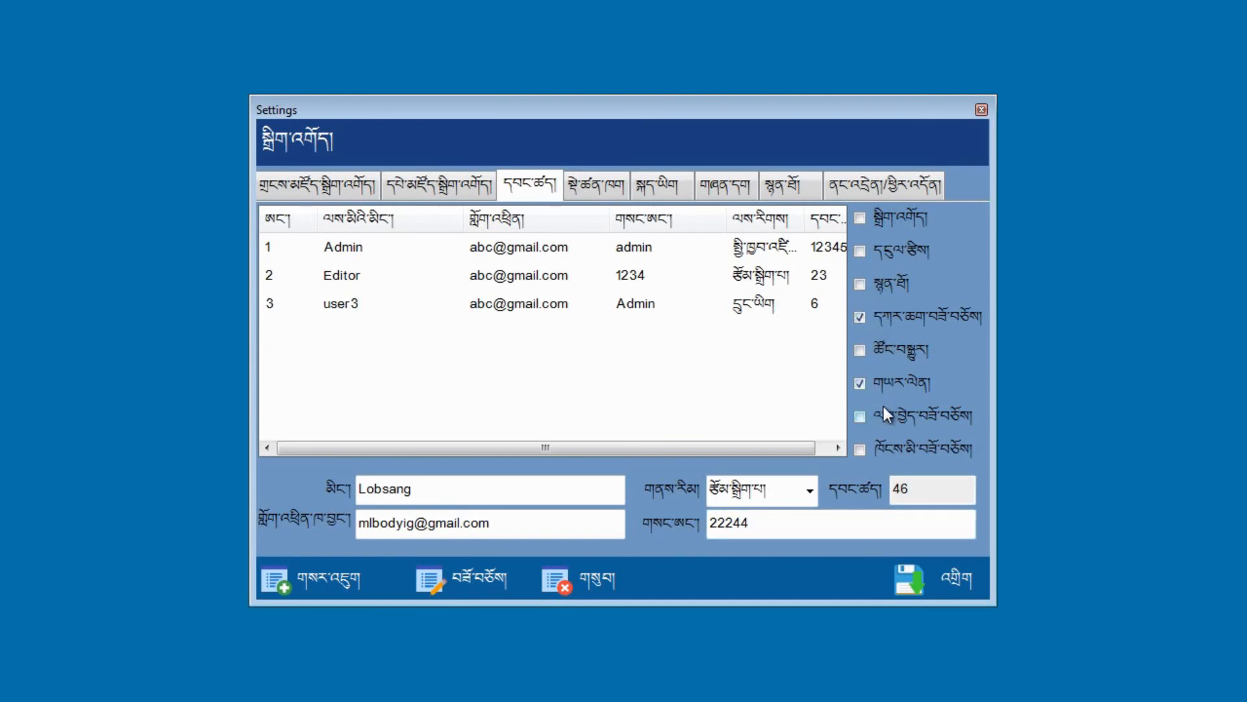
pyautogui.click(864, 353)
# Step: Save and confirm the new user, then select entry 4 with permission code 456 to review it
pyautogui.click(915, 571)
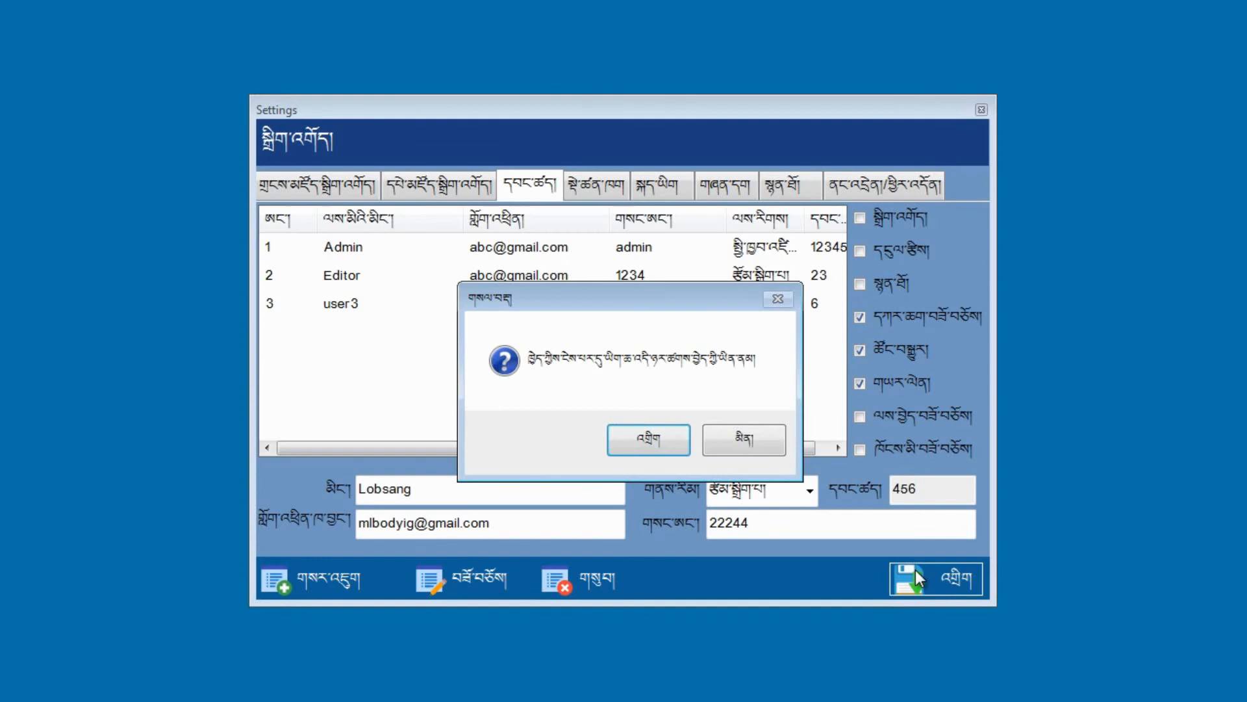
pyautogui.click(658, 447)
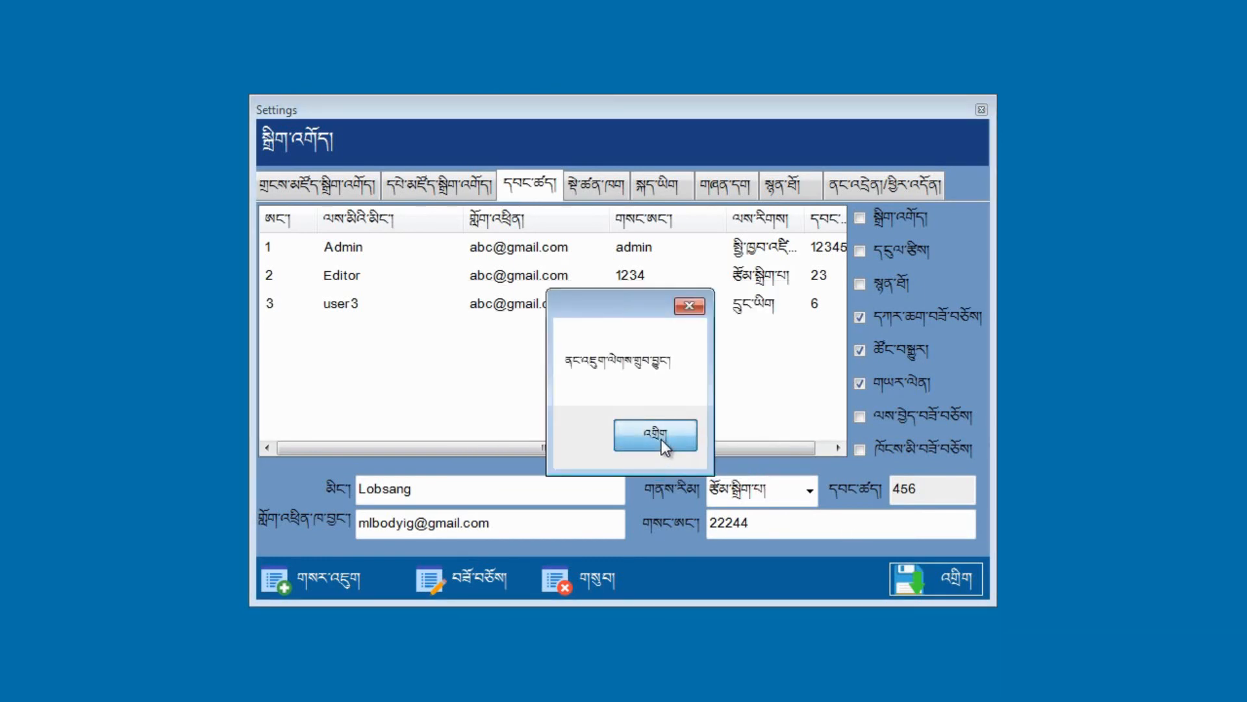
pyautogui.click(666, 447)
pyautogui.click(363, 310)
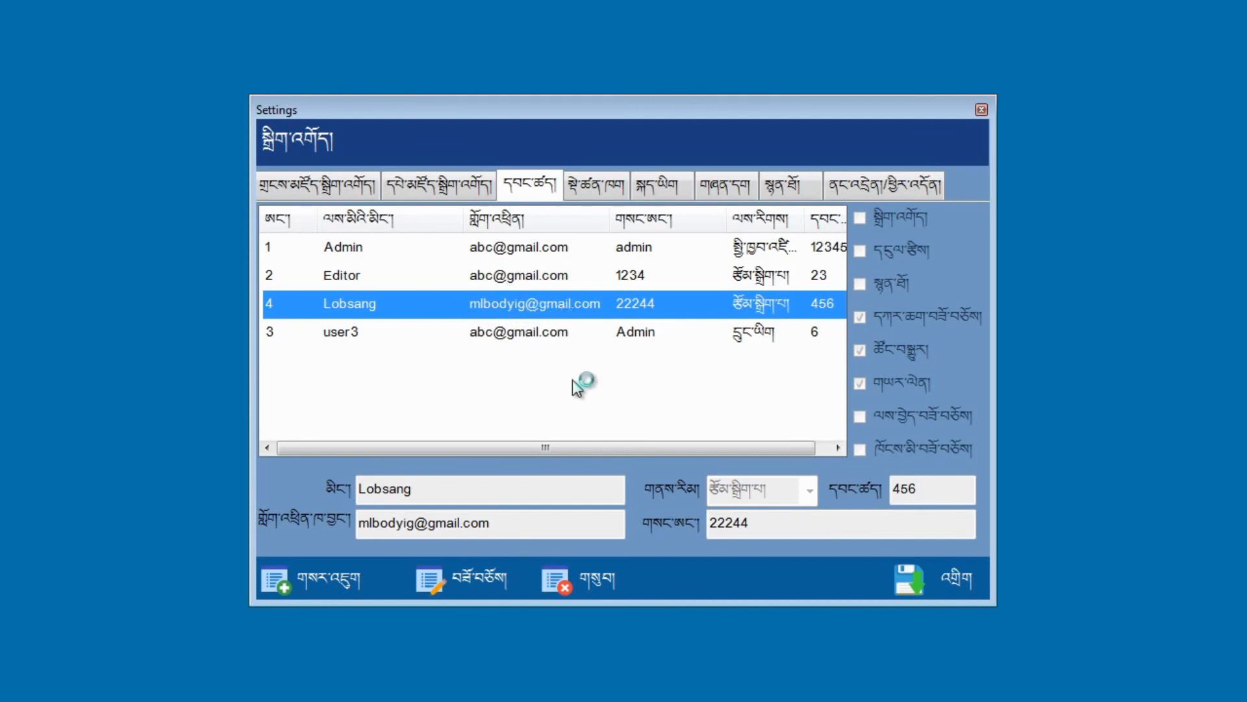
pyautogui.moveTo(523, 449); pyautogui.dragTo(575, 450)
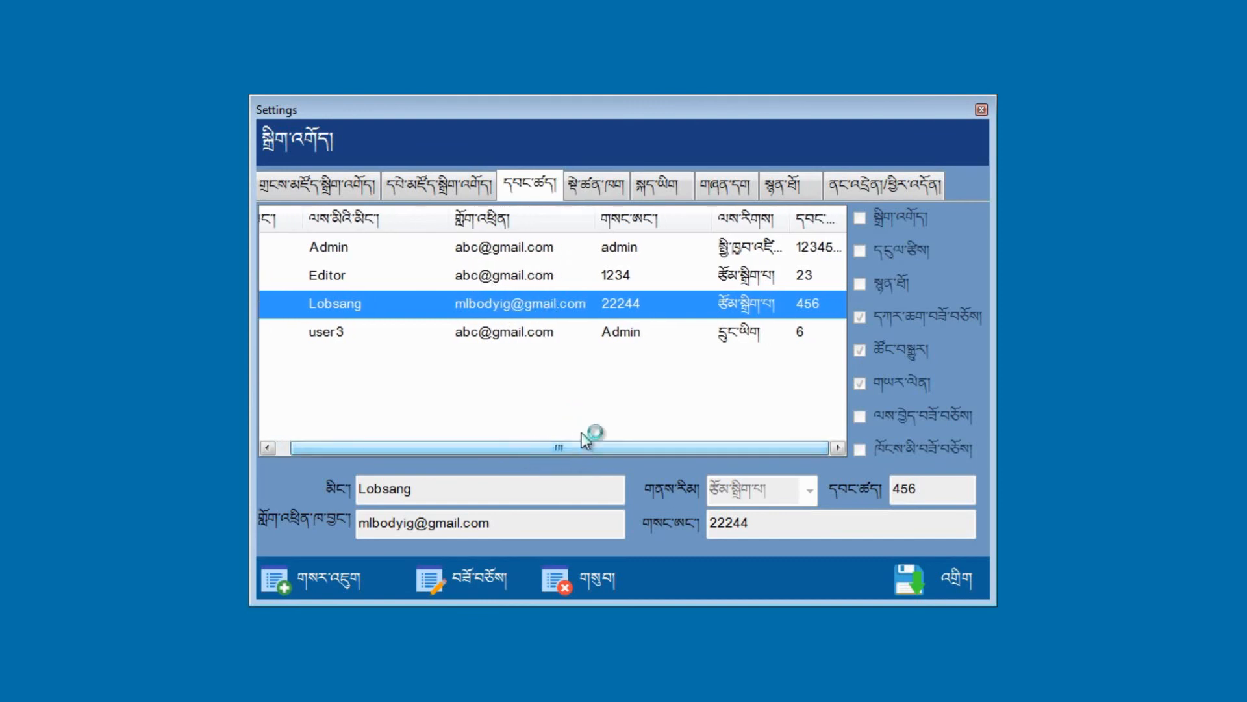
# Step: Show the Admin account's details, unlock them for editing, and select its password value
pyautogui.click(583, 251)
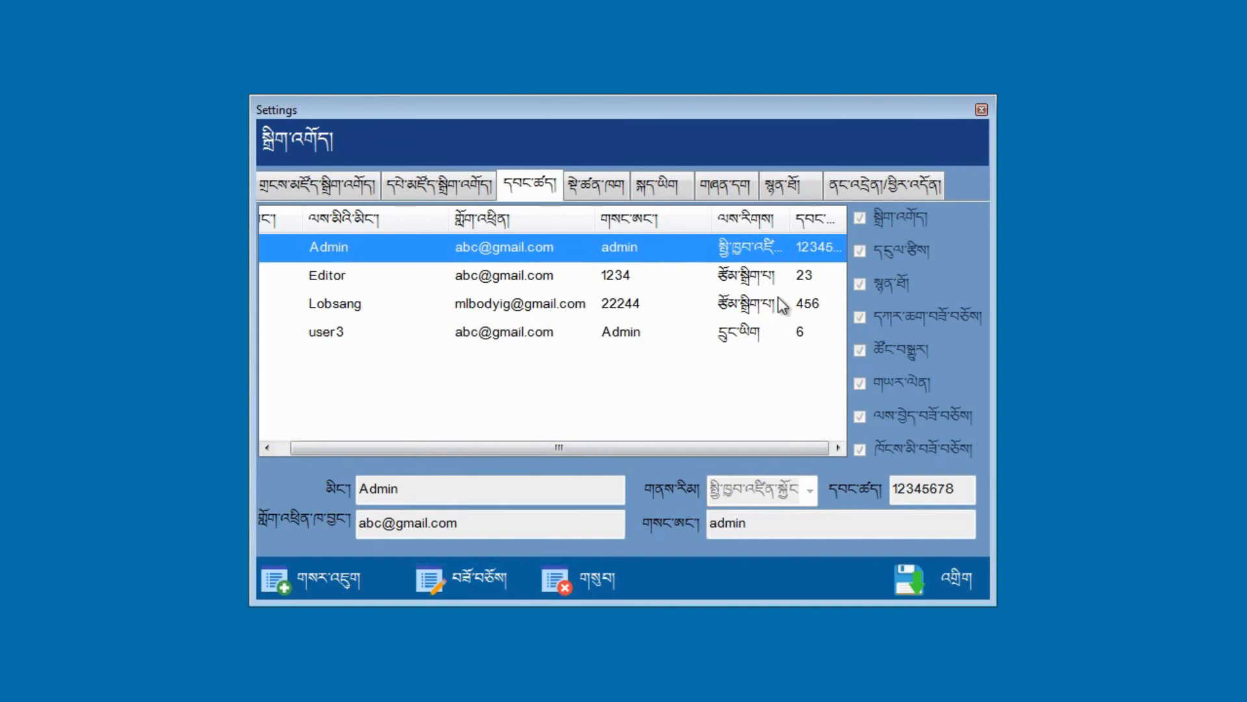
pyautogui.click(471, 579)
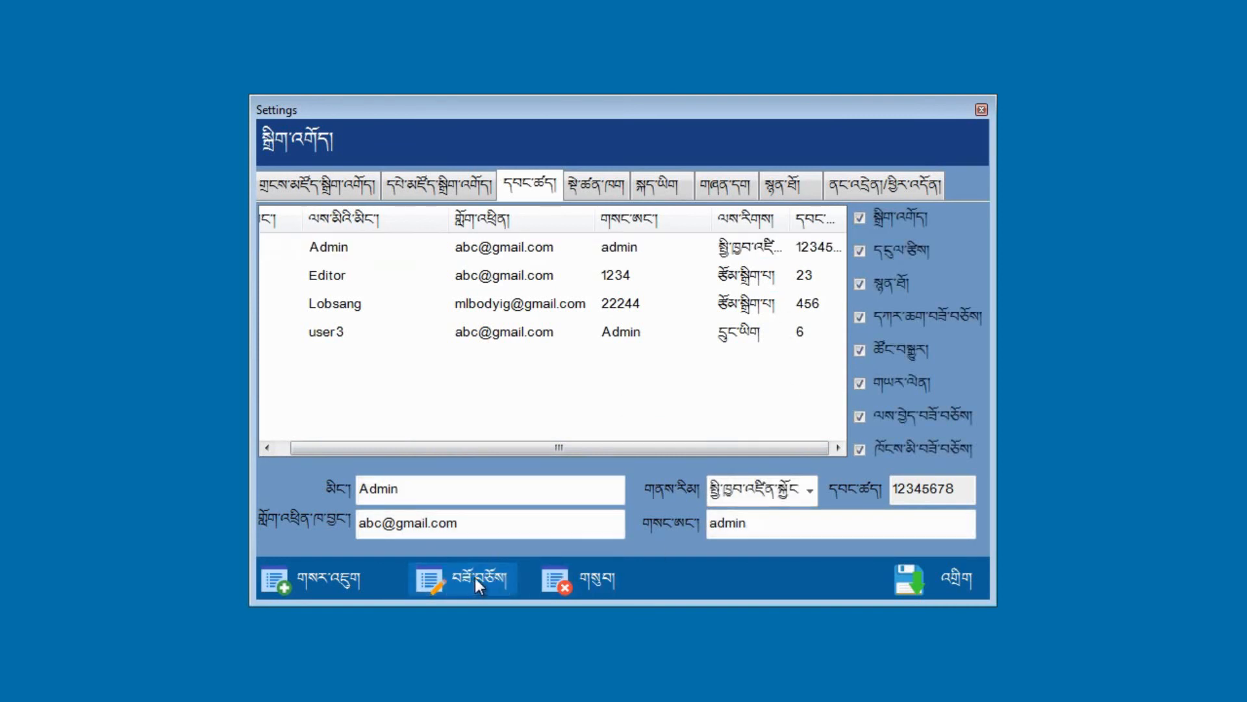
pyautogui.click(760, 528)
pyautogui.doubleClick(757, 526)
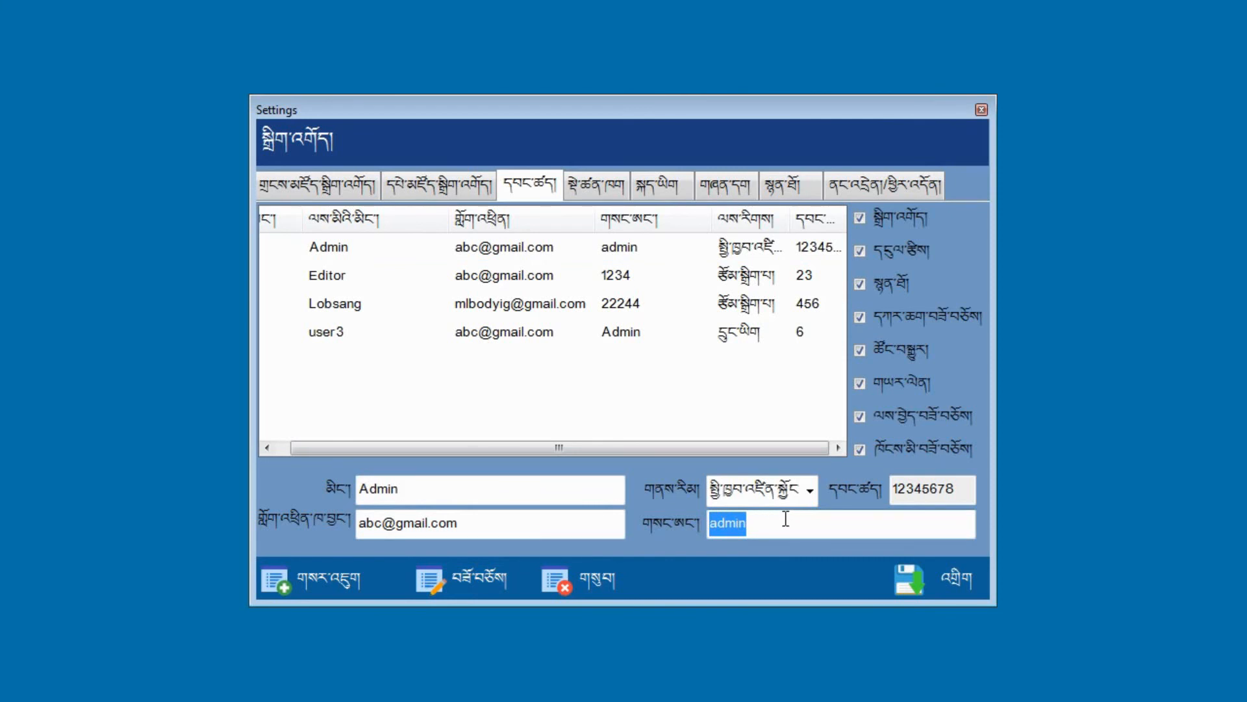
# Step: Close Settings and log out of the Admin account
pyautogui.click(981, 111)
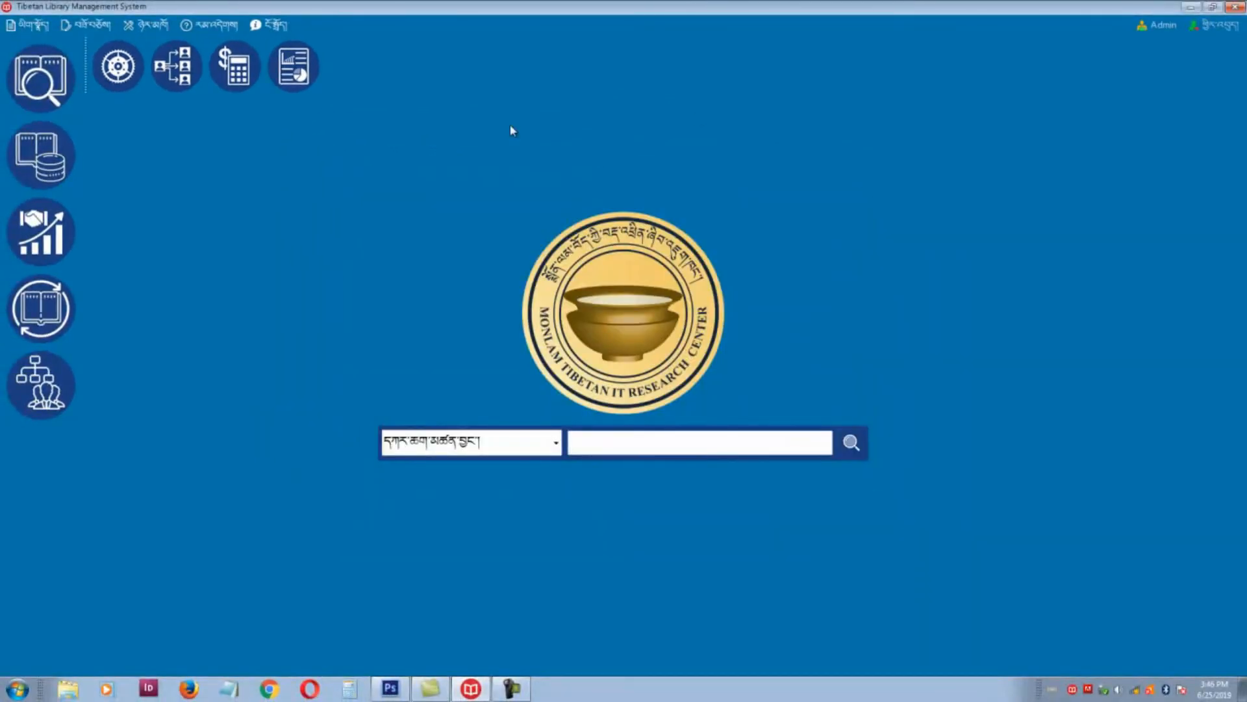
pyautogui.click(1218, 27)
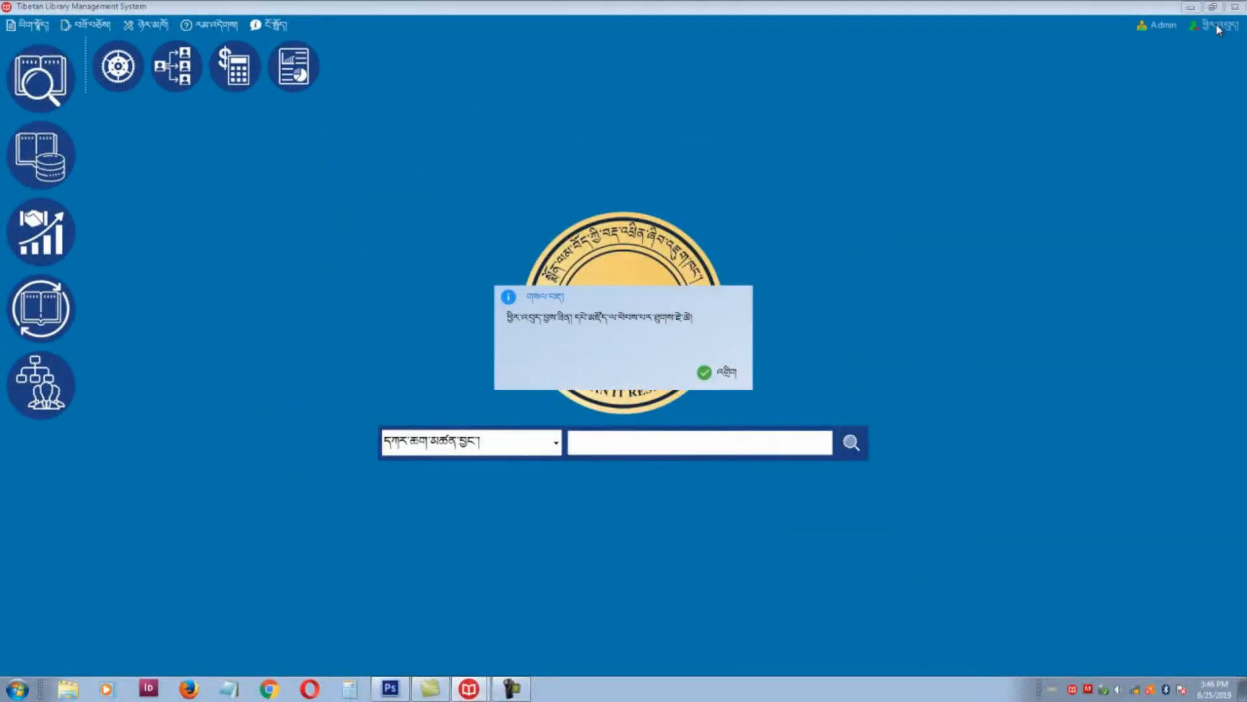
pyautogui.click(712, 371)
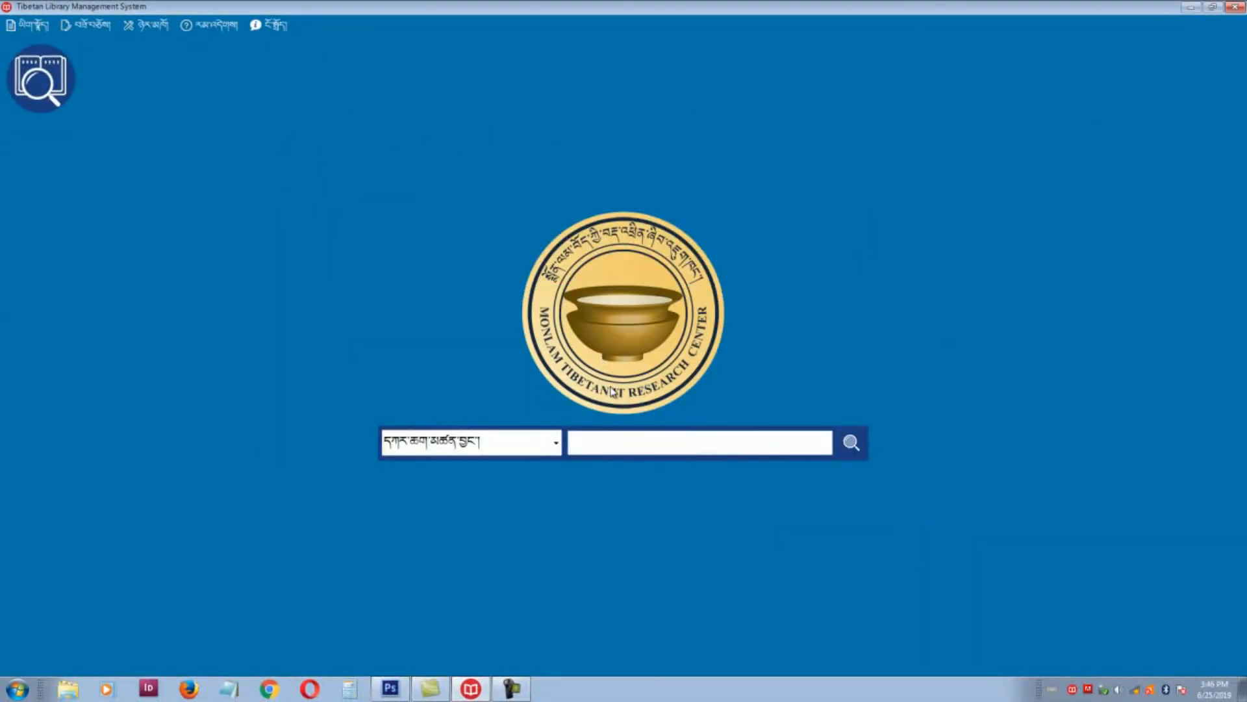
# Step: Log in as Lobsang under the second user role with his password
pyautogui.click(26, 25)
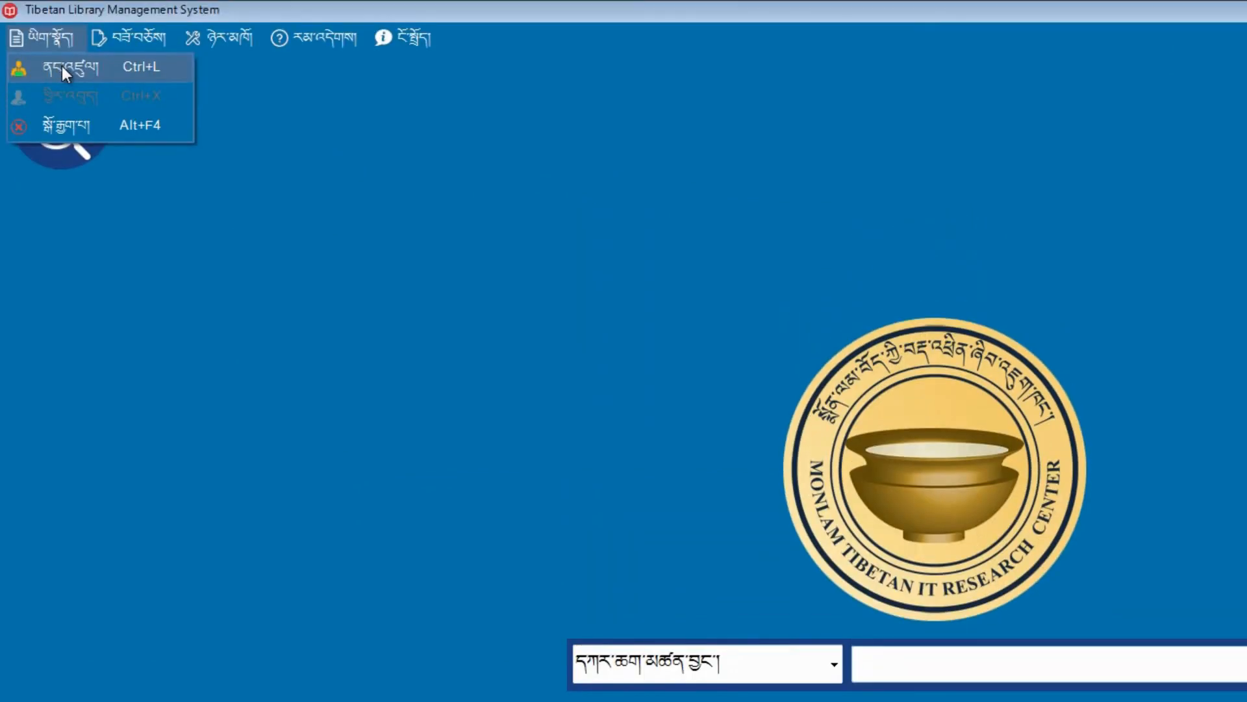
pyautogui.click(65, 69)
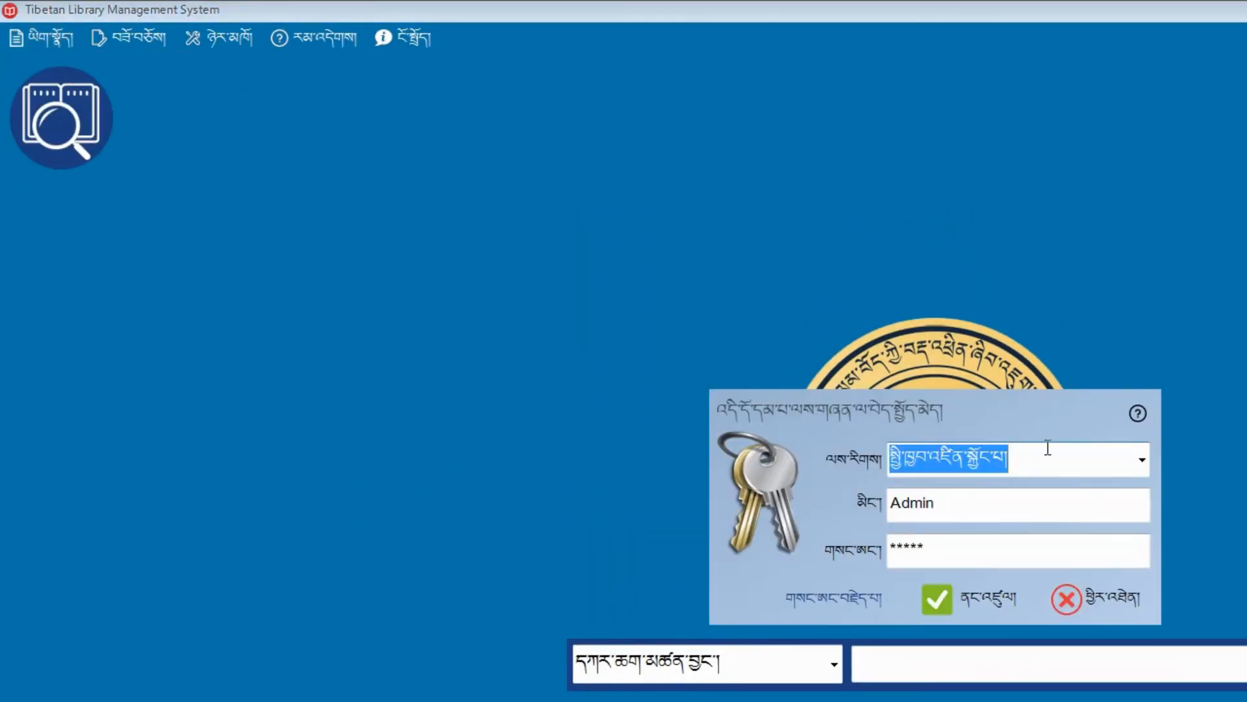
pyautogui.click(1137, 461)
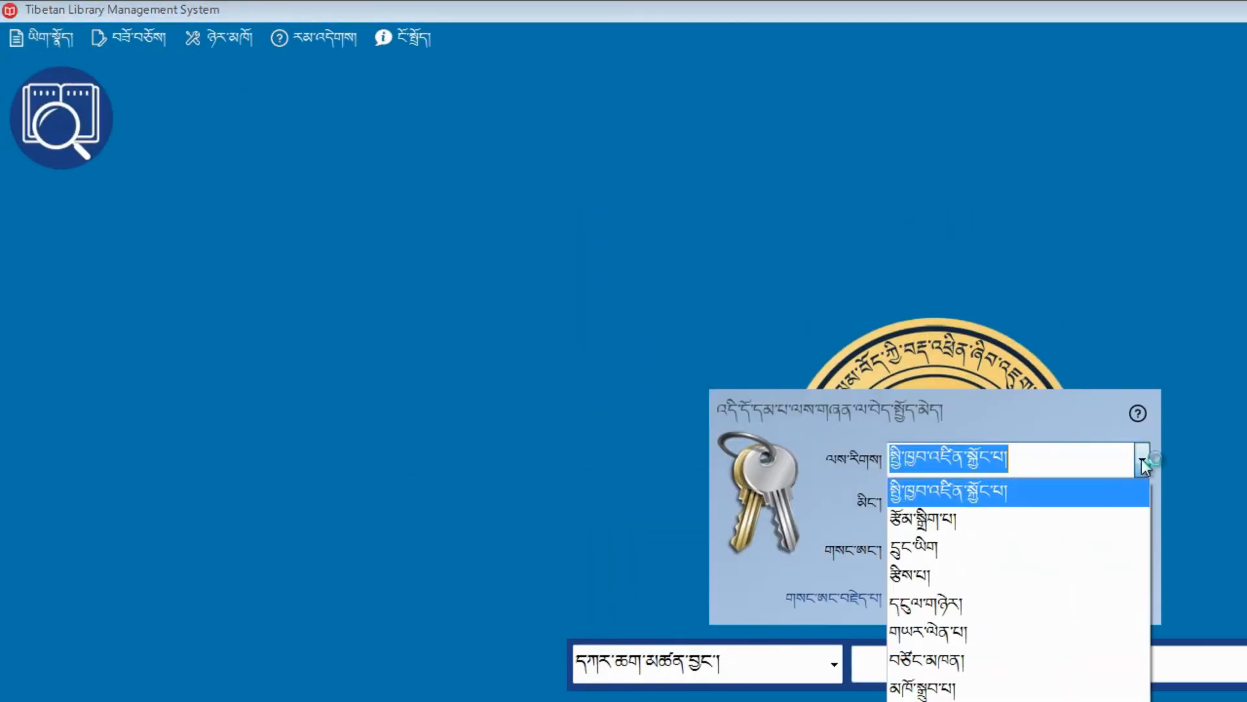
pyautogui.click(962, 518)
pyautogui.press('Tab')
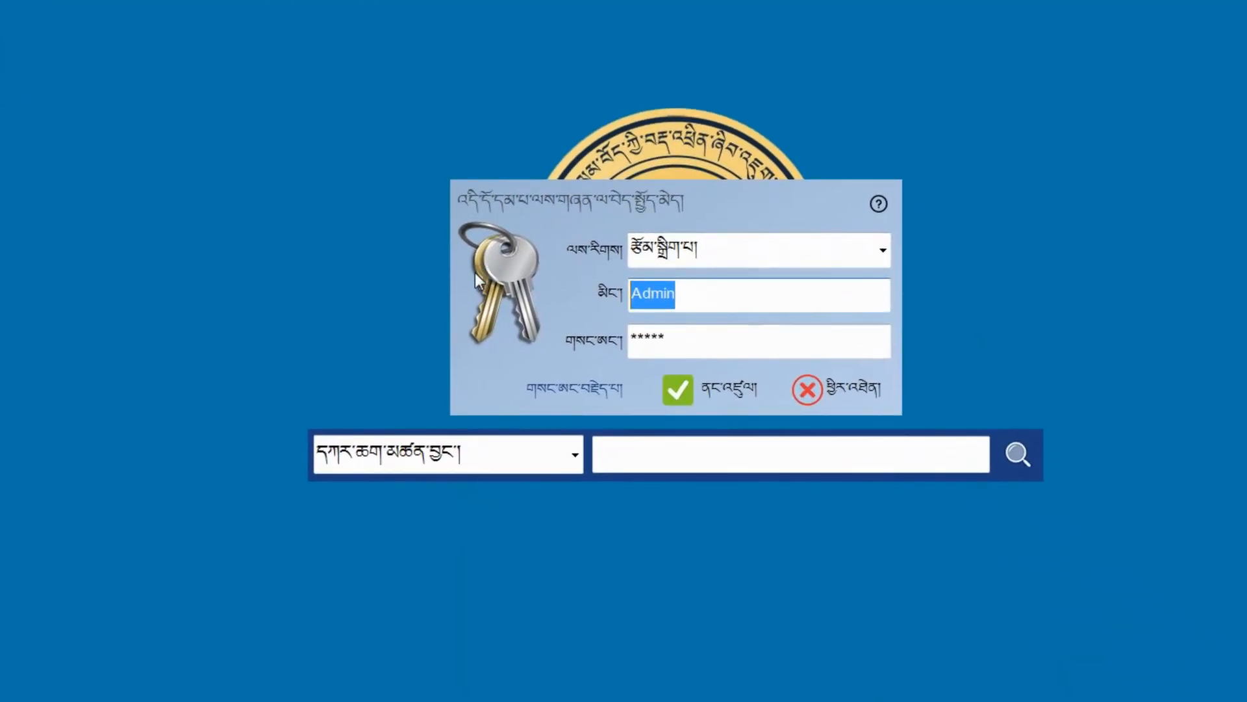
pyautogui.write('Lo')
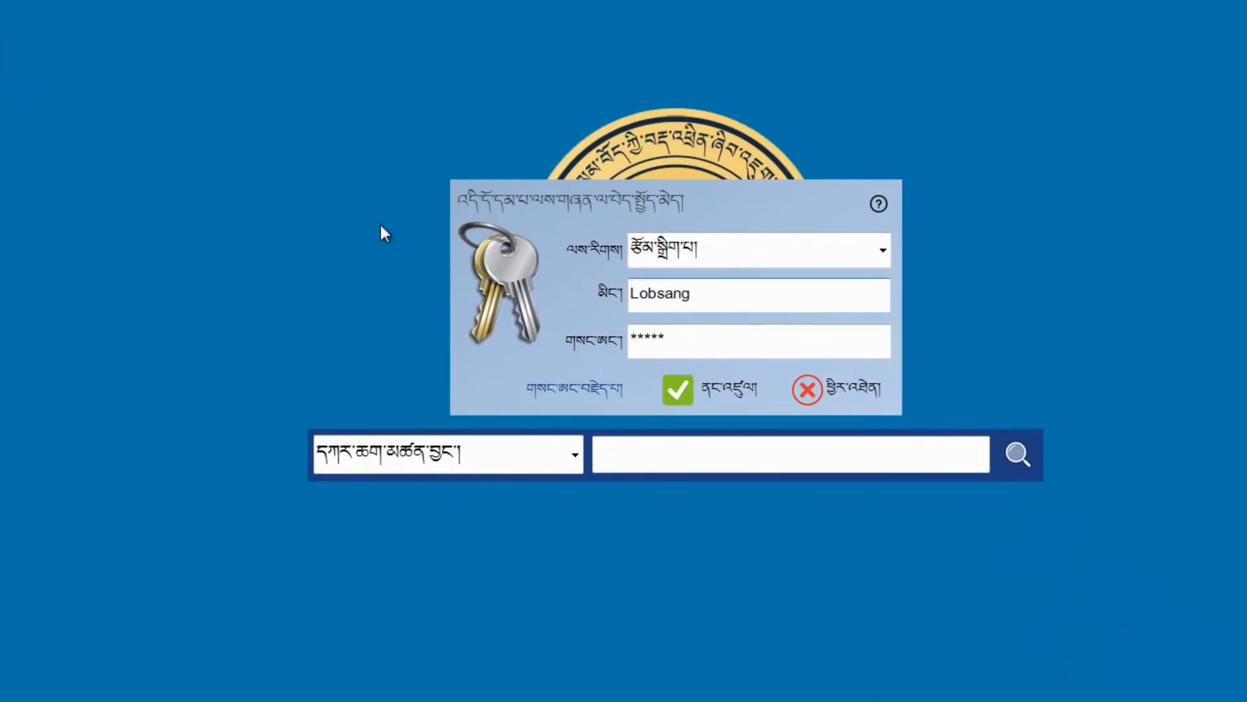
pyautogui.write('bsang')
pyautogui.press('Tab')
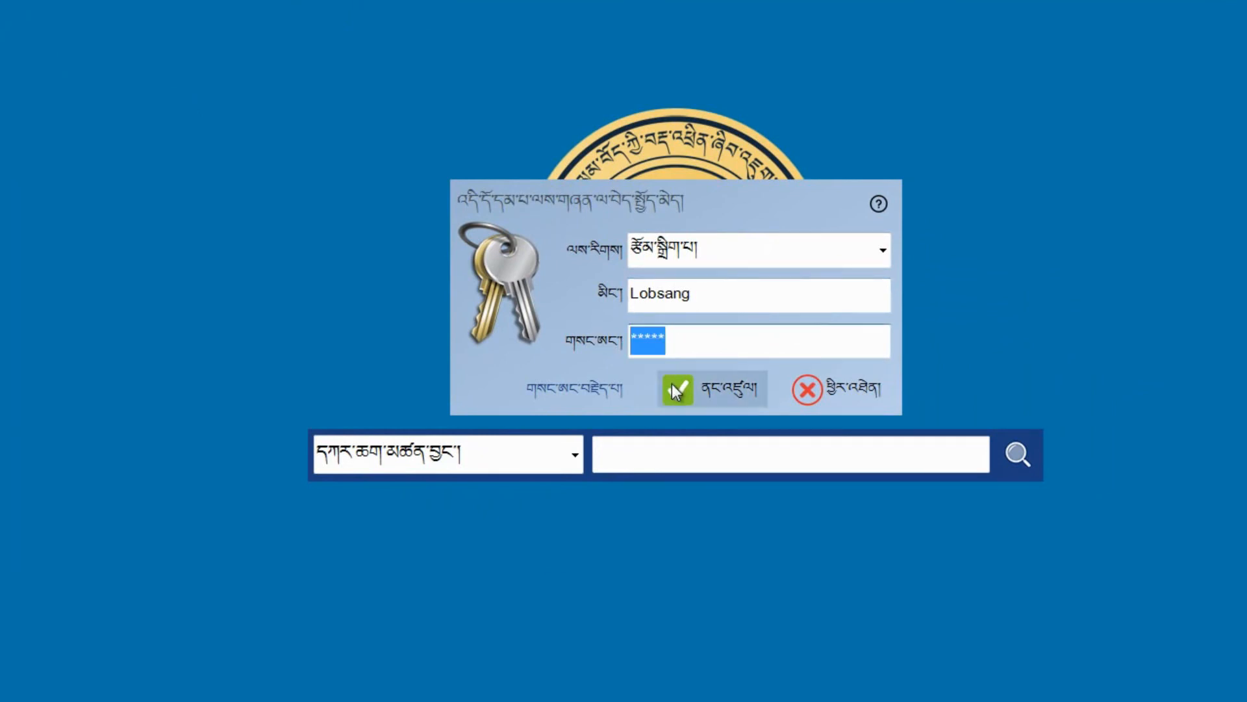
pyautogui.write('***')
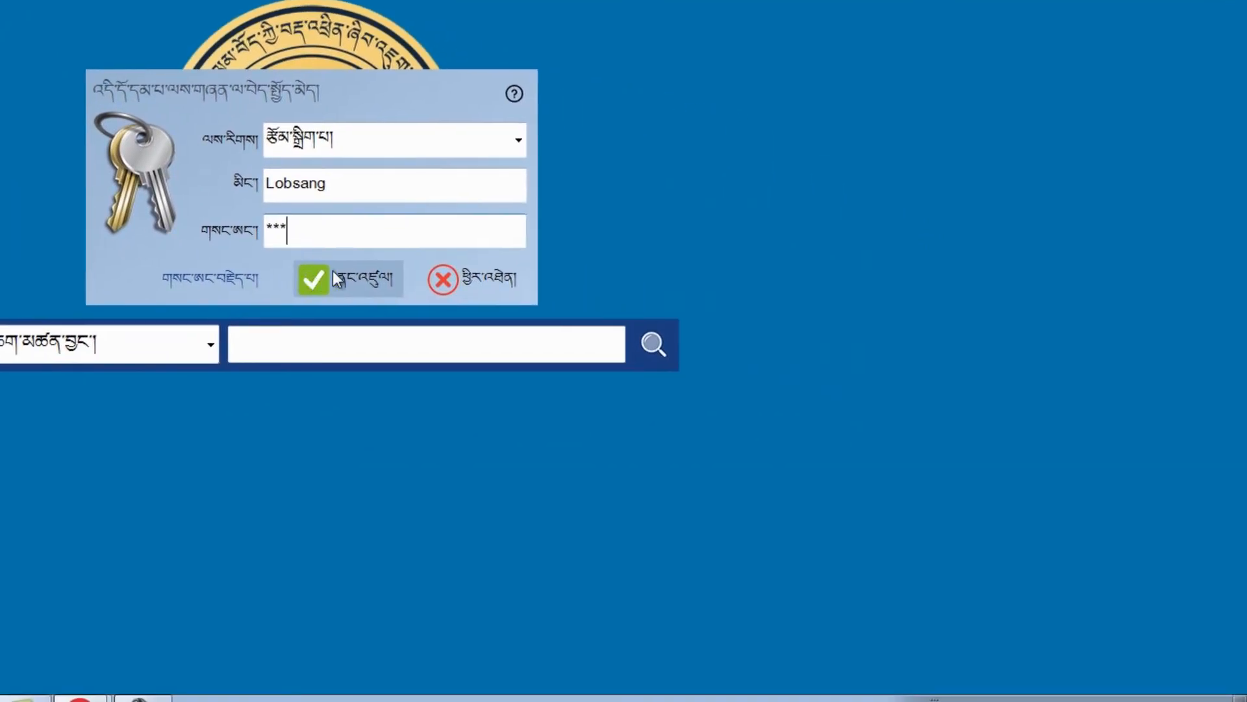
pyautogui.click(382, 280)
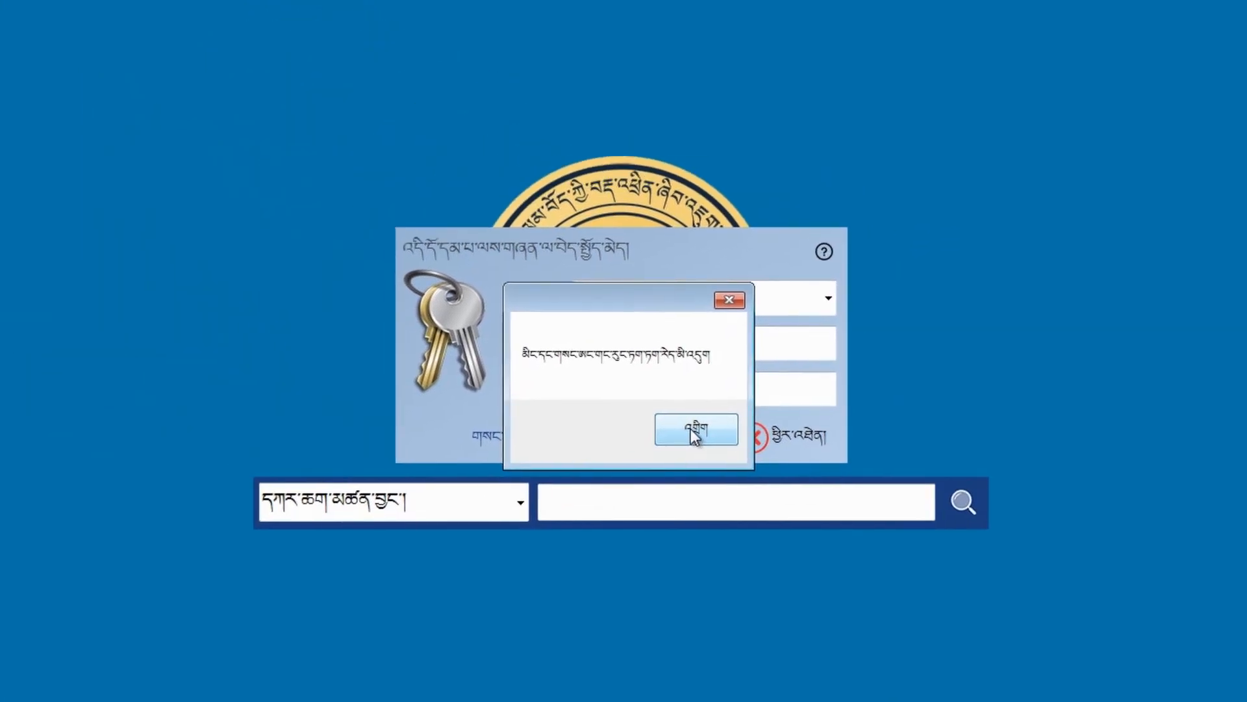
# Step: Dismiss the failed-login message, correct the end of the password and retry
pyautogui.click(380, 272)
pyautogui.moveTo(626, 389); pyautogui.dragTo(609, 390)
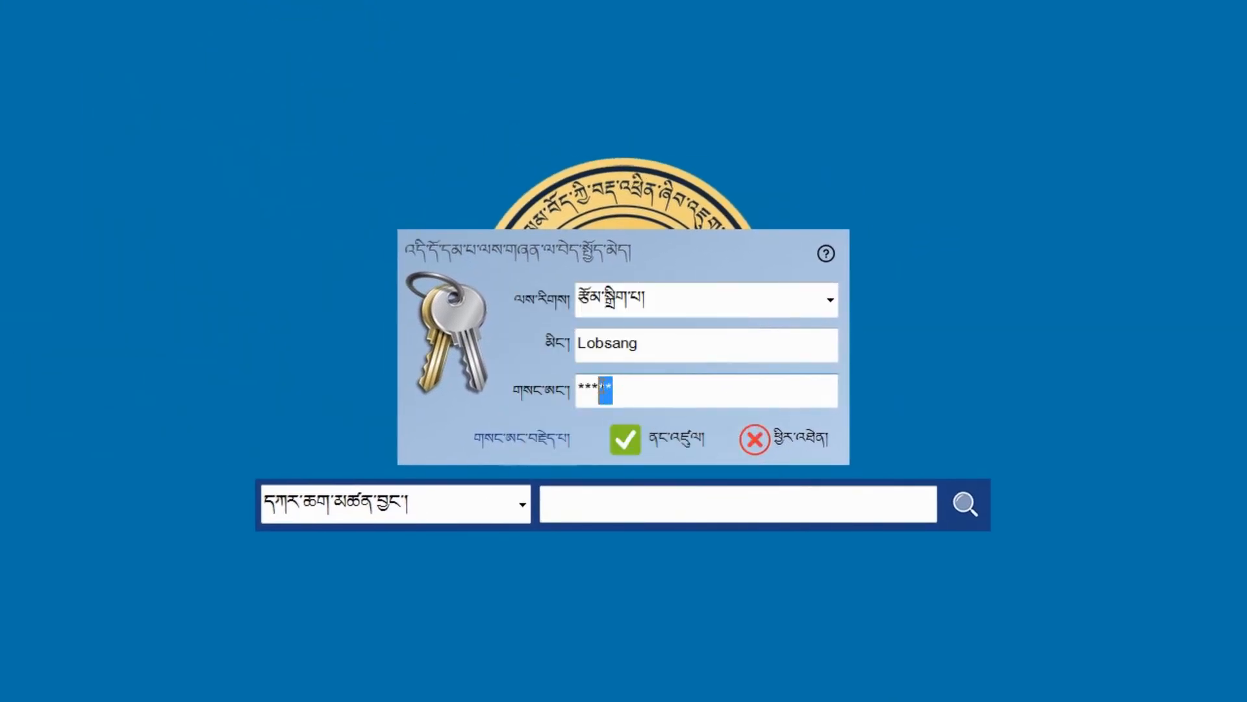
pyautogui.write('**')
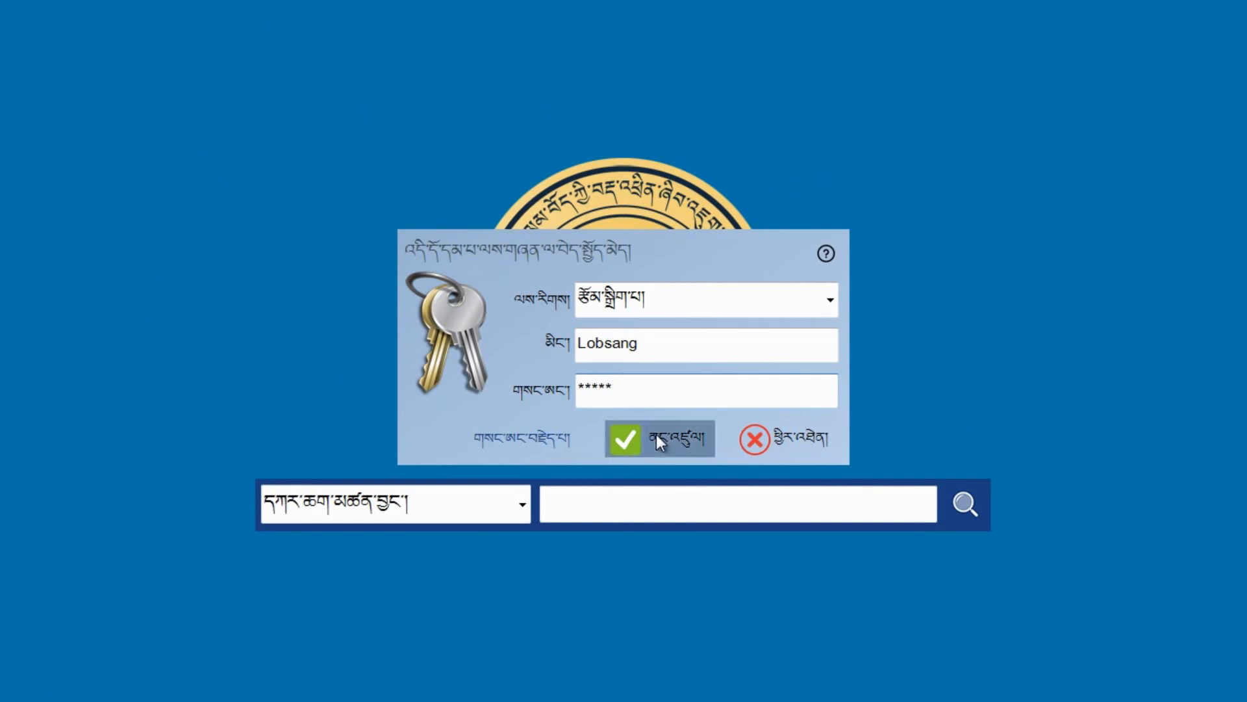
pyautogui.click(656, 434)
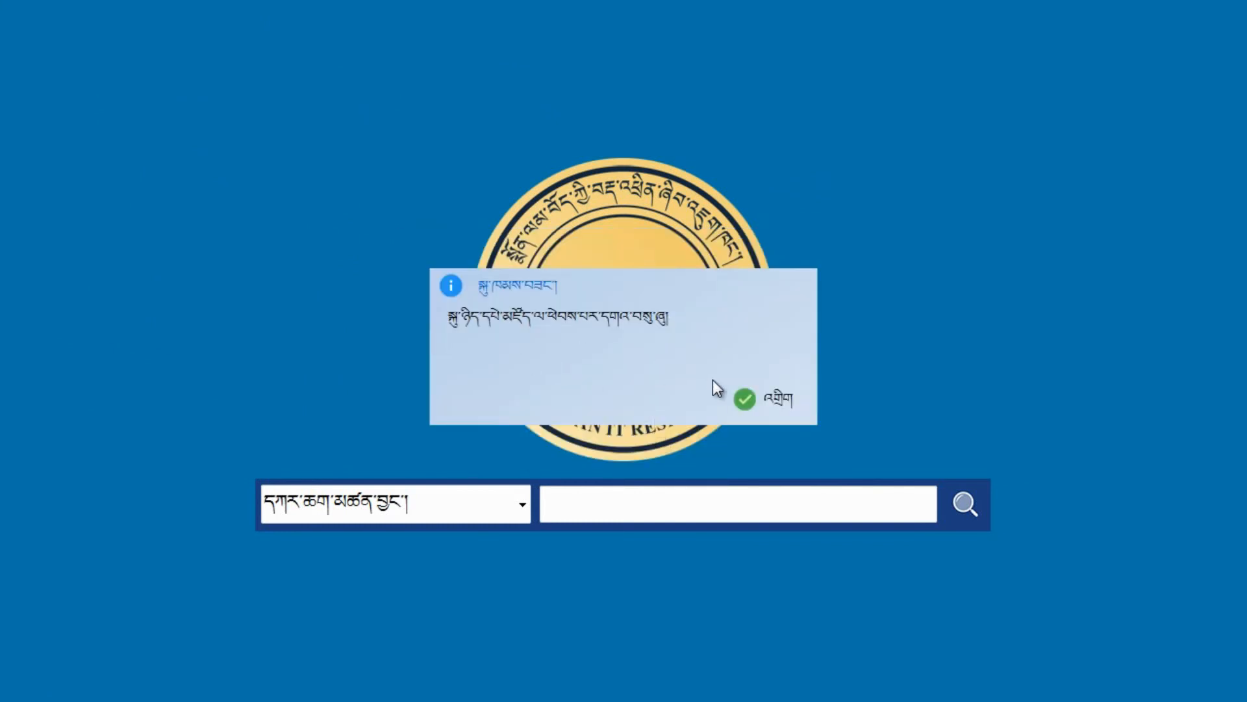
pyautogui.click(764, 400)
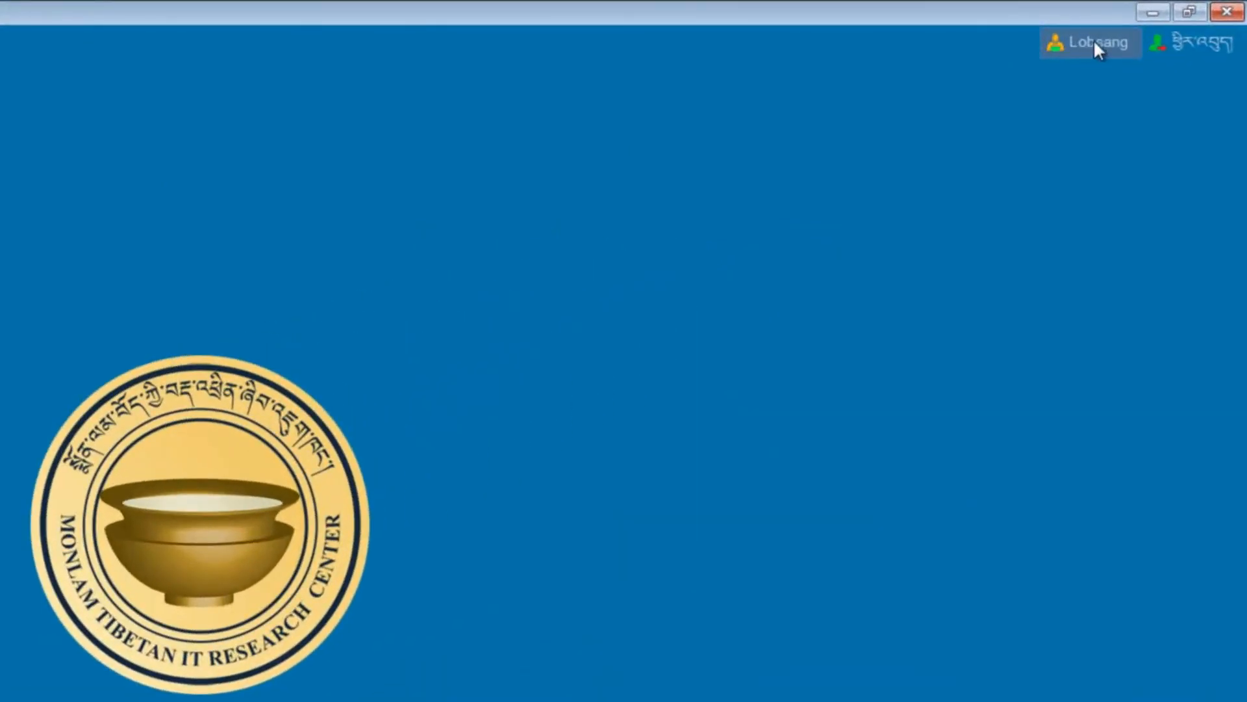
pyautogui.click(1098, 43)
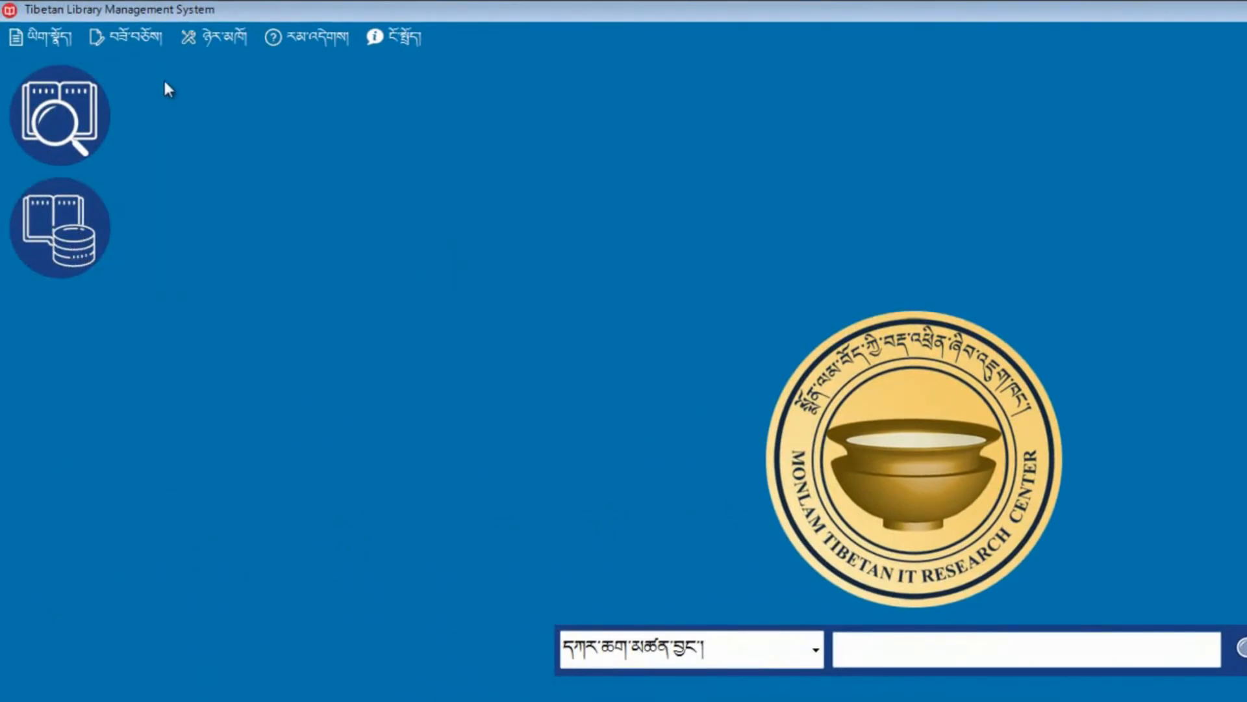
pyautogui.click(147, 40)
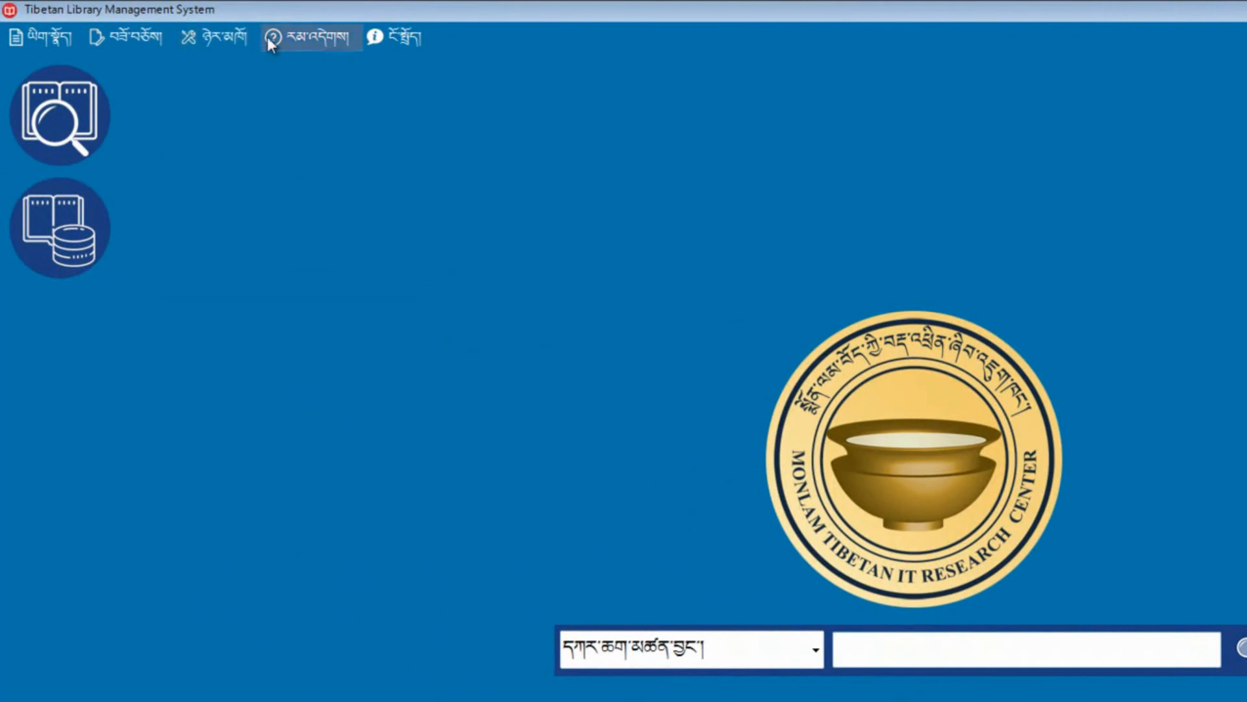
pyautogui.click(76, 244)
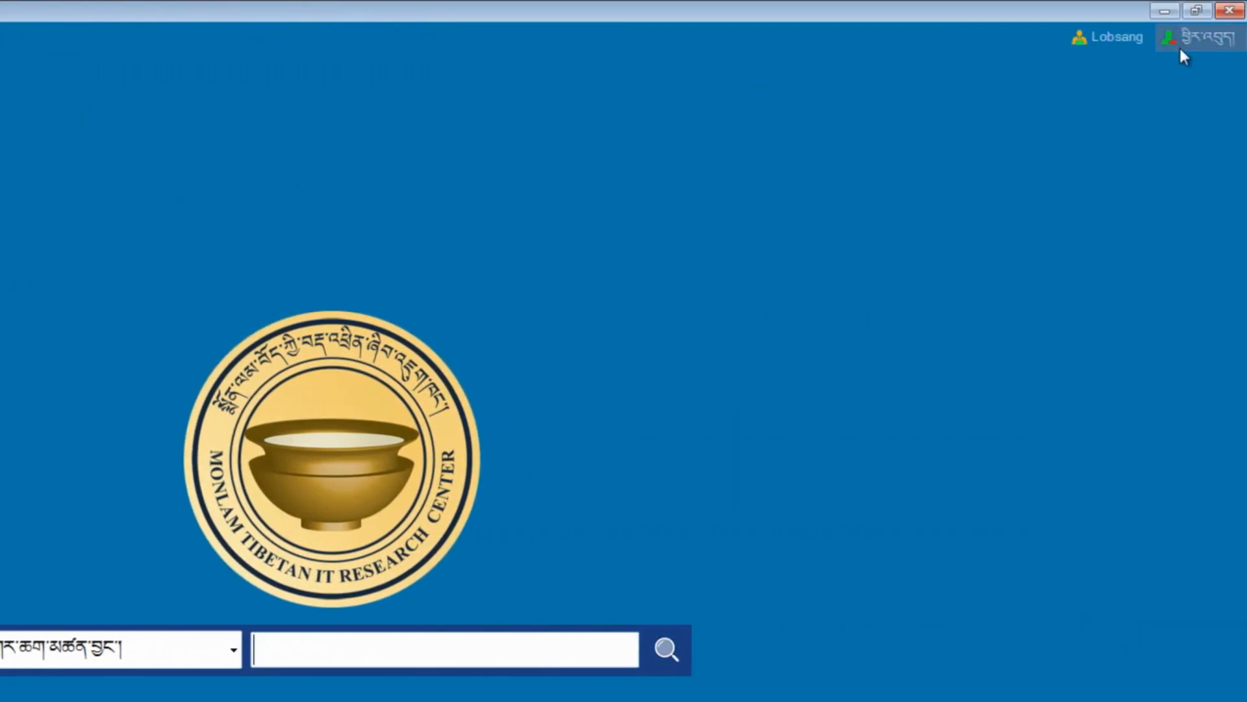
# Step: Log Lobsang out and acknowledge the logout message
pyautogui.click(1190, 41)
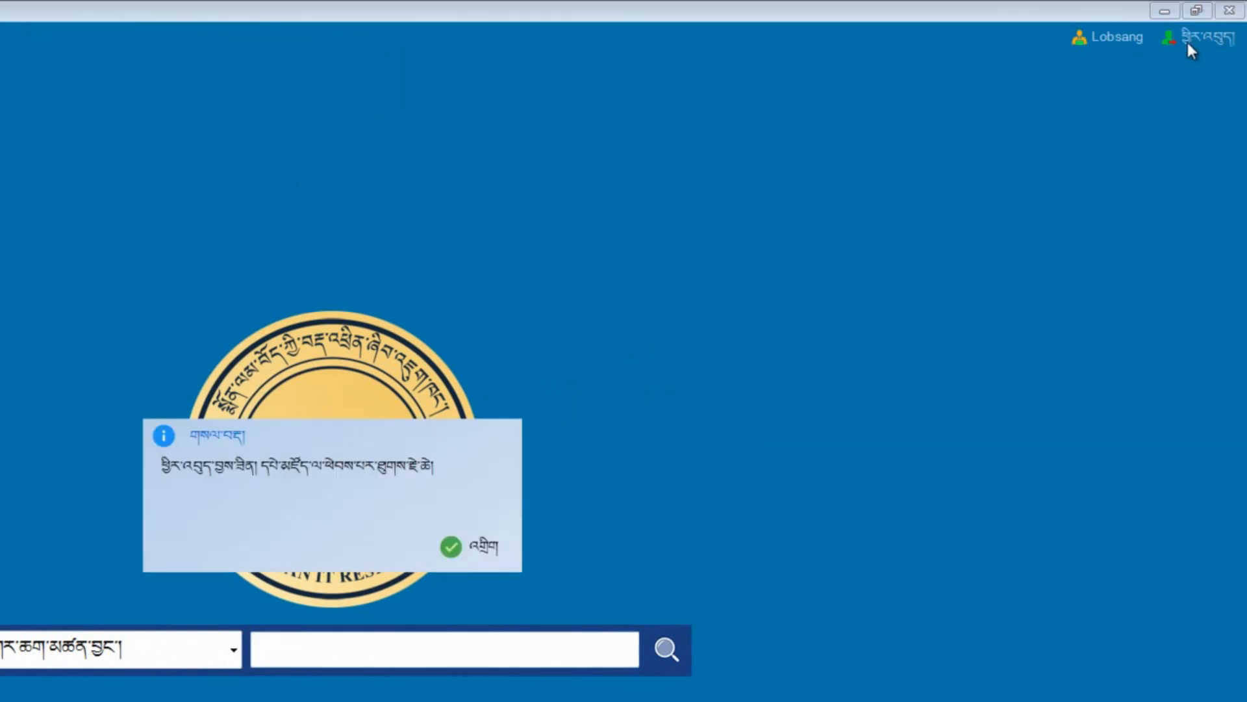
pyautogui.click(469, 551)
pyautogui.click(39, 29)
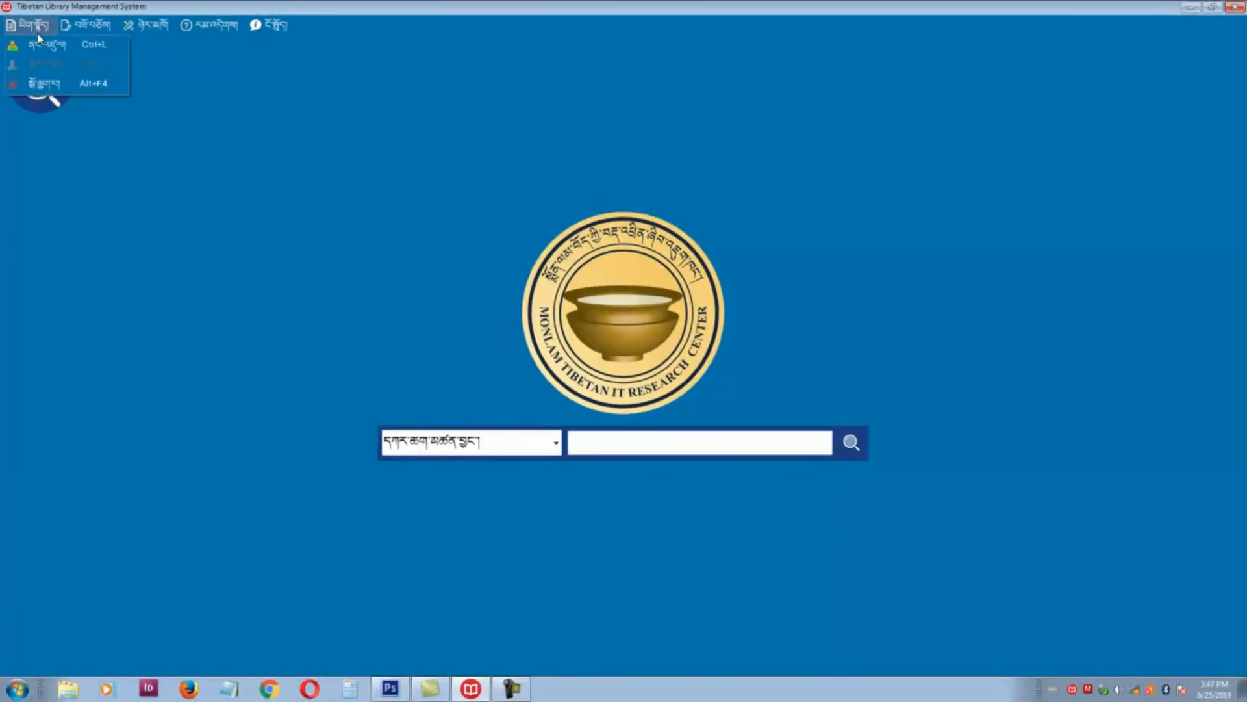
# Step: Log back in as Admin and acknowledge the login message
pyautogui.click(47, 45)
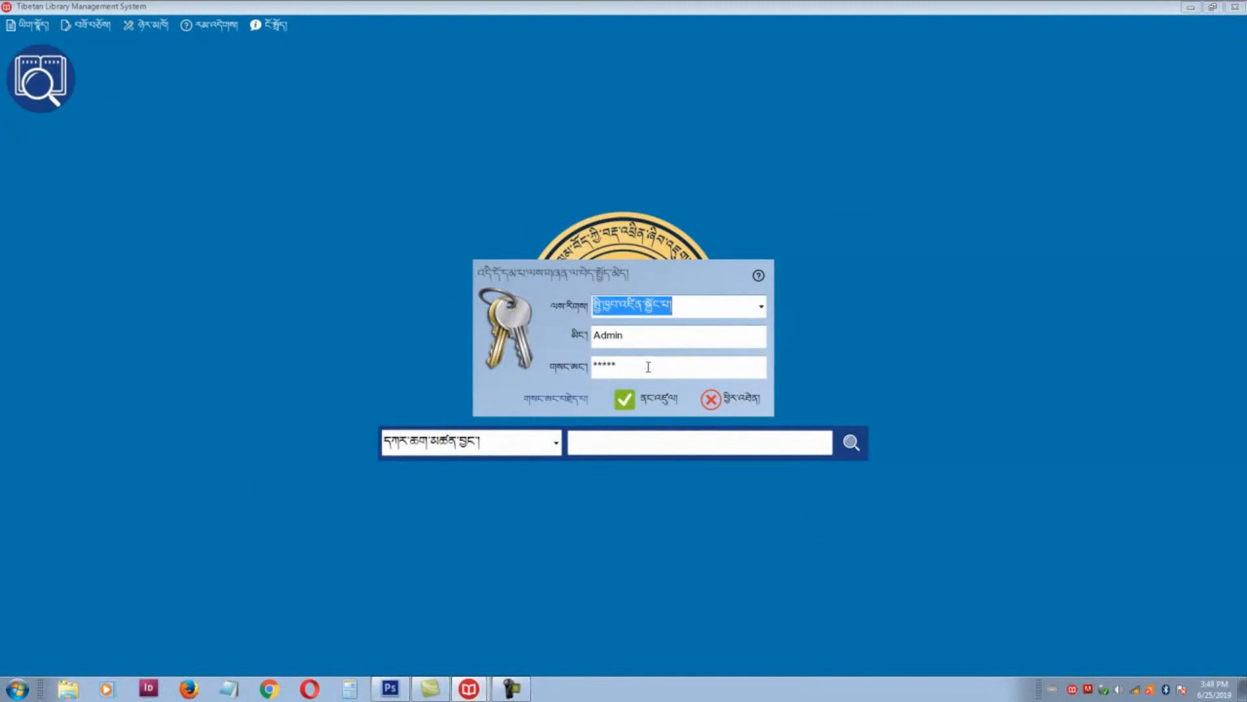
pyautogui.click(654, 399)
pyautogui.click(718, 372)
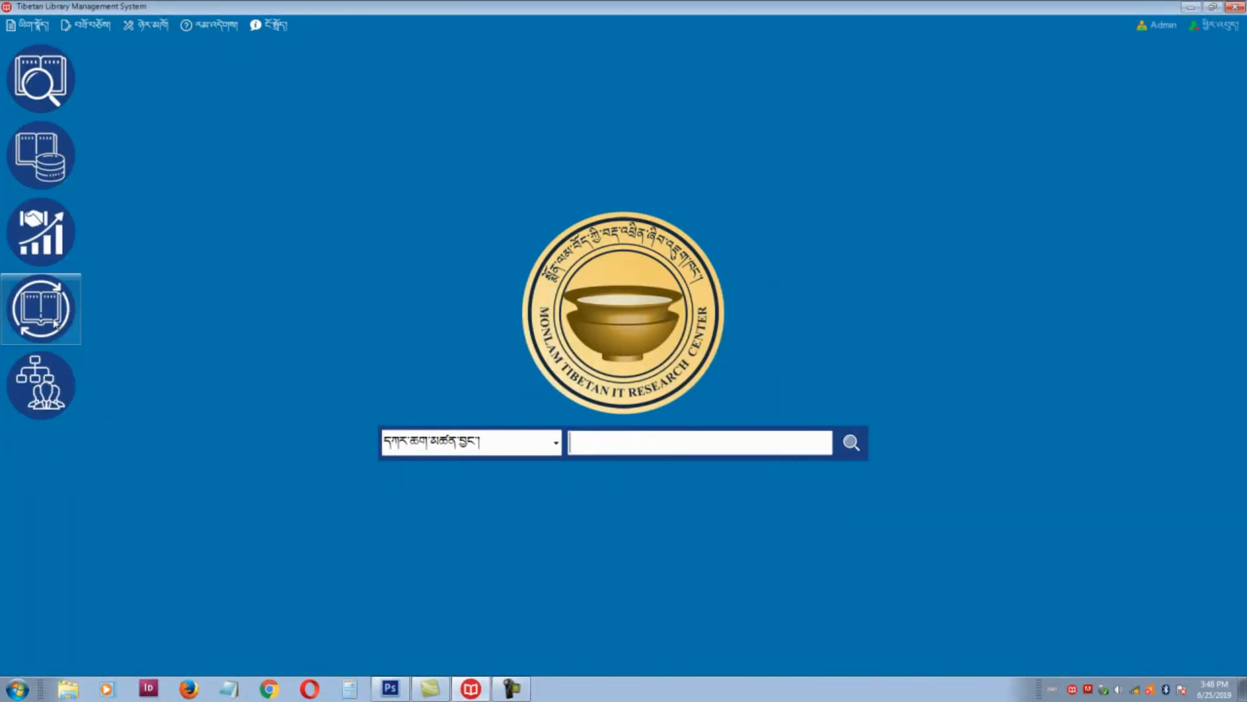
# Step: Open Settings from the administration tools and show the four user accounts
pyautogui.click(41, 385)
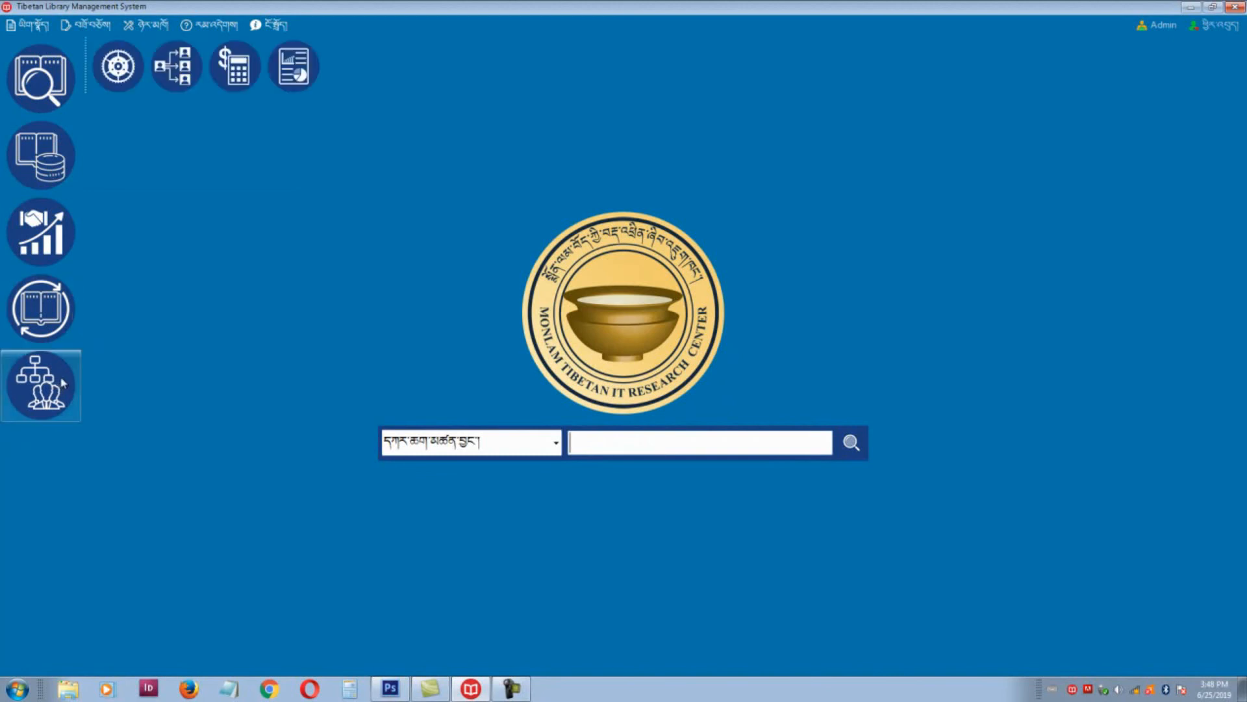
pyautogui.click(119, 65)
pyautogui.click(563, 222)
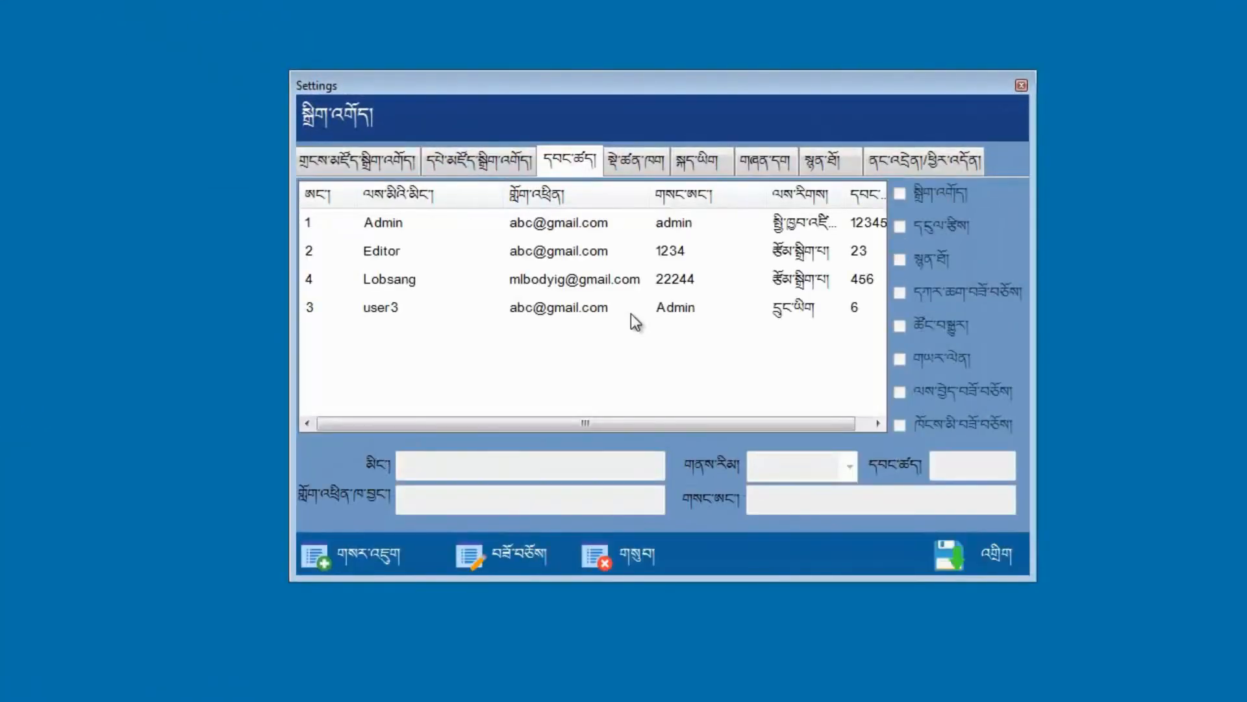